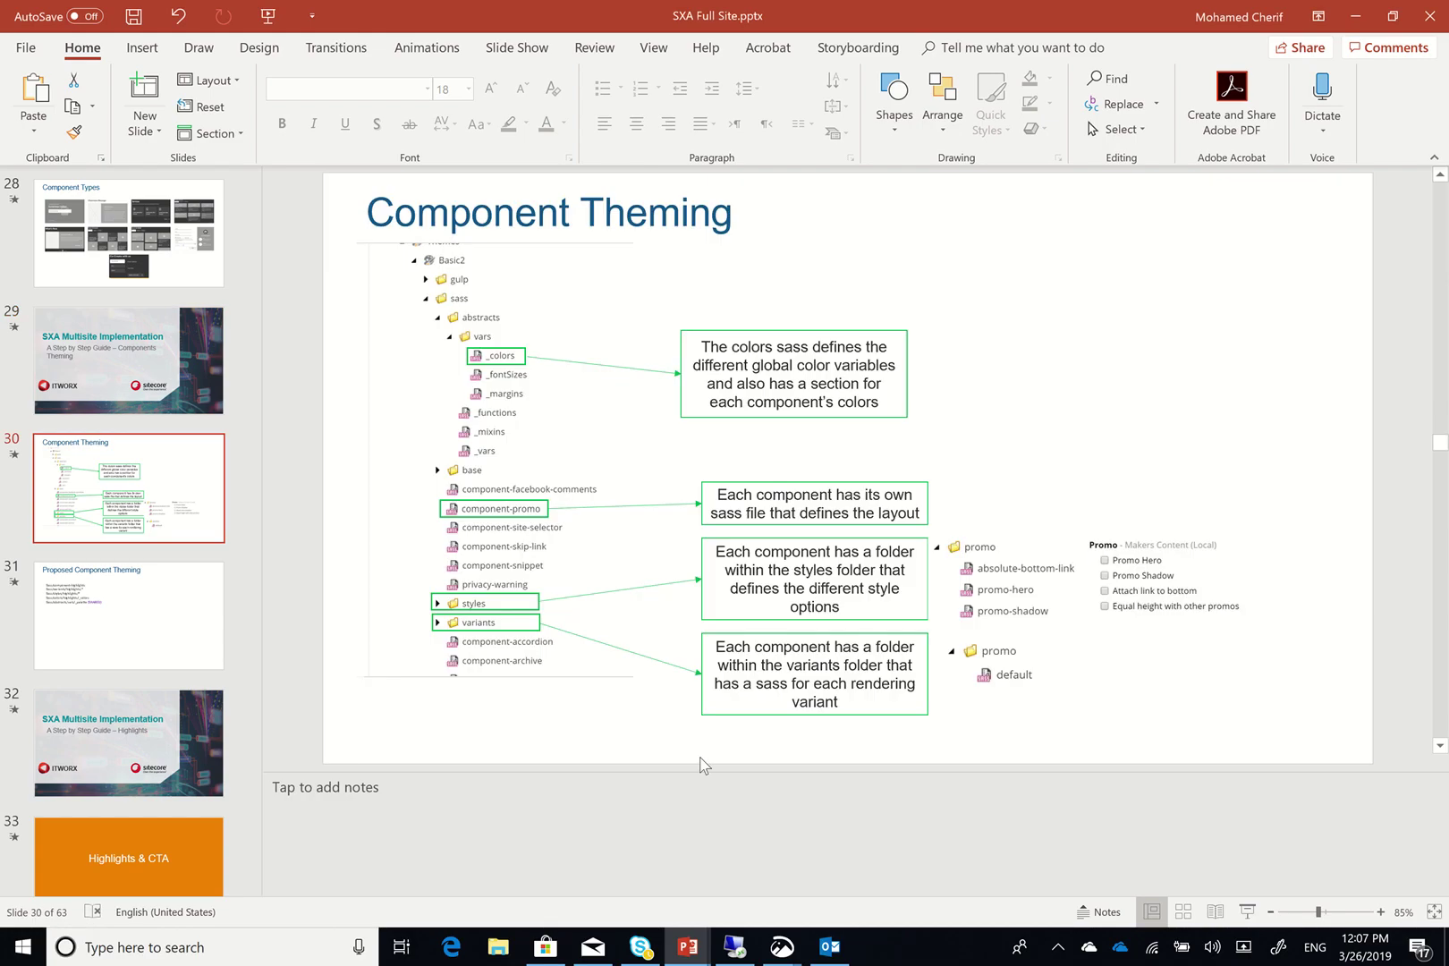
On the remote desktop, collapse the Basic2 theme's styles and variants folders in the content tree
{"action": "left_click", "coordinate": [741, 955]}
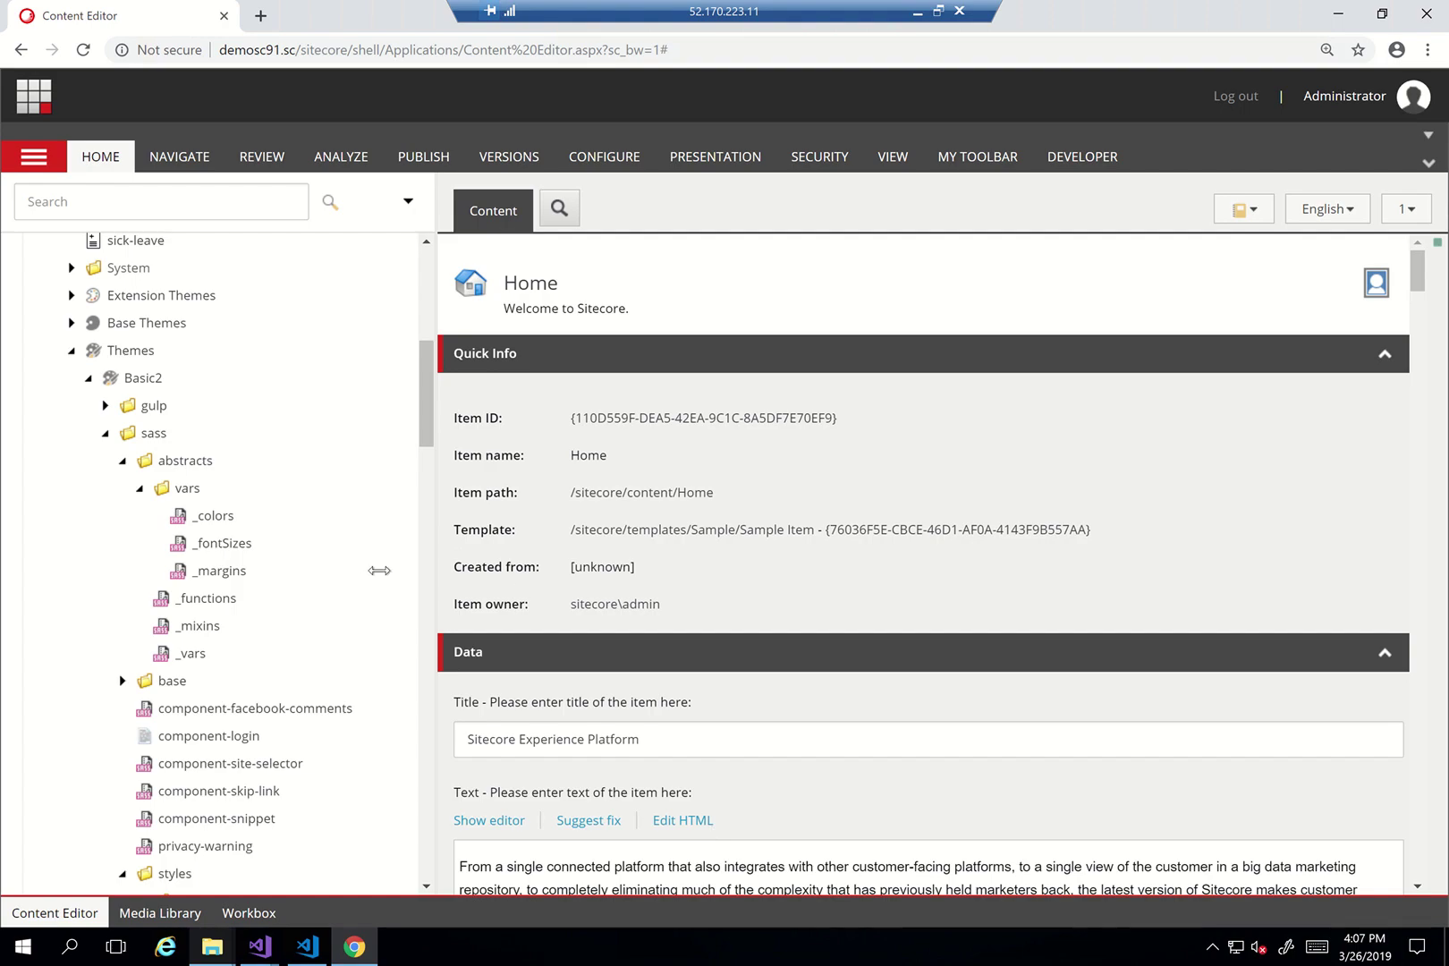
{"action": "scroll", "coordinate": [356, 580], "scroll_direction": "down", "scroll_amount": 3}
{"action": "scroll", "coordinate": [356, 579], "scroll_direction": "up", "scroll_amount": 1}
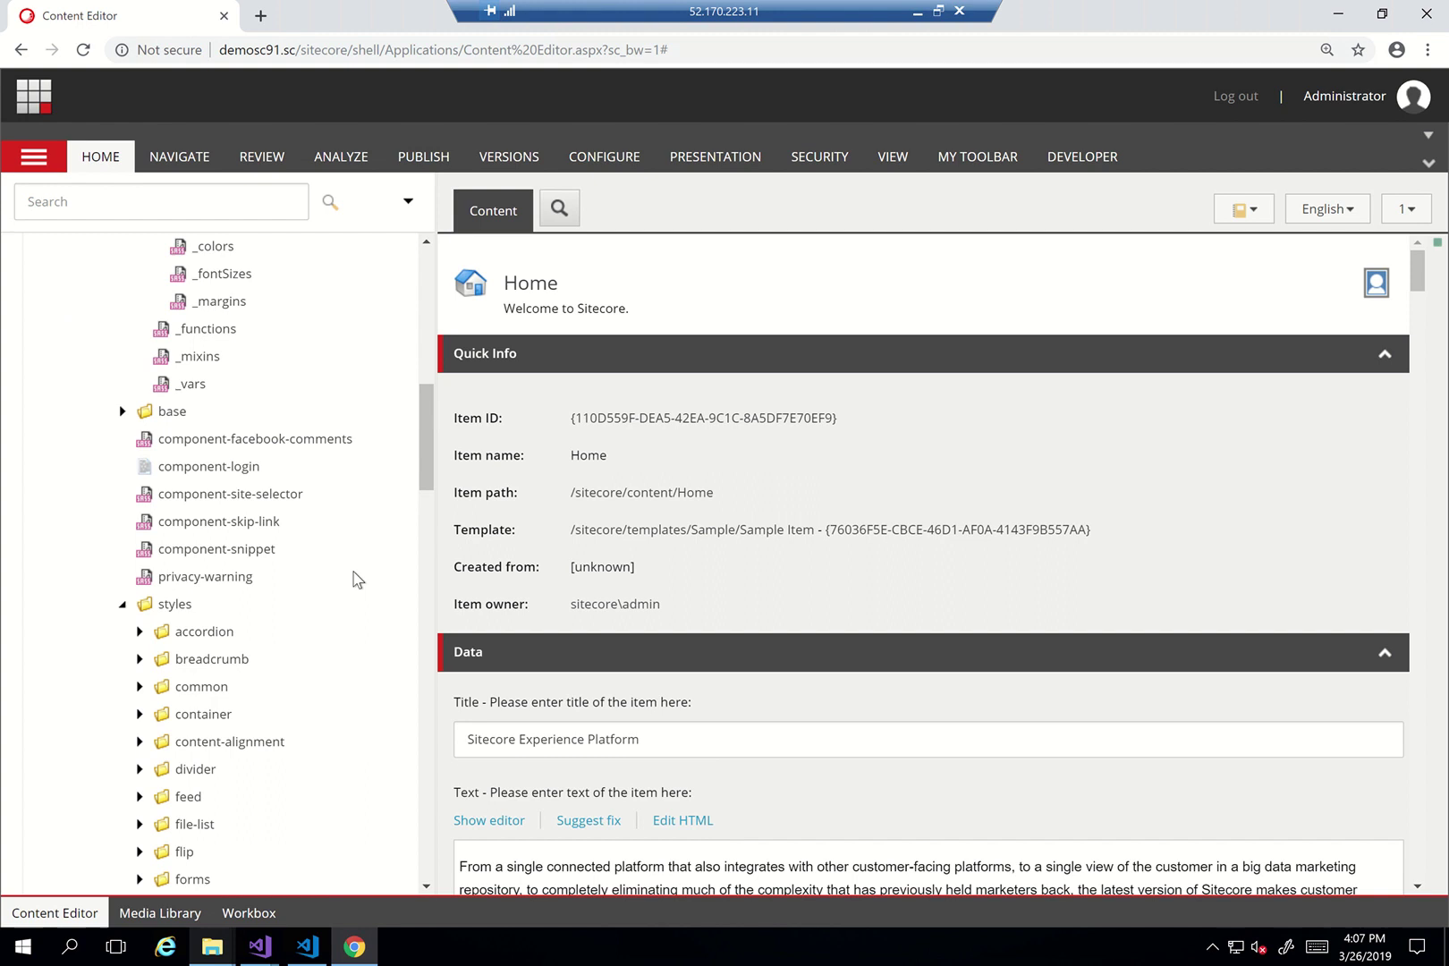
{"action": "scroll", "coordinate": [356, 579], "scroll_direction": "down", "scroll_amount": 3}
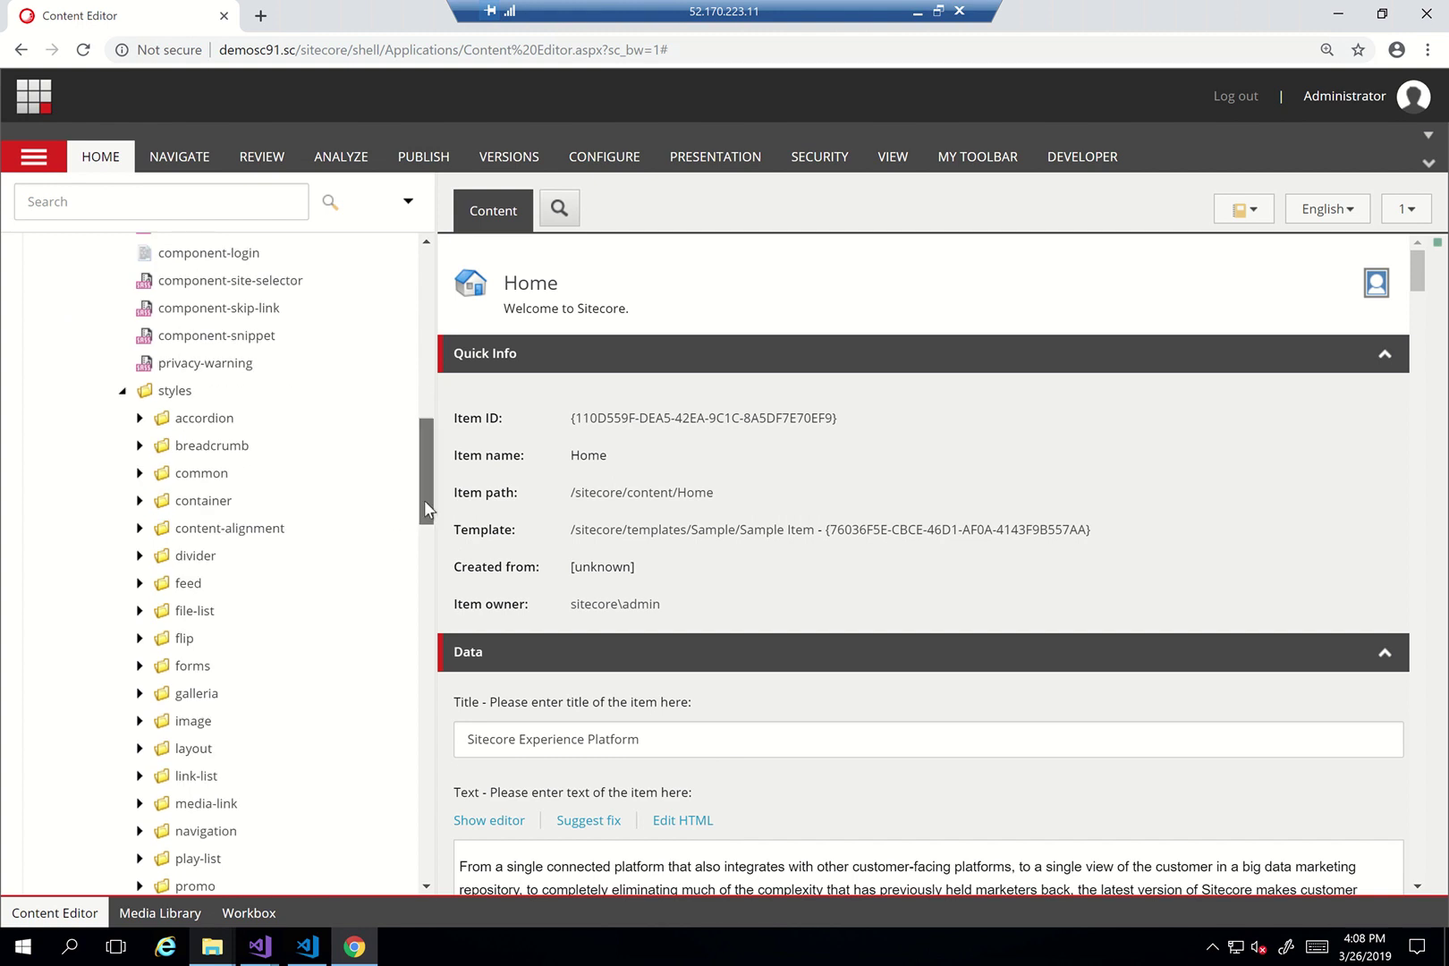
{"action": "mouse_move", "coordinate": [423, 528]}
{"action": "left_mouse_down"}
{"action": "mouse_move", "coordinate": [421, 550]}
{"action": "mouse_move", "coordinate": [417, 440]}
{"action": "mouse_move", "coordinate": [414, 506]}
{"action": "left_mouse_up"}
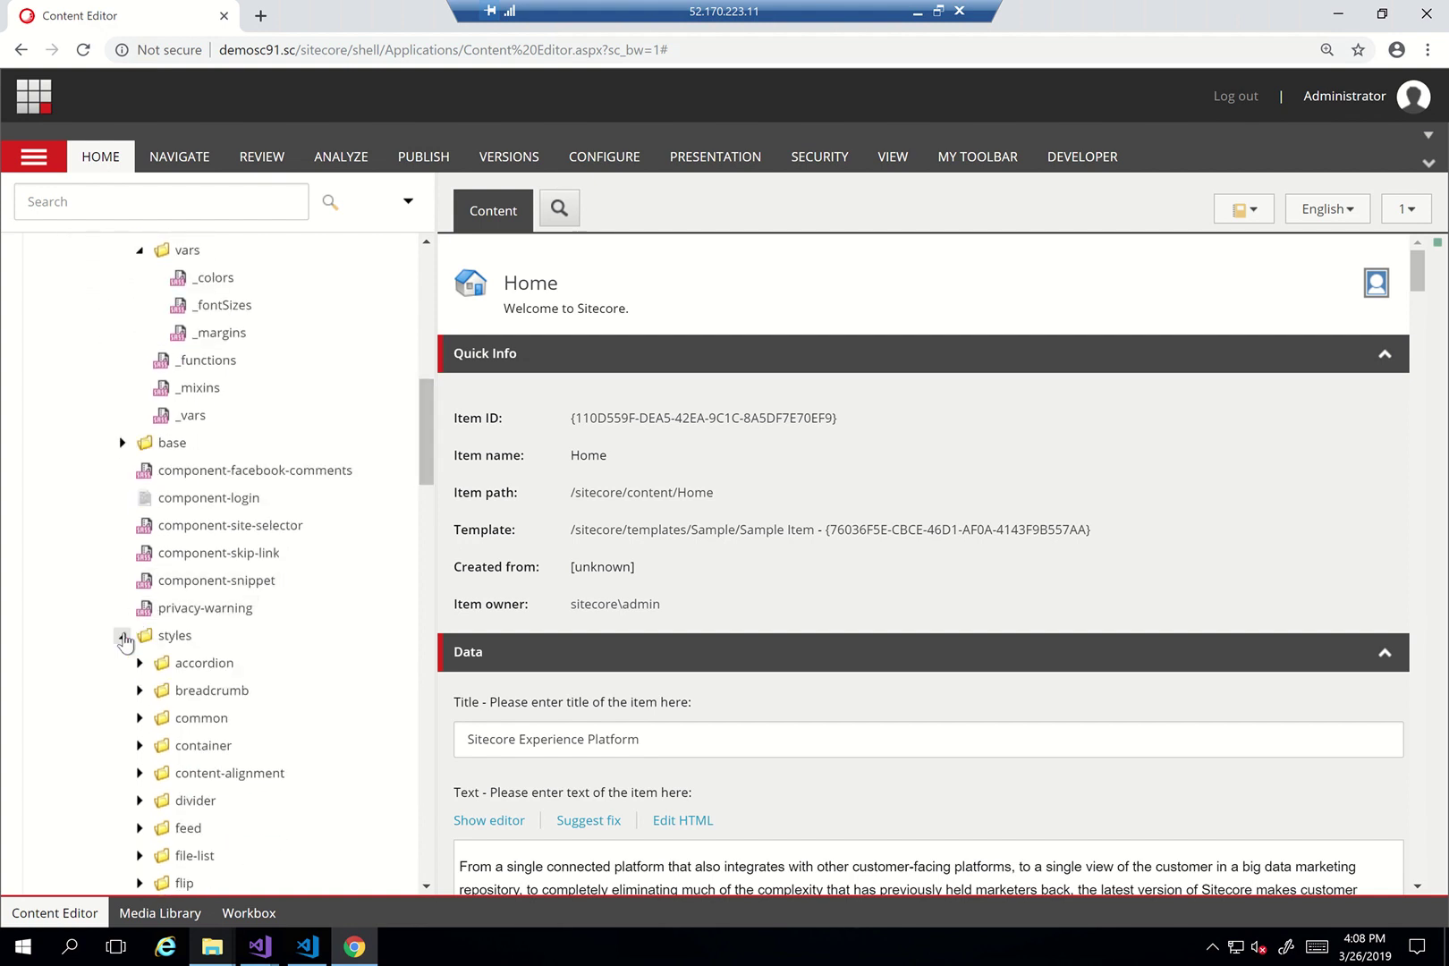
{"action": "left_click", "coordinate": [122, 635]}
{"action": "scroll", "coordinate": [285, 659], "scroll_direction": "down", "scroll_amount": 3}
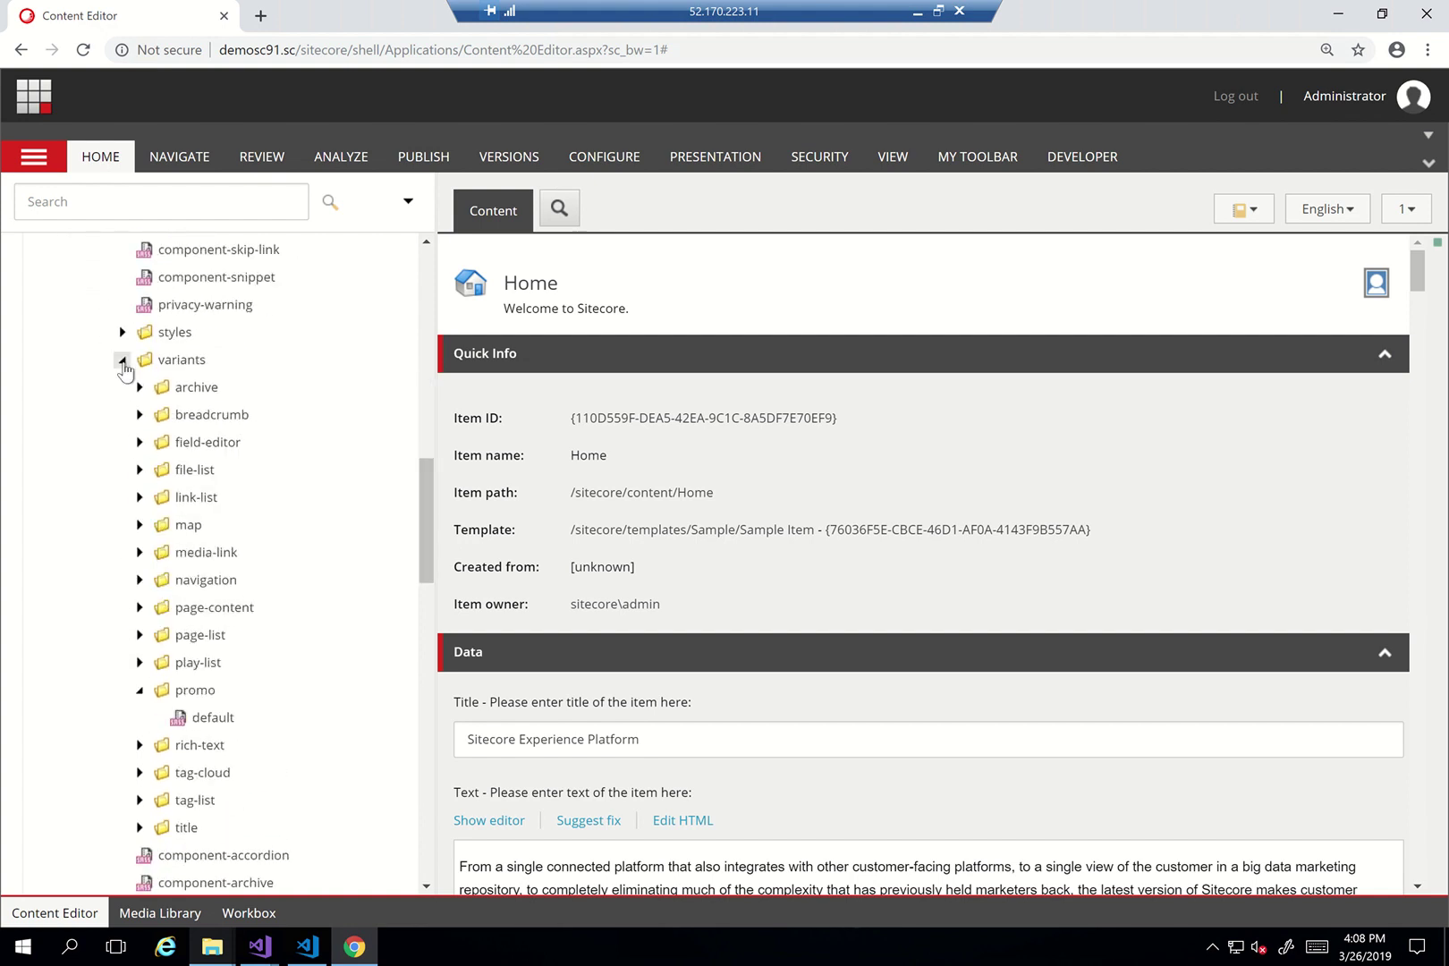
{"action": "left_click", "coordinate": [123, 360]}
{"action": "scroll", "coordinate": [204, 457], "scroll_direction": "down", "scroll_amount": 3}
{"action": "scroll", "coordinate": [242, 595], "scroll_direction": "down", "scroll_amount": 3}
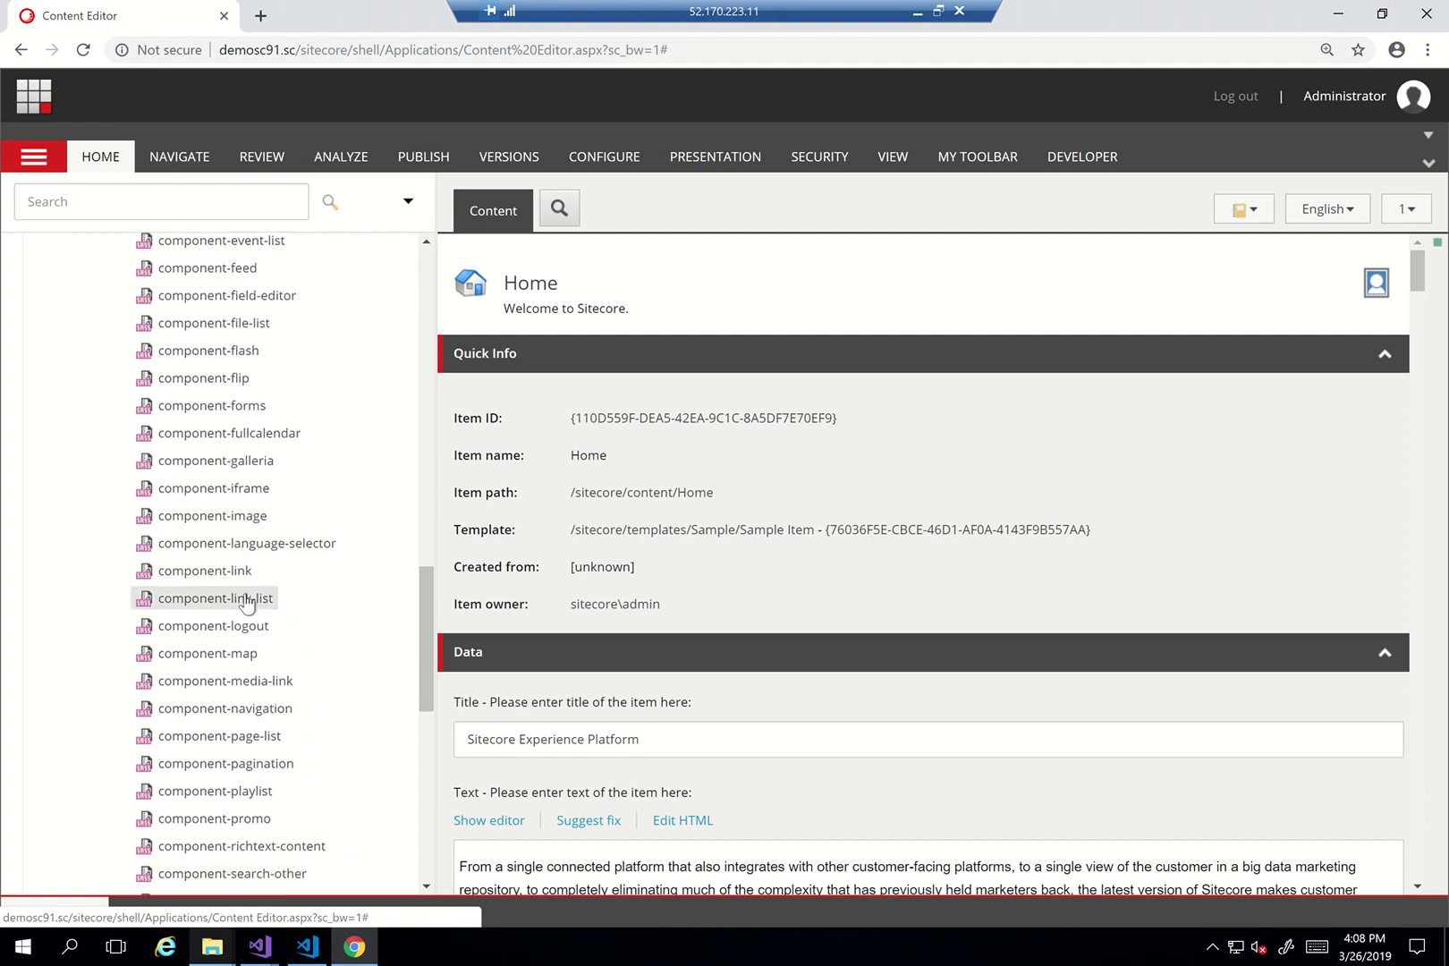
Open the component-promo SASS item and download its attached .scss file from the Media field
{"action": "left_click", "coordinate": [234, 819]}
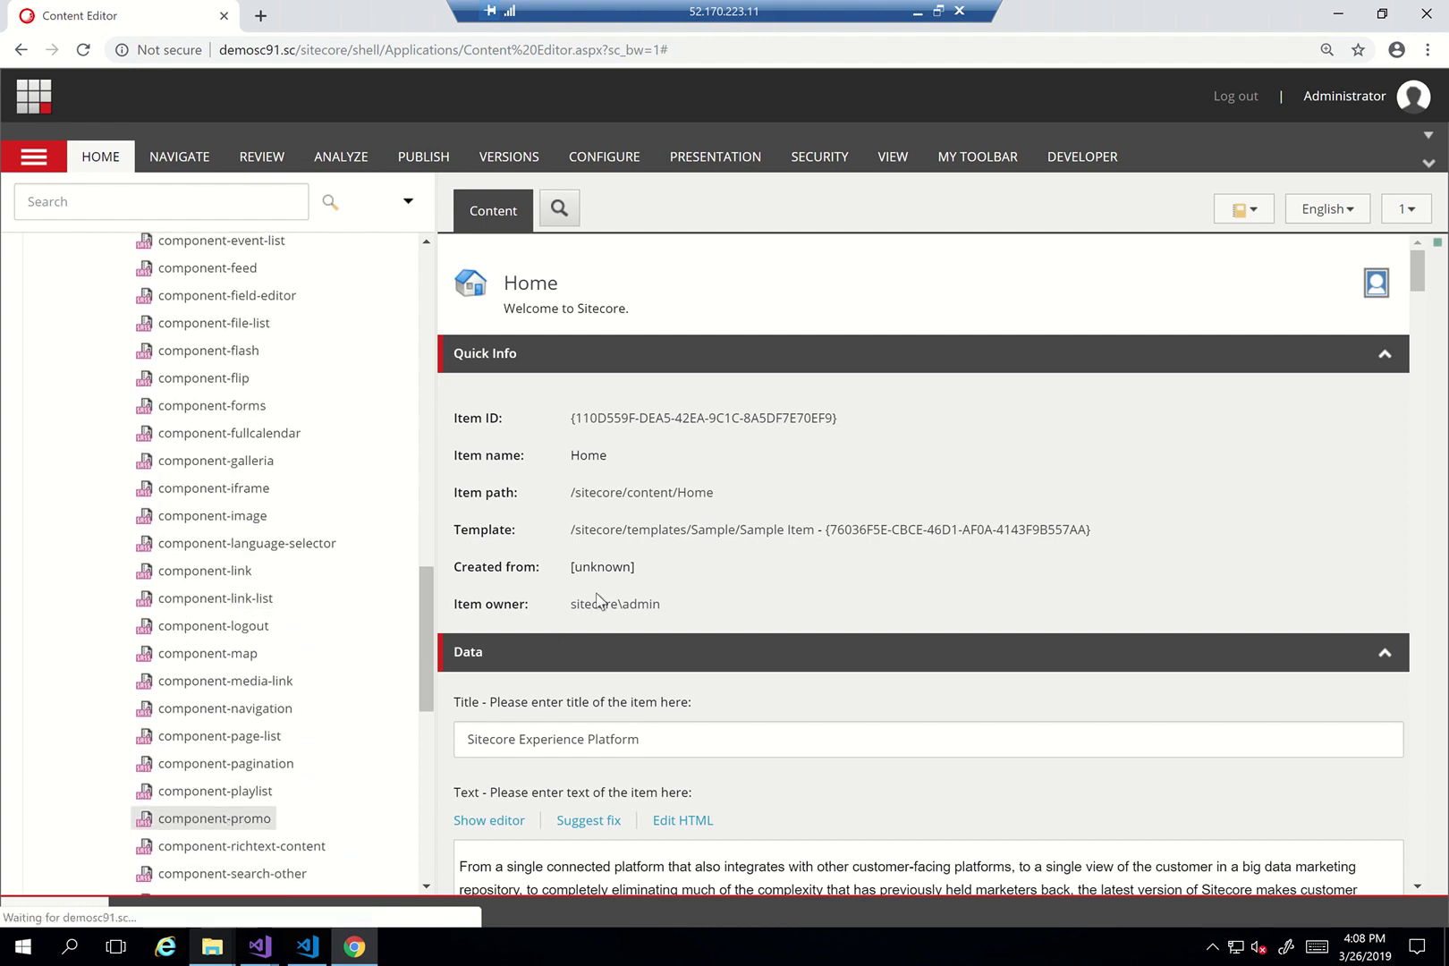
{"action": "left_click", "coordinate": [593, 304]}
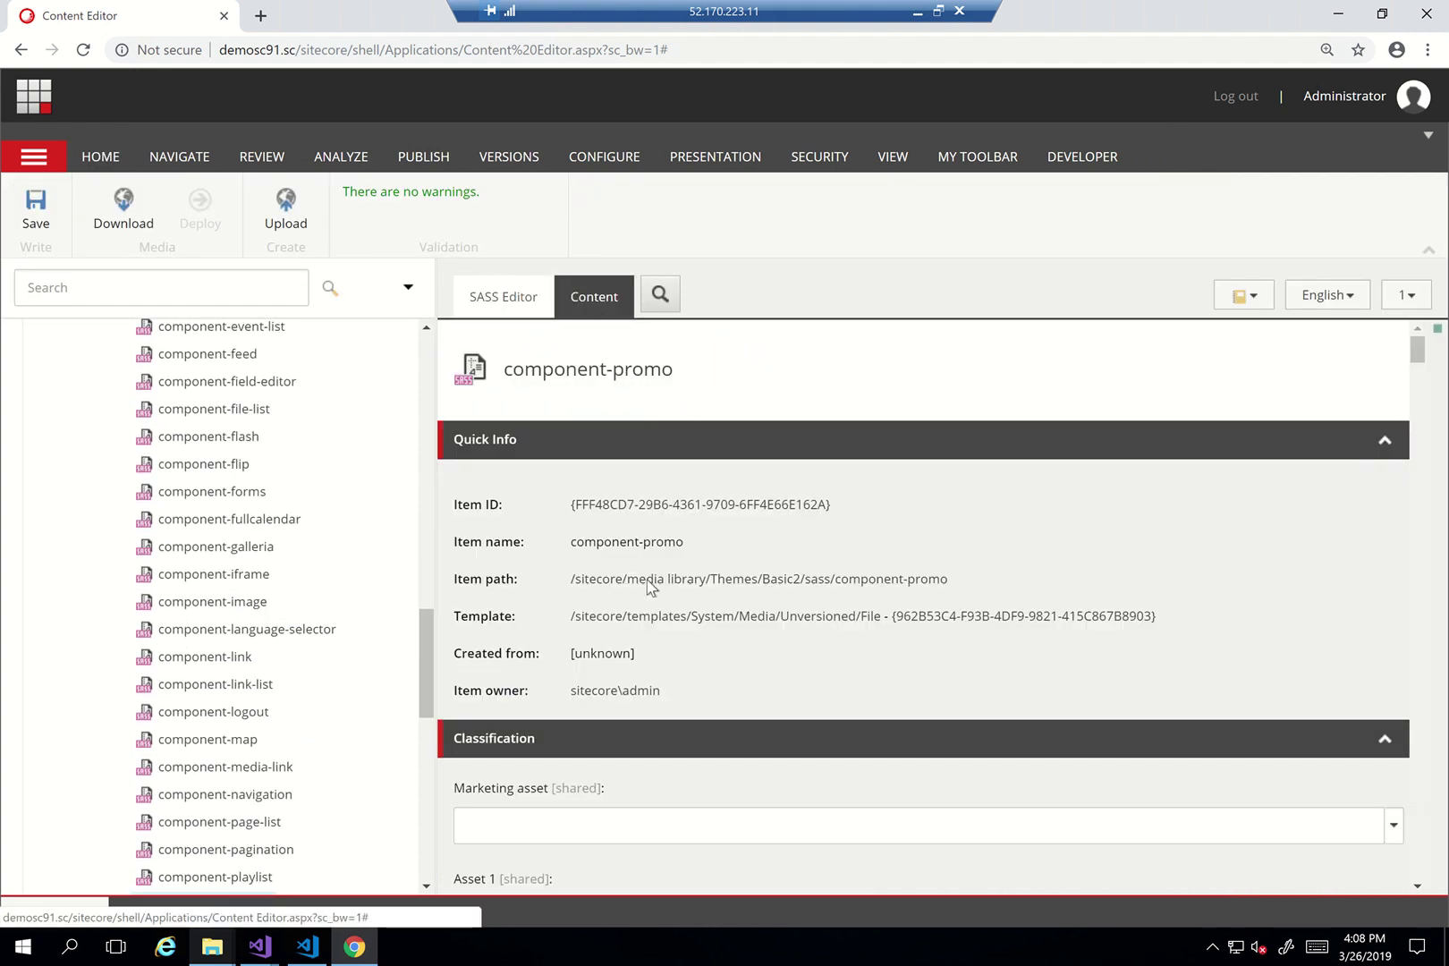
{"action": "scroll", "coordinate": [647, 587], "scroll_direction": "down", "scroll_amount": 10}
{"action": "left_click", "coordinate": [624, 591]}
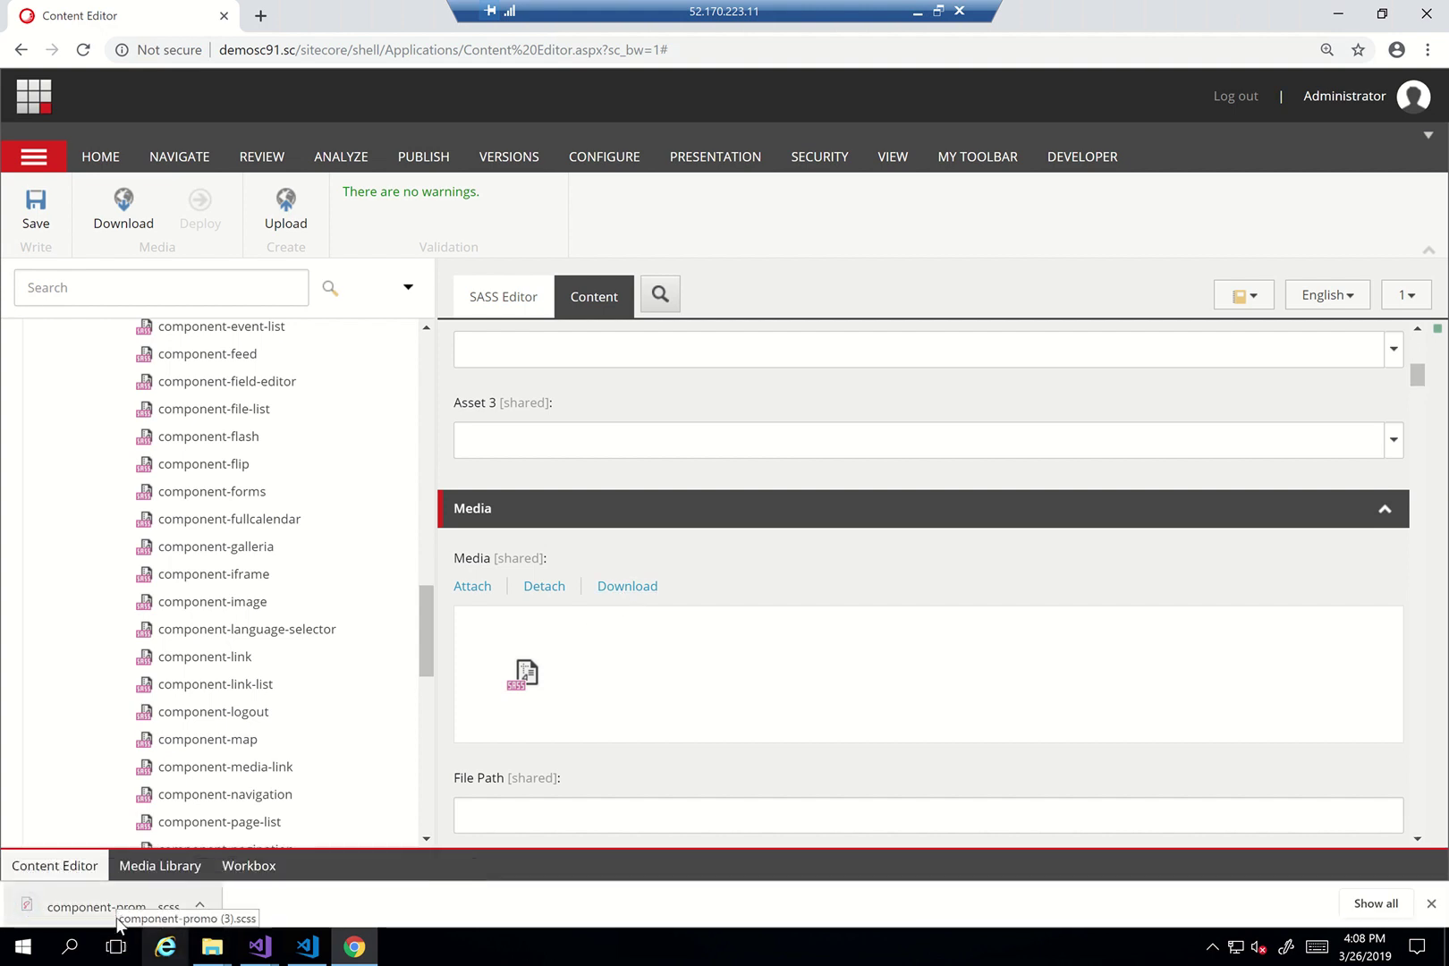
Open component-promo (3).scss in VS Code and highlight the .promo selector and $promo-bg variable
{"action": "left_click", "coordinate": [98, 906]}
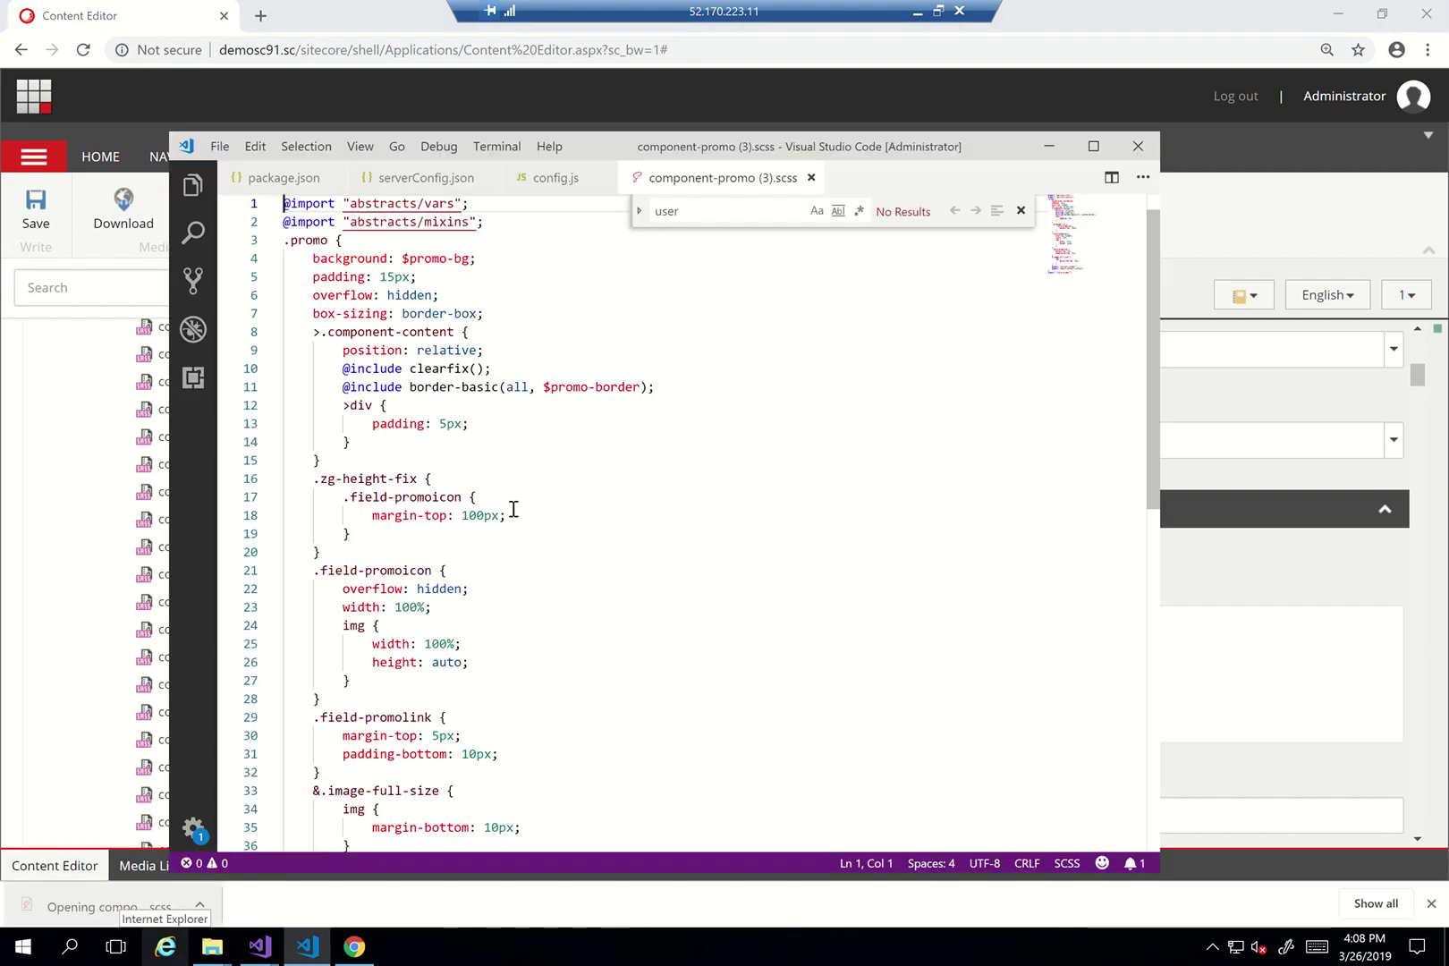
{"action": "left_click", "coordinate": [1021, 210]}
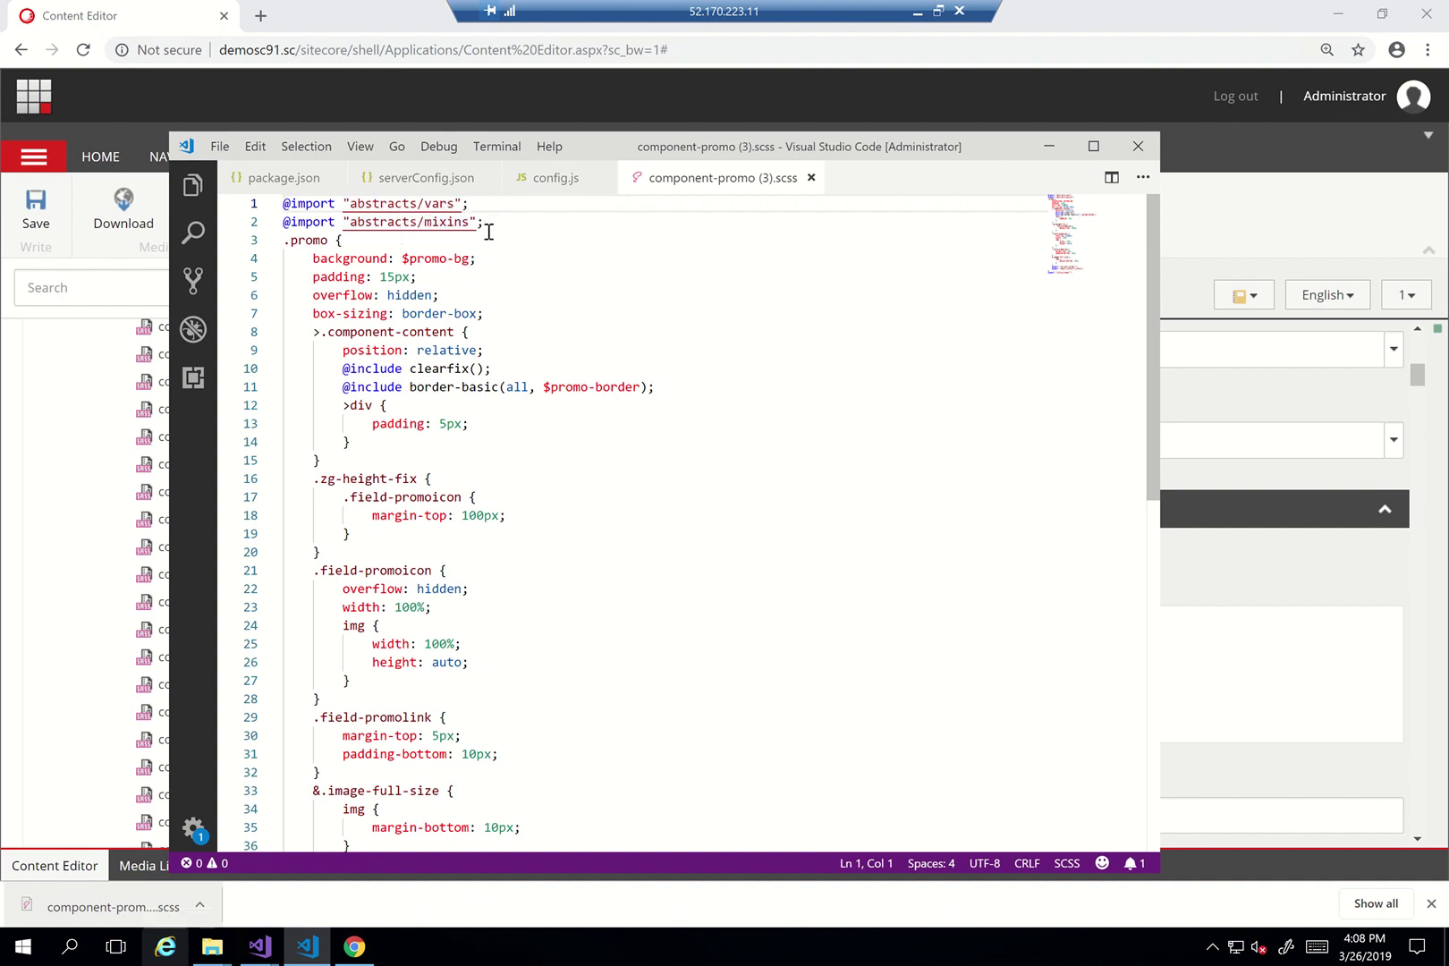
{"action": "scroll", "coordinate": [500, 278], "scroll_direction": "down", "scroll_amount": 1}
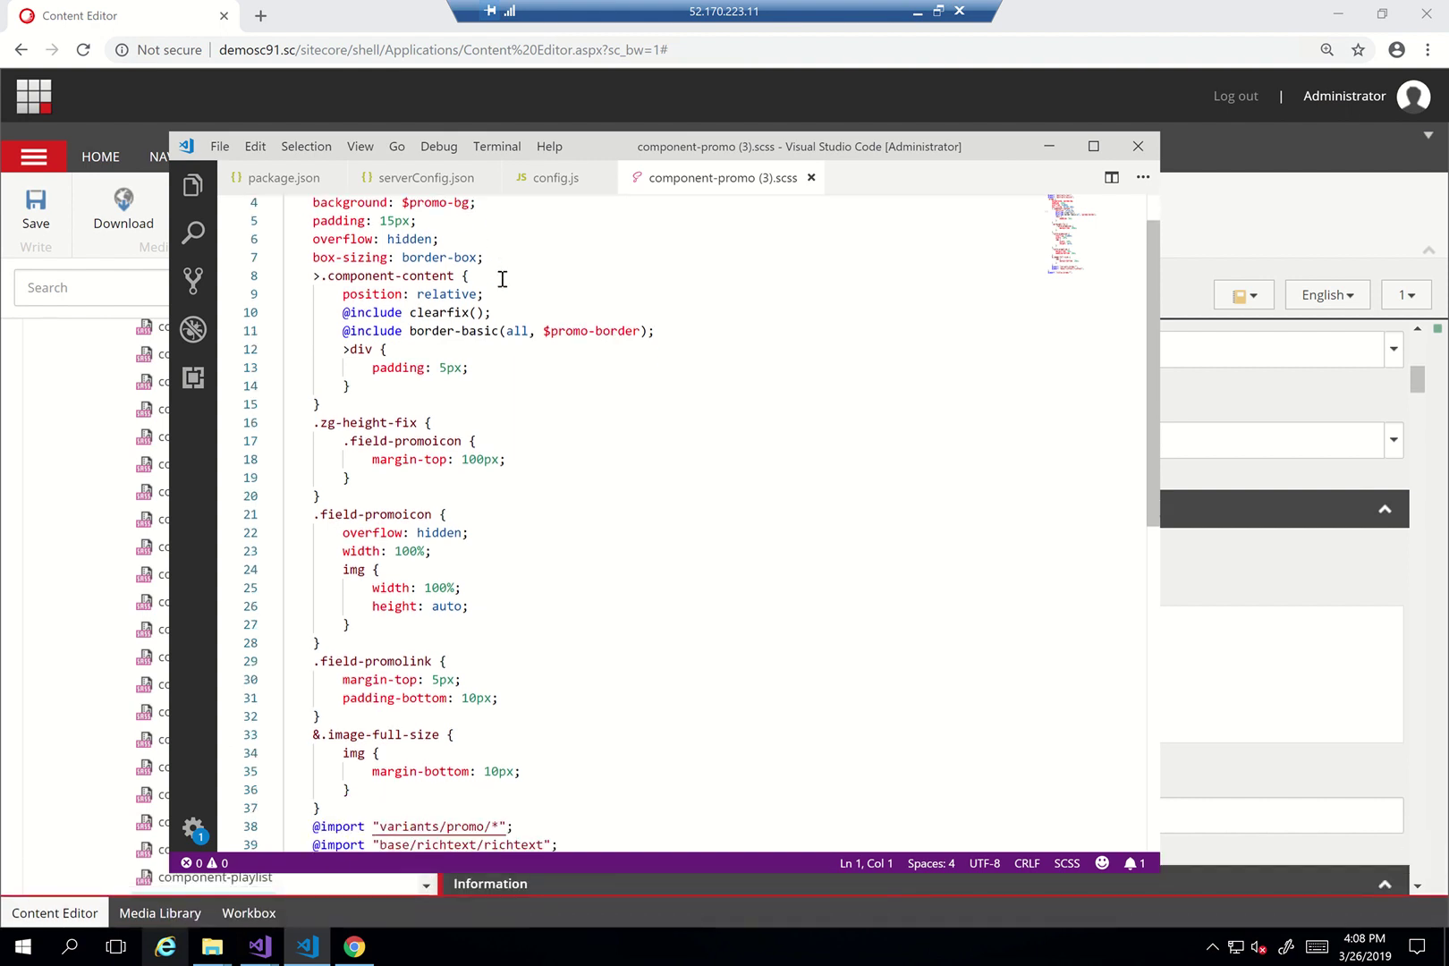
{"action": "scroll", "coordinate": [508, 330], "scroll_direction": "up", "scroll_amount": 1}
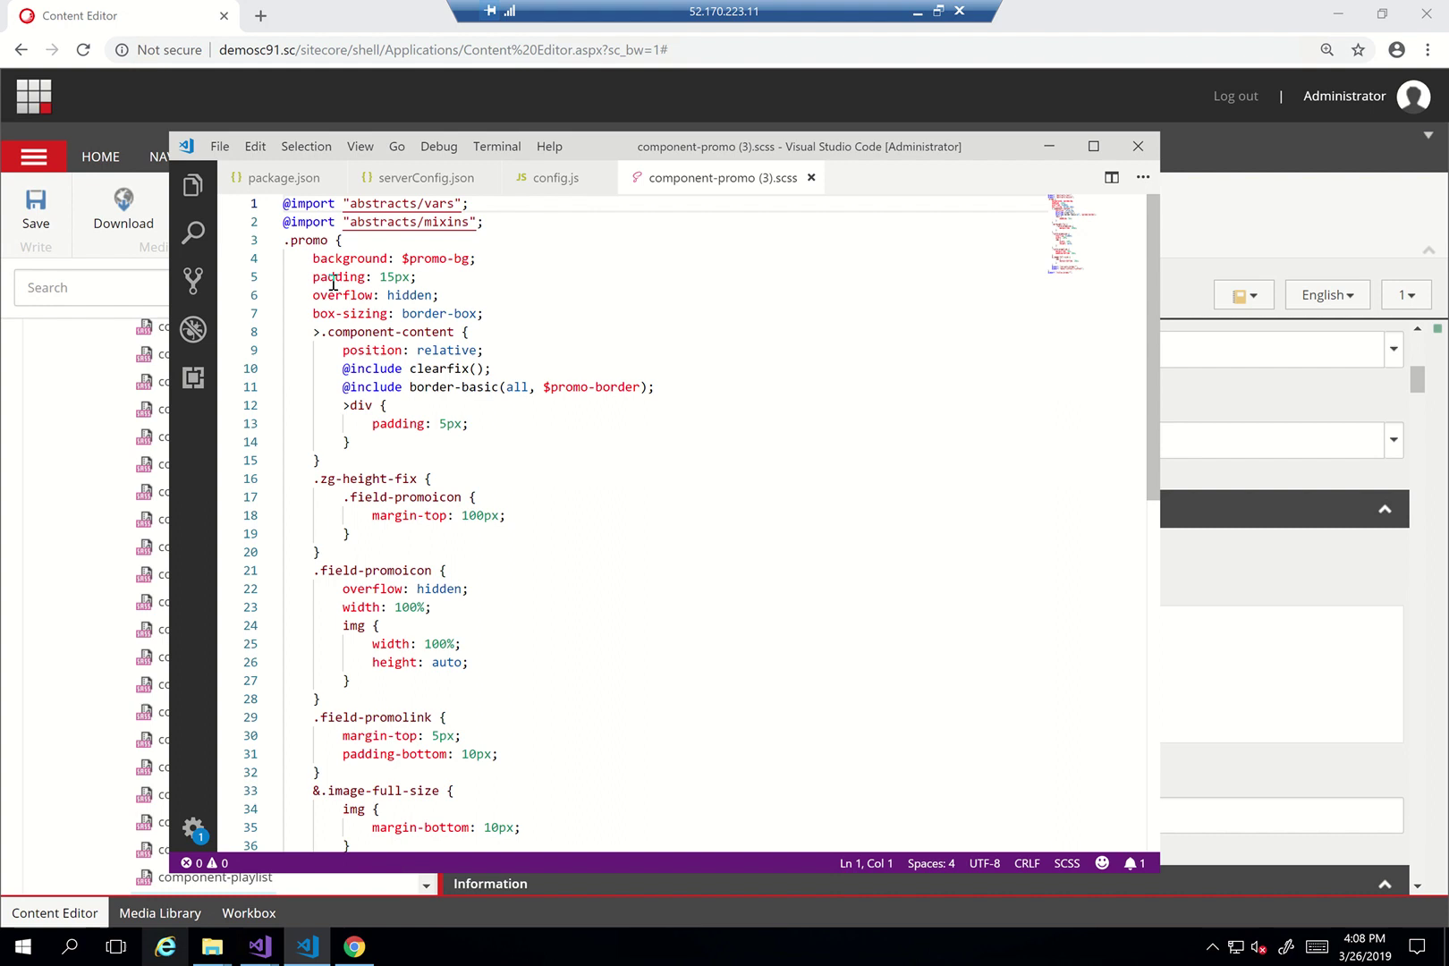
{"action": "left_click", "coordinate": [297, 243]}
{"action": "double_click", "coordinate": [296, 243]}
{"action": "scroll", "coordinate": [458, 394], "scroll_direction": "down", "scroll_amount": 13}
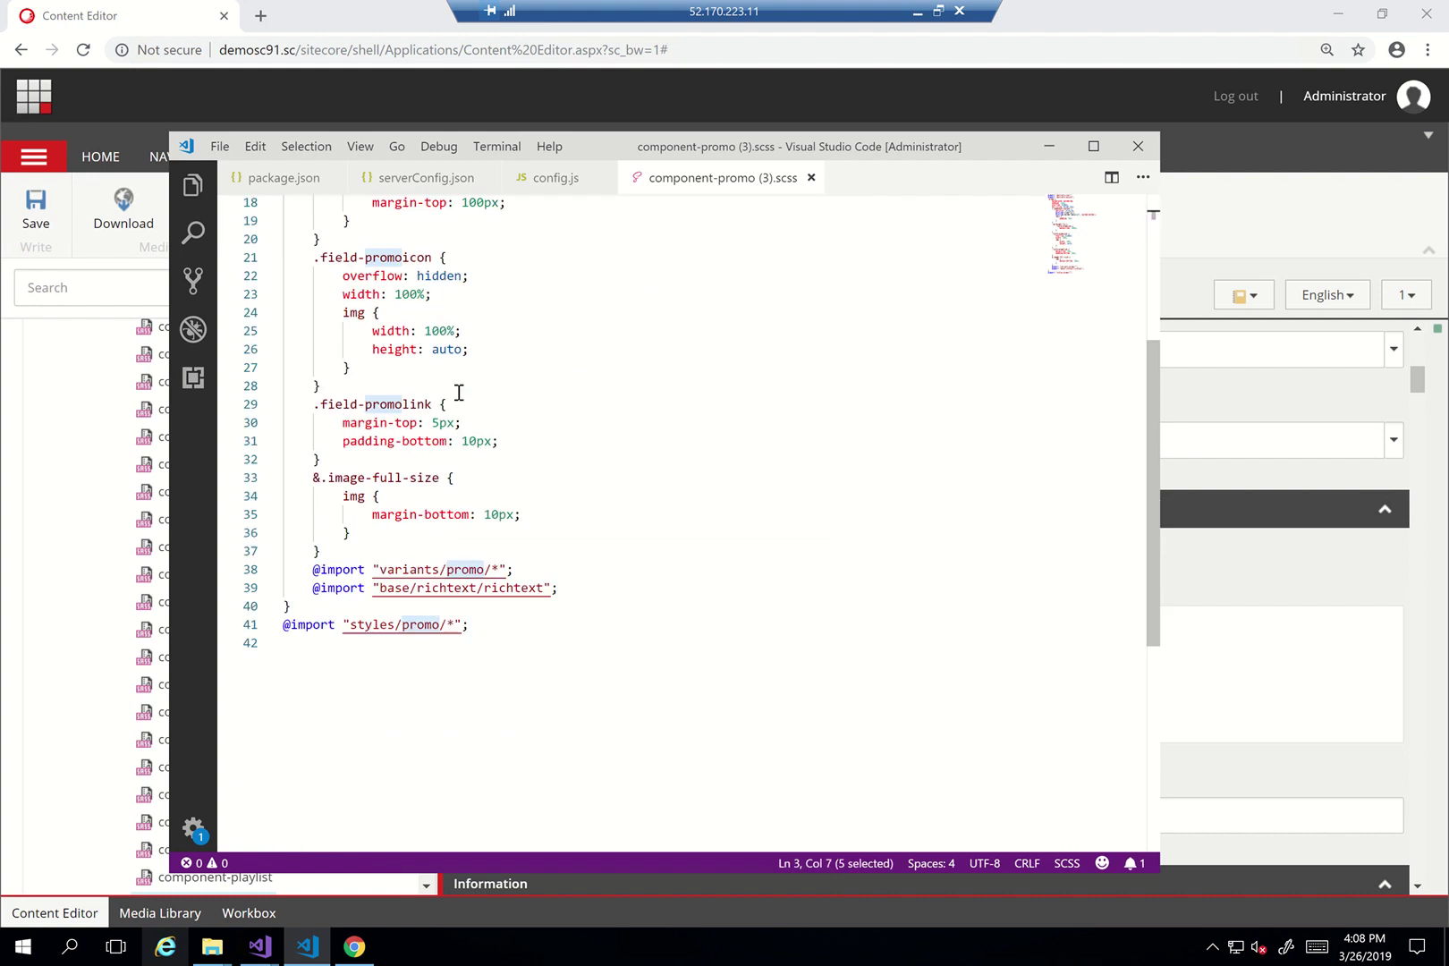
{"action": "scroll", "coordinate": [458, 394], "scroll_direction": "up", "scroll_amount": 6}
{"action": "scroll", "coordinate": [443, 375], "scroll_direction": "up", "scroll_amount": 7}
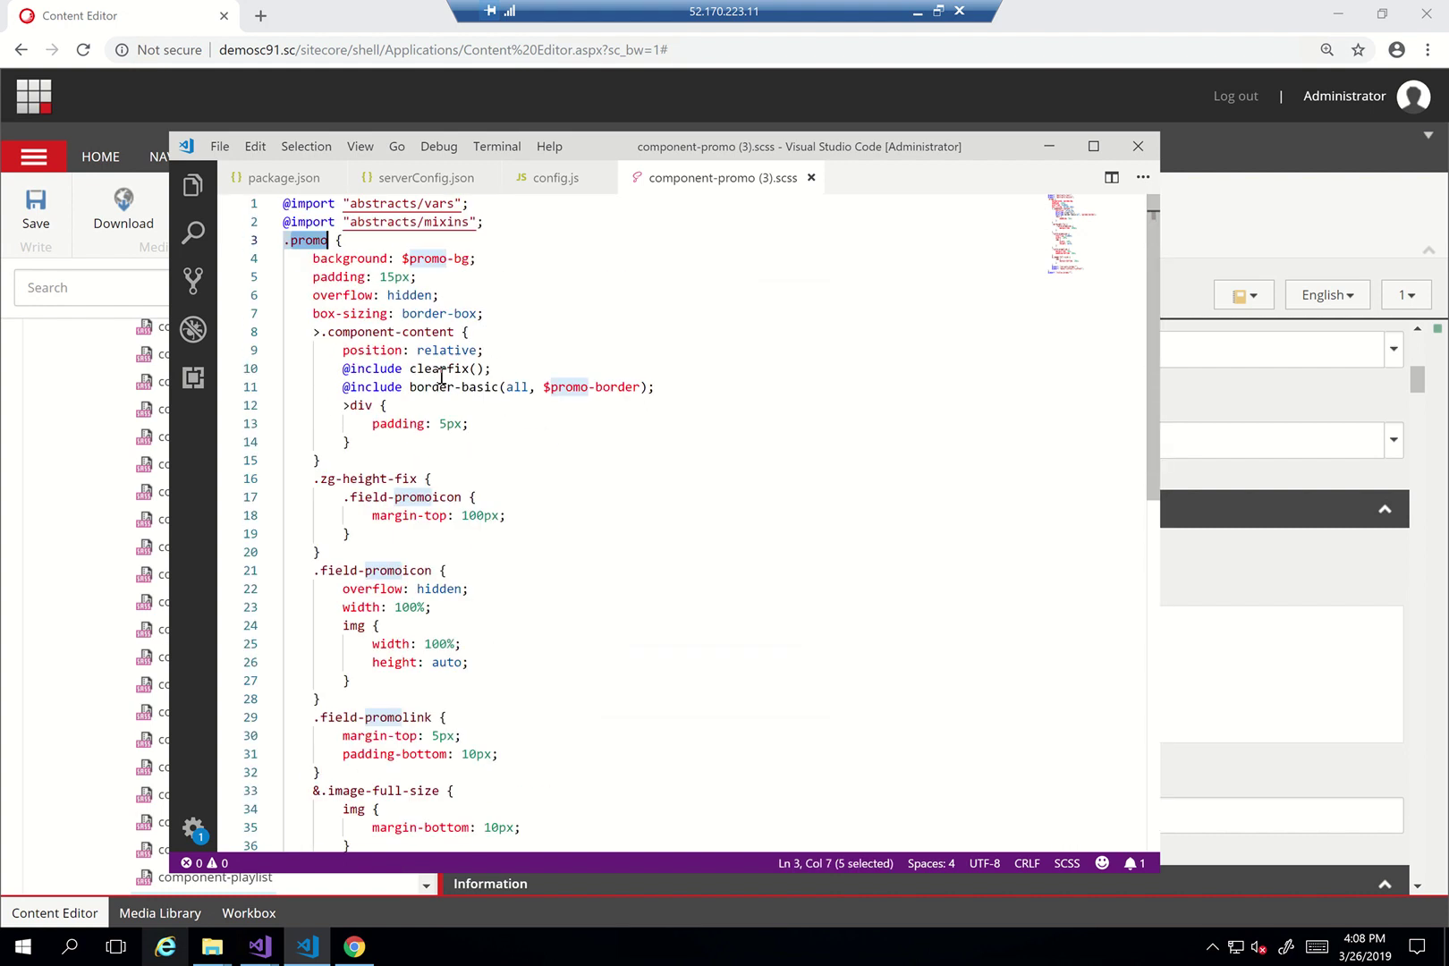
{"action": "double_click", "coordinate": [414, 260]}
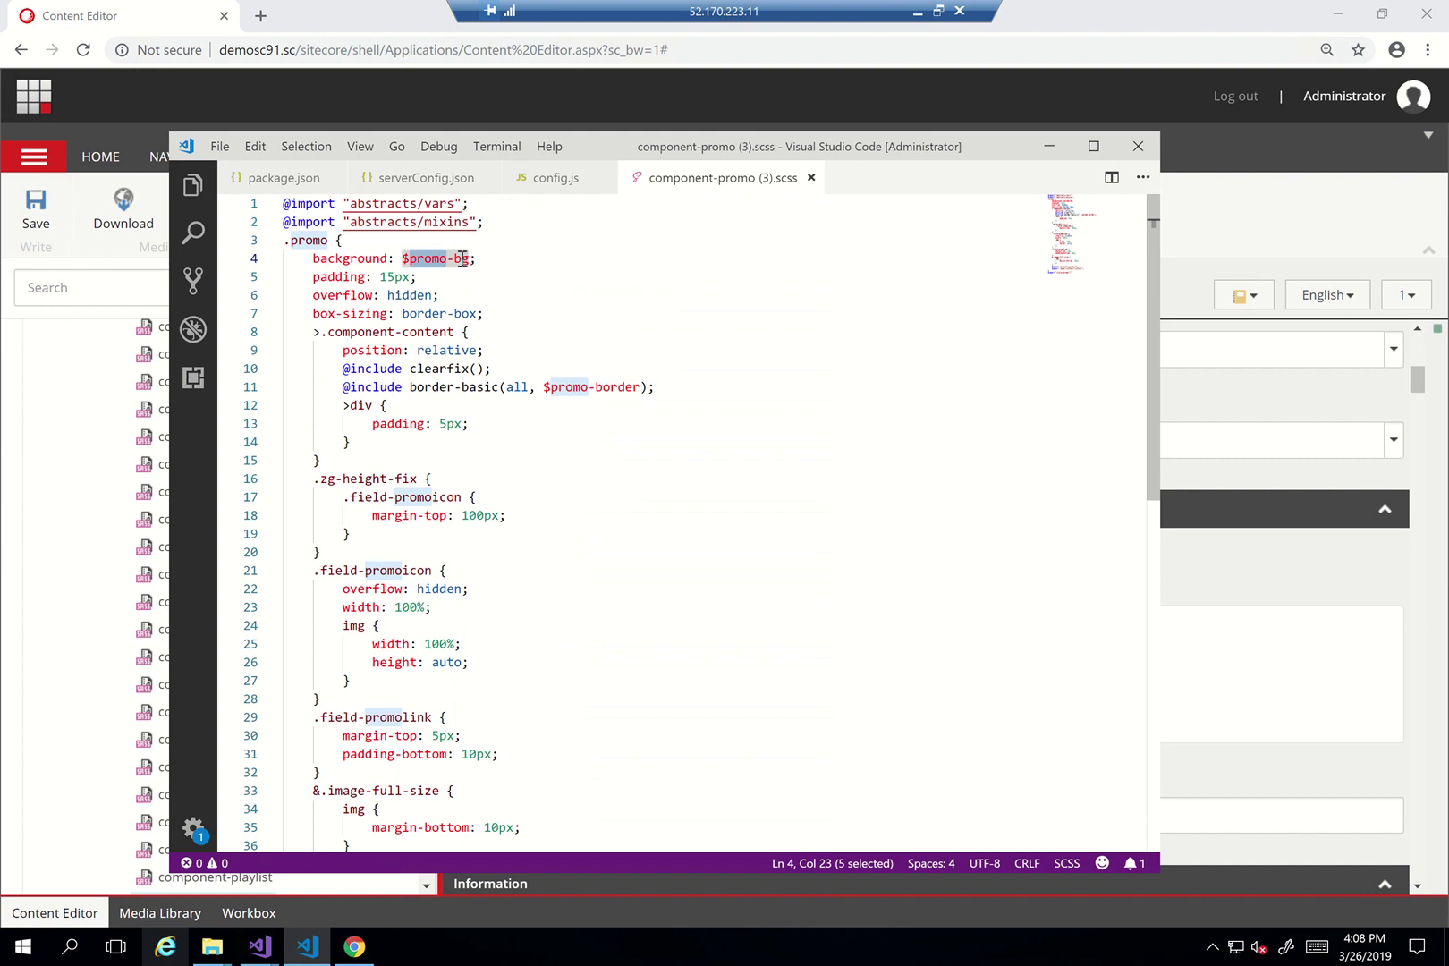
{"action": "left_click", "coordinate": [343, 276]}
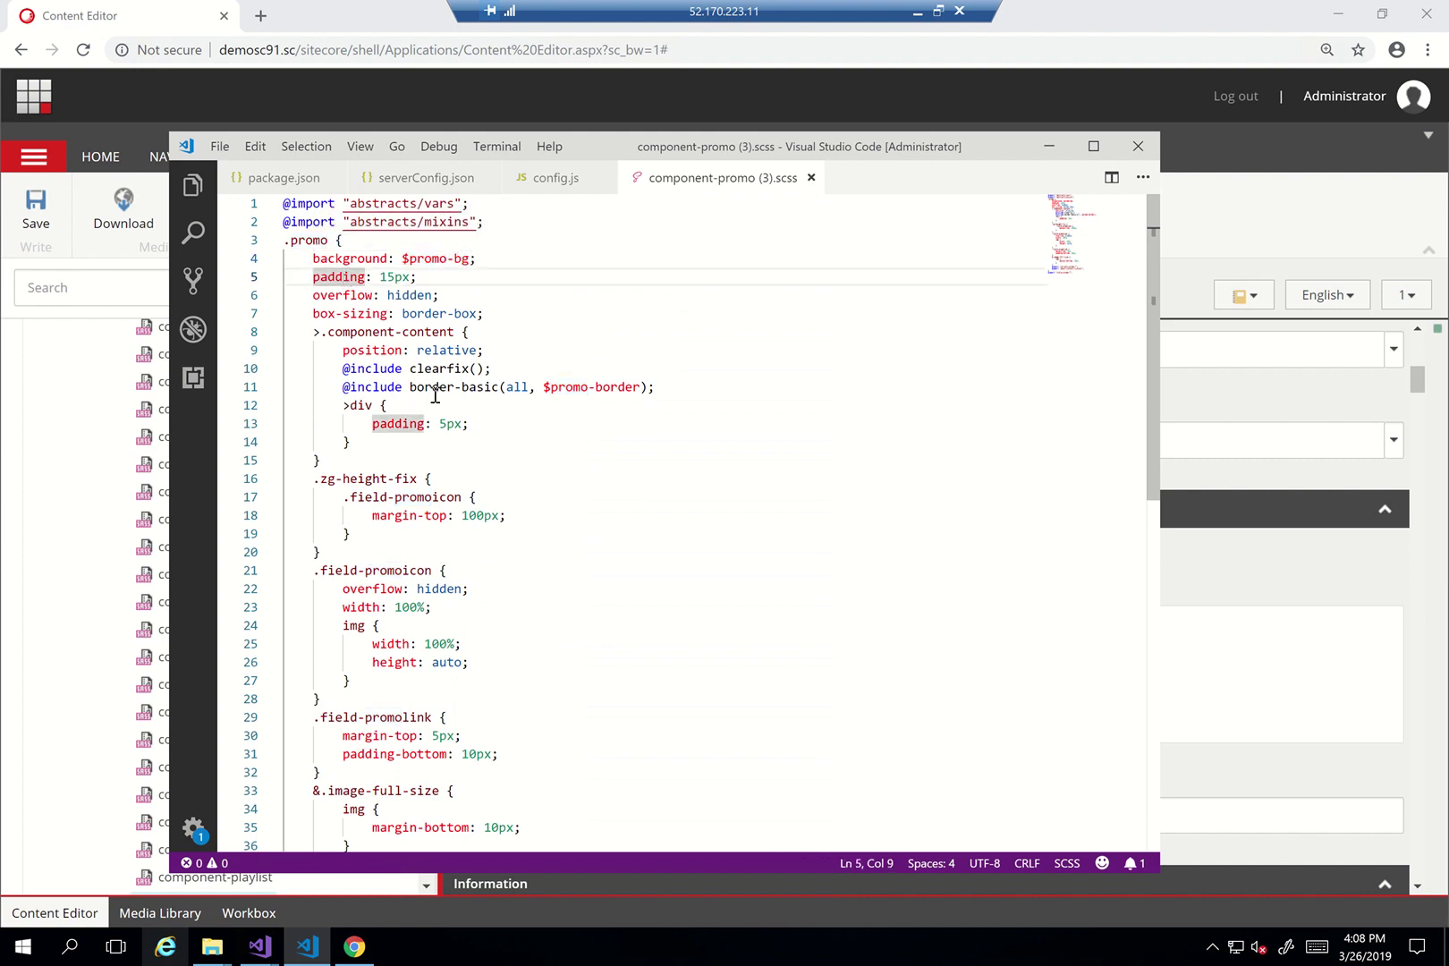
{"action": "scroll", "coordinate": [436, 394], "scroll_direction": "down", "scroll_amount": 2}
{"action": "scroll", "coordinate": [452, 591], "scroll_direction": "down", "scroll_amount": 5}
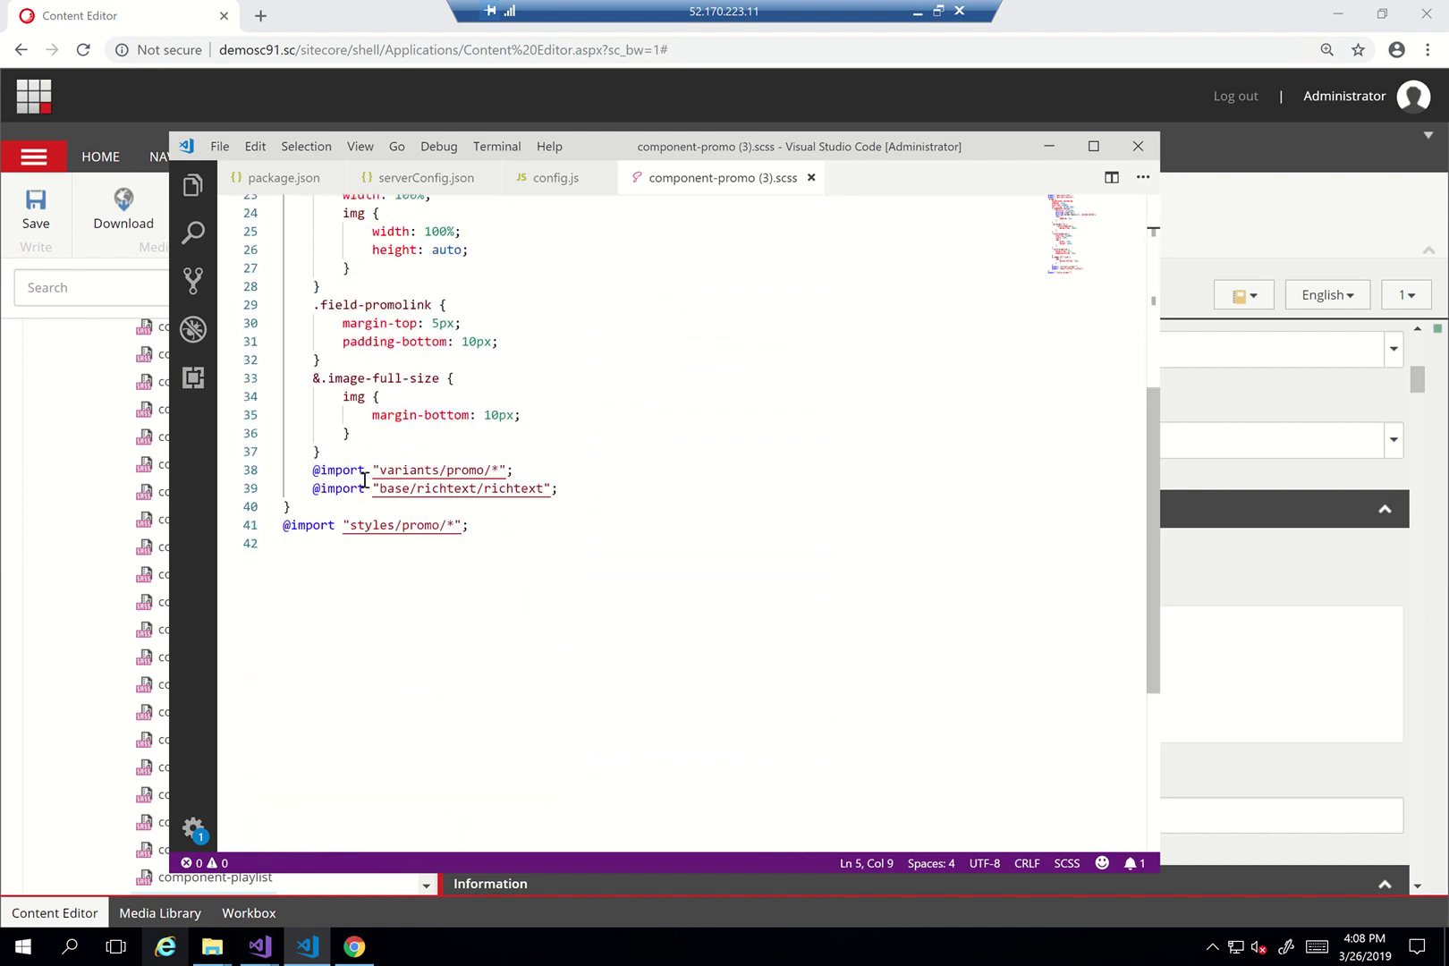
{"action": "left_click_drag", "start_coordinate": [382, 471], "coordinate": [519, 473]}
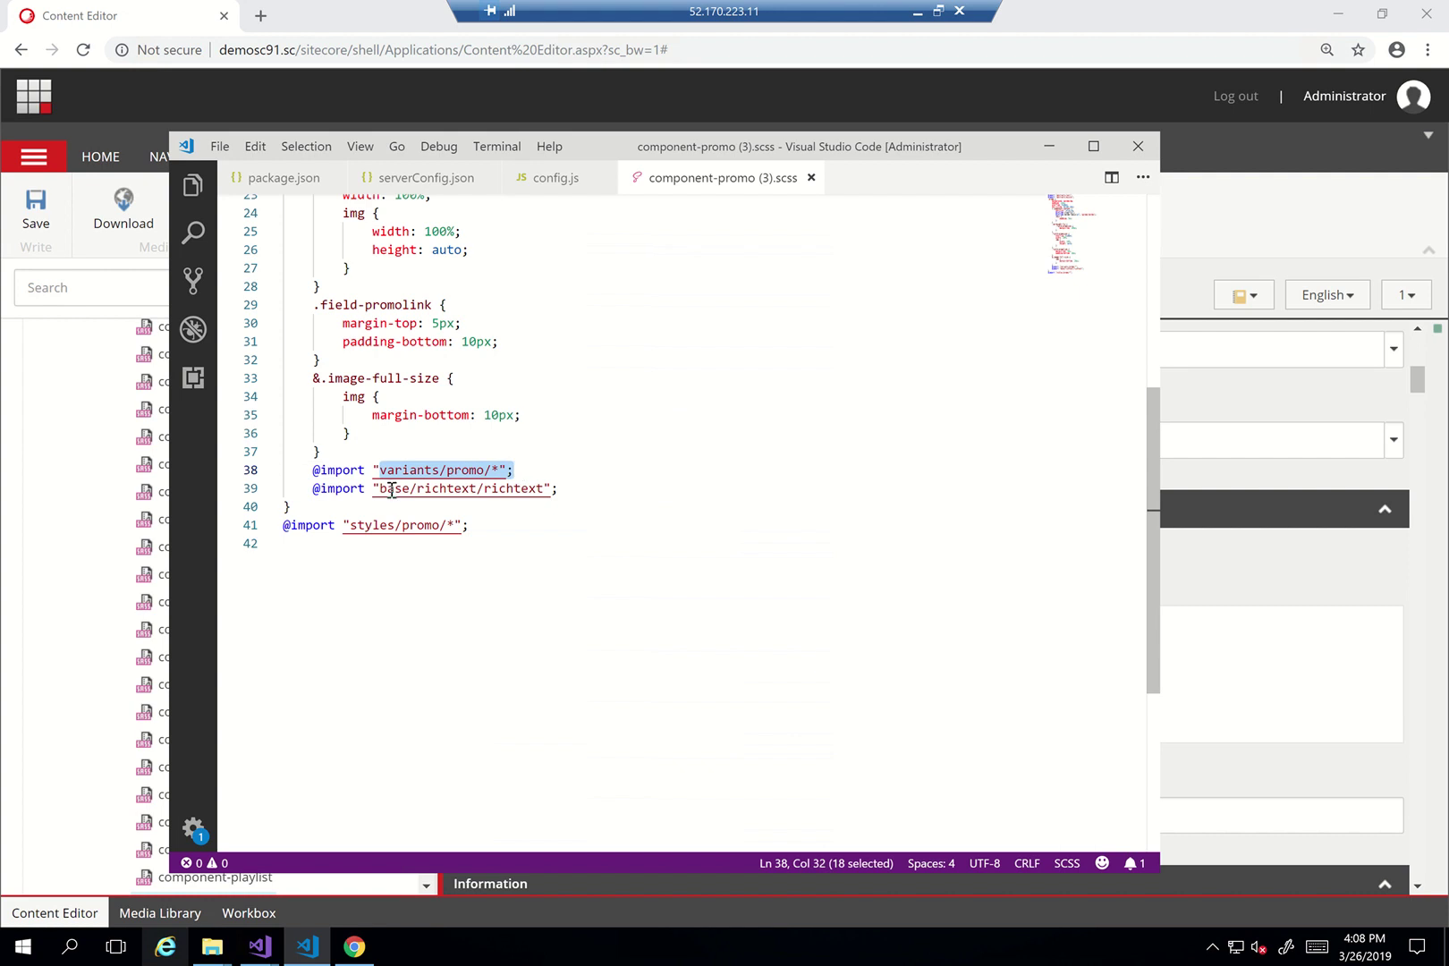
{"action": "left_click_drag", "start_coordinate": [391, 489], "coordinate": [467, 489]}
{"action": "left_click", "coordinate": [309, 528]}
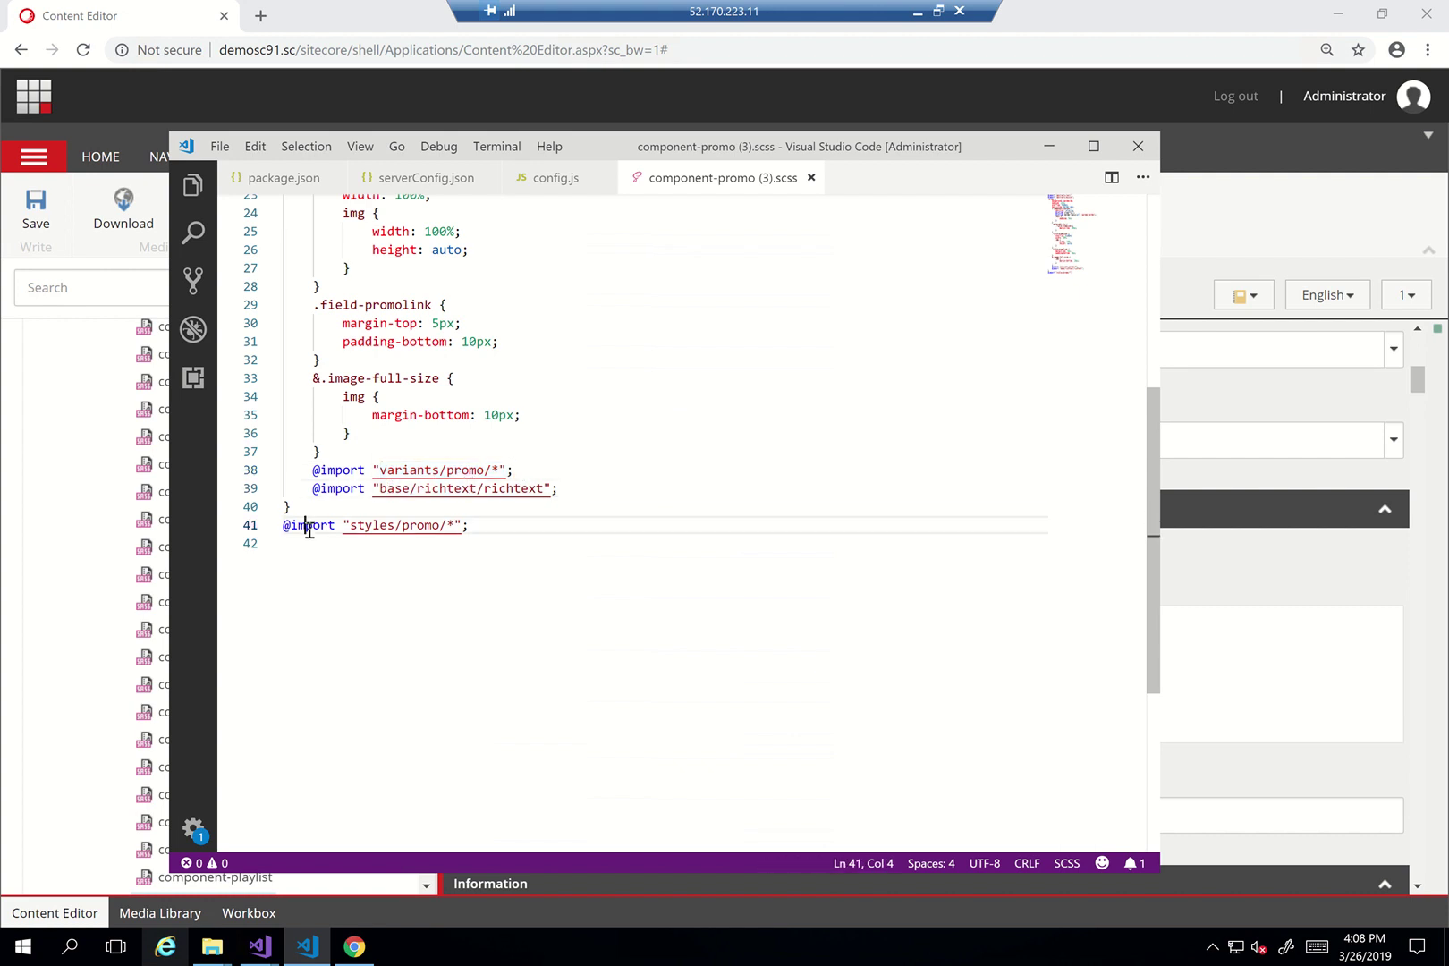
{"action": "left_click_drag", "start_coordinate": [308, 528], "coordinate": [492, 520]}
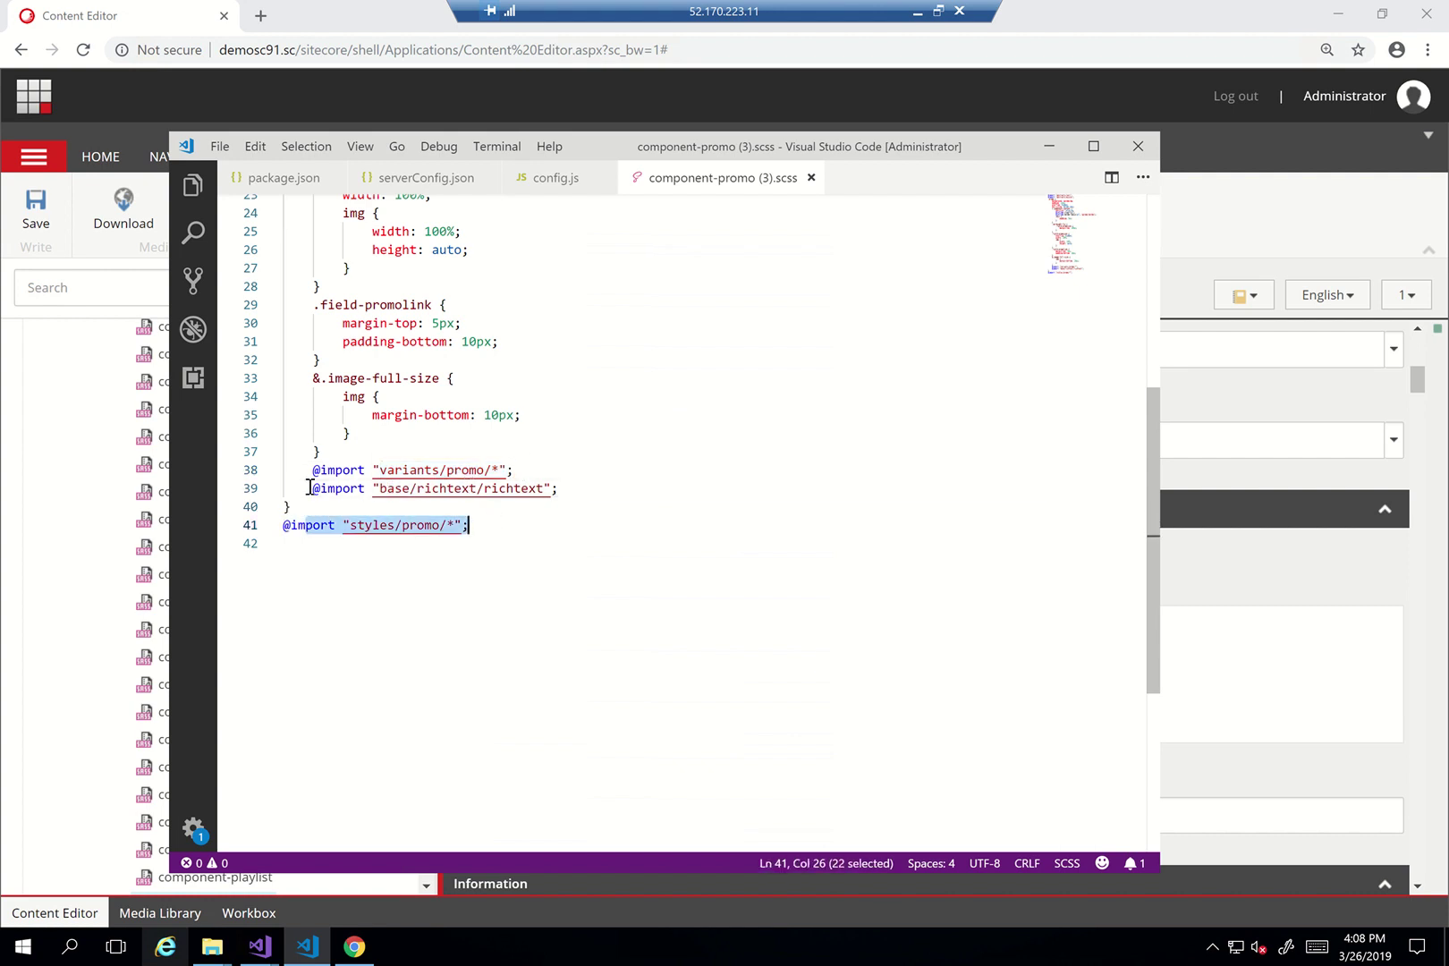
{"action": "left_click_drag", "start_coordinate": [309, 488], "coordinate": [573, 483]}
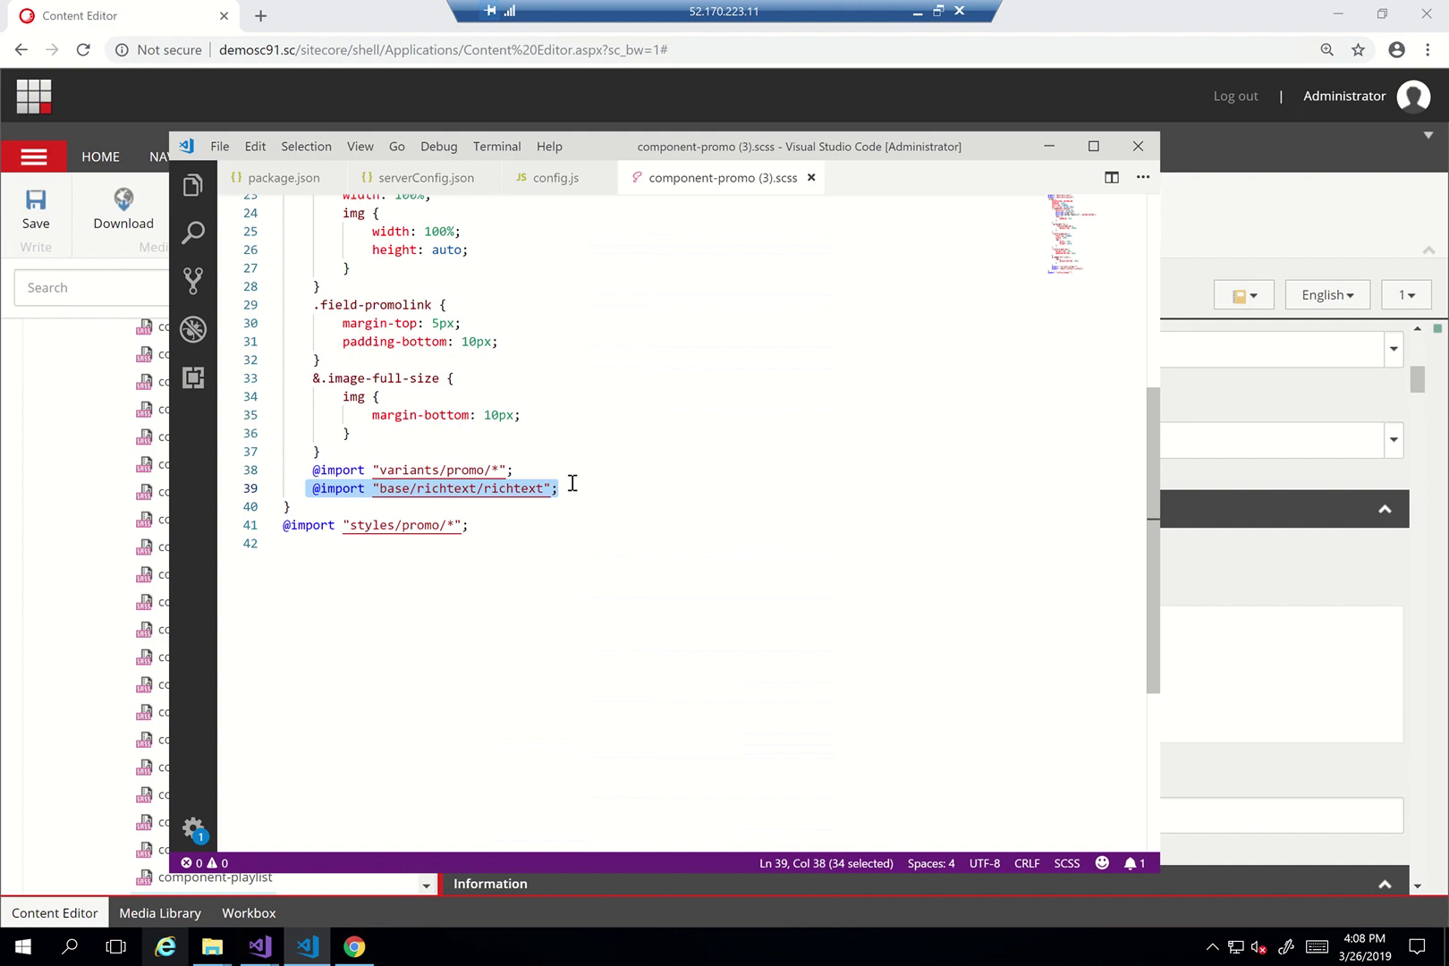
{"action": "double_click", "coordinate": [390, 488]}
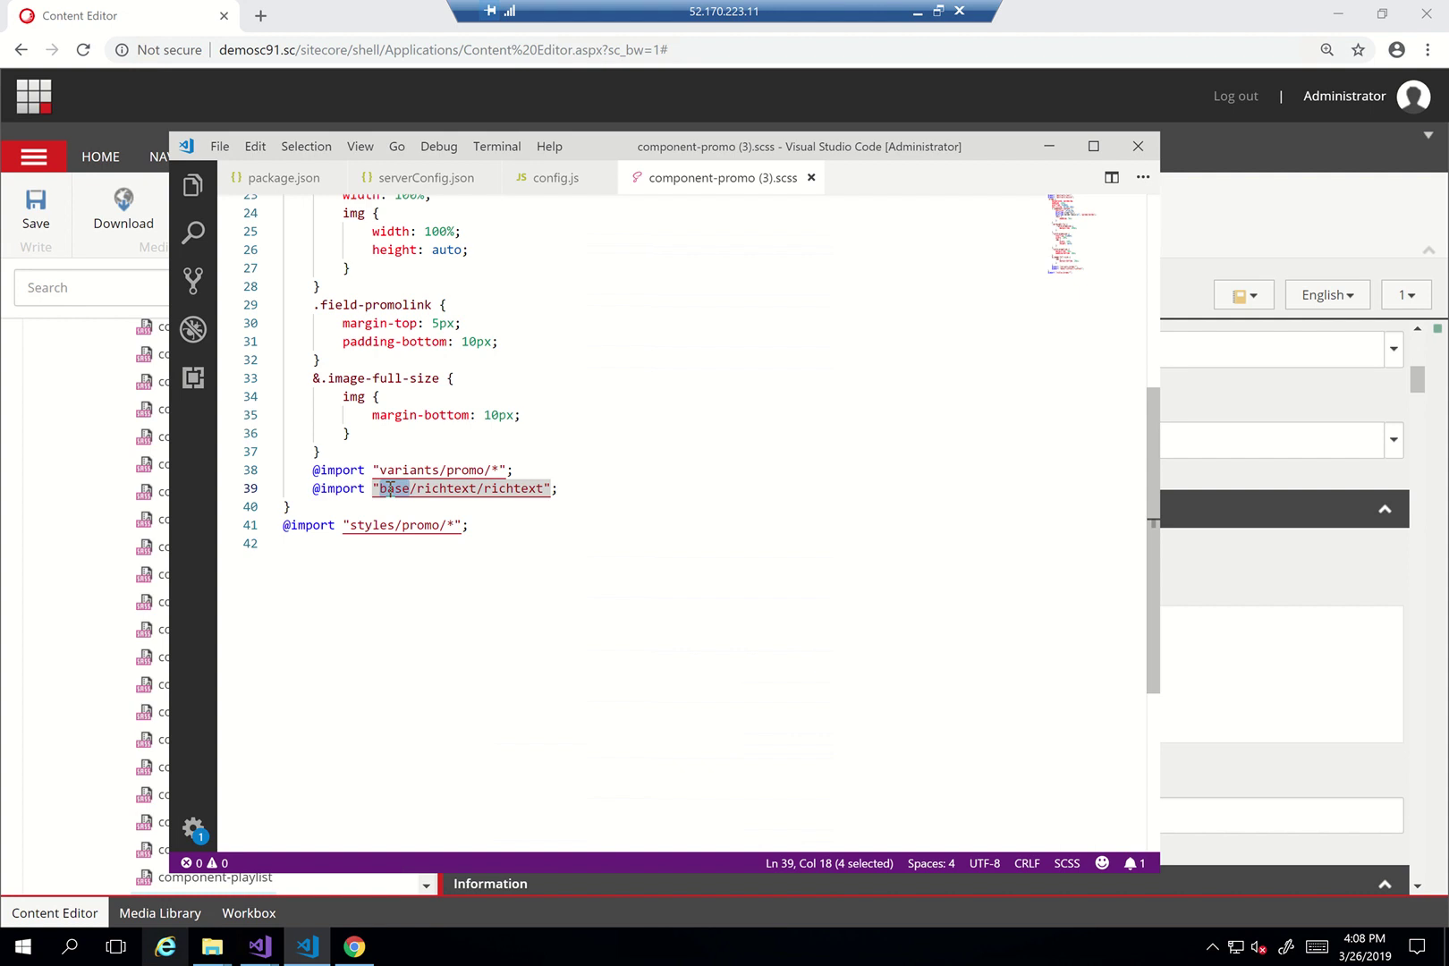
{"action": "double_click", "coordinate": [501, 488]}
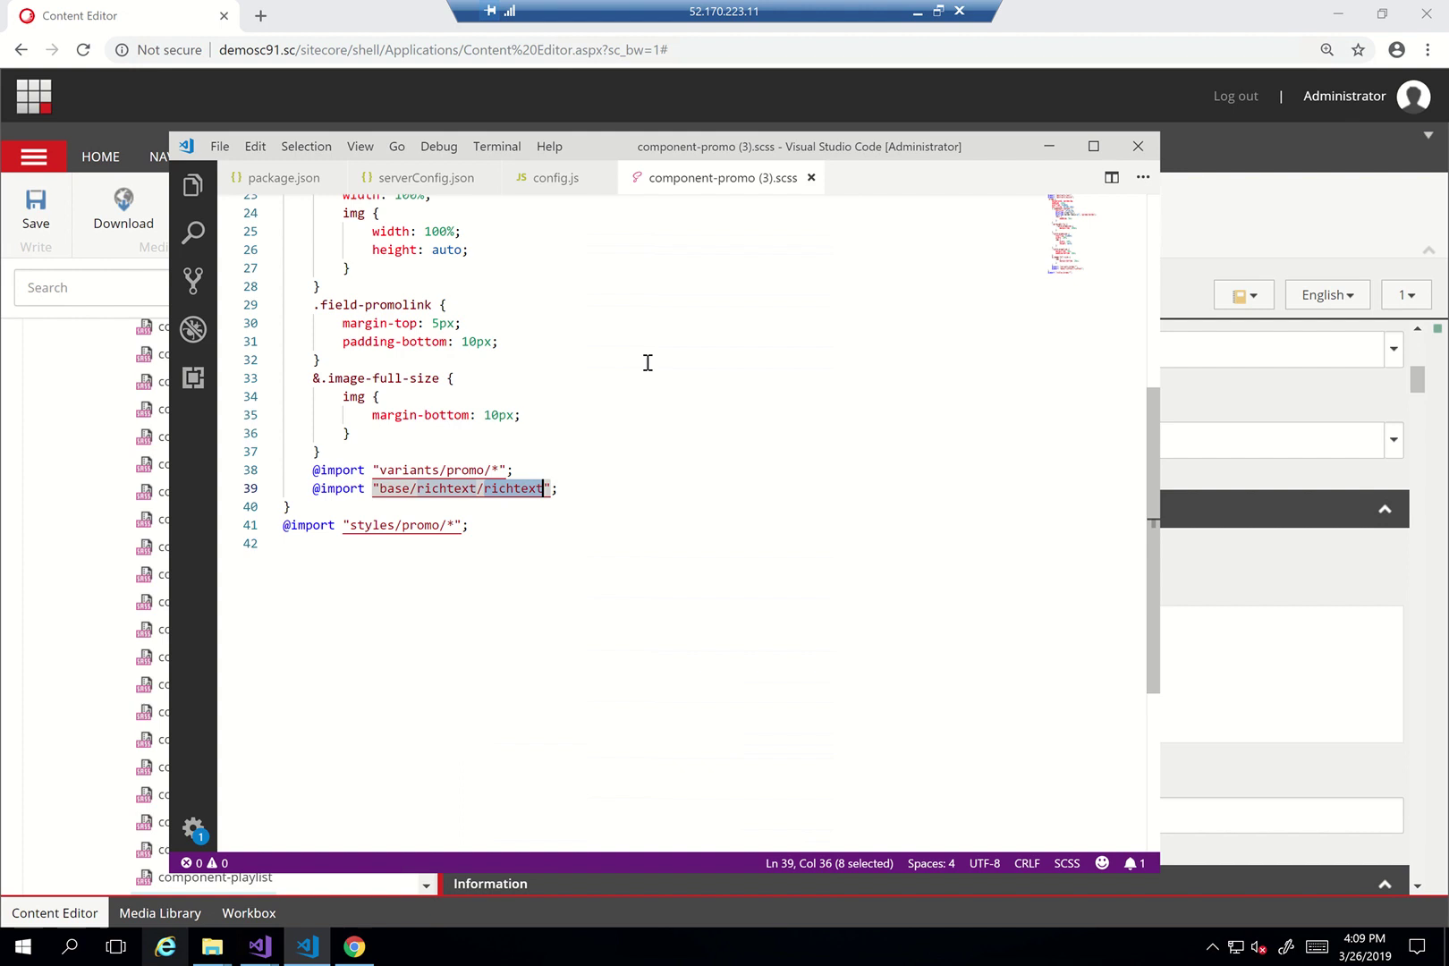
Back in Sitecore, expand the theme's styles folder and its promo subfolder to show its SASS files
{"action": "left_click", "coordinate": [1049, 146]}
{"action": "scroll", "coordinate": [404, 501], "scroll_direction": "up", "scroll_amount": 6}
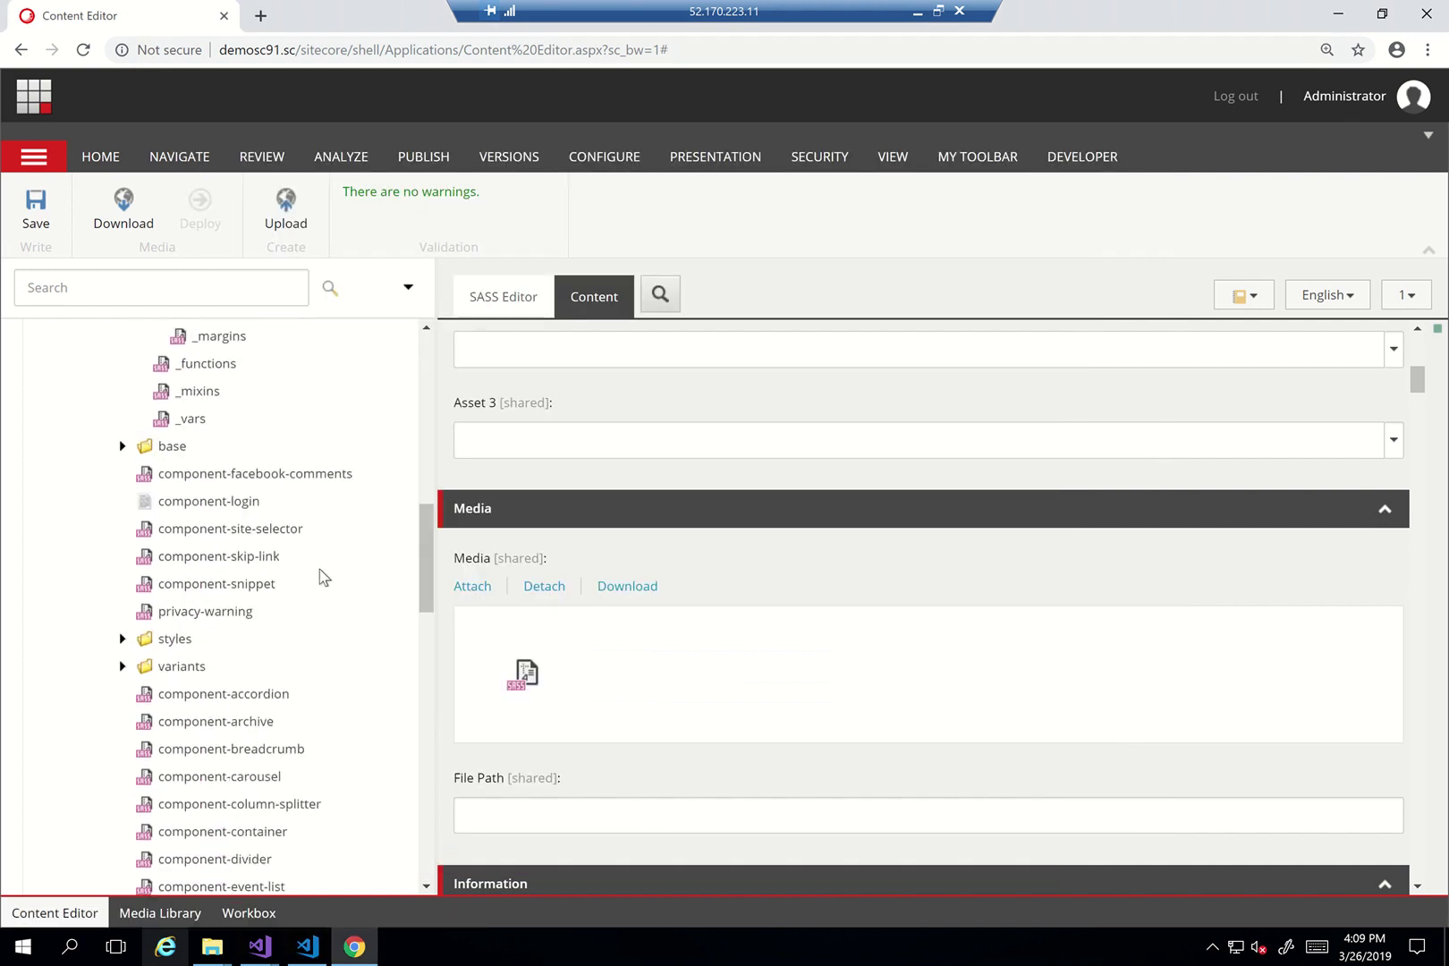
{"action": "left_click", "coordinate": [123, 644]}
{"action": "scroll", "coordinate": [232, 671], "scroll_direction": "down", "scroll_amount": 4}
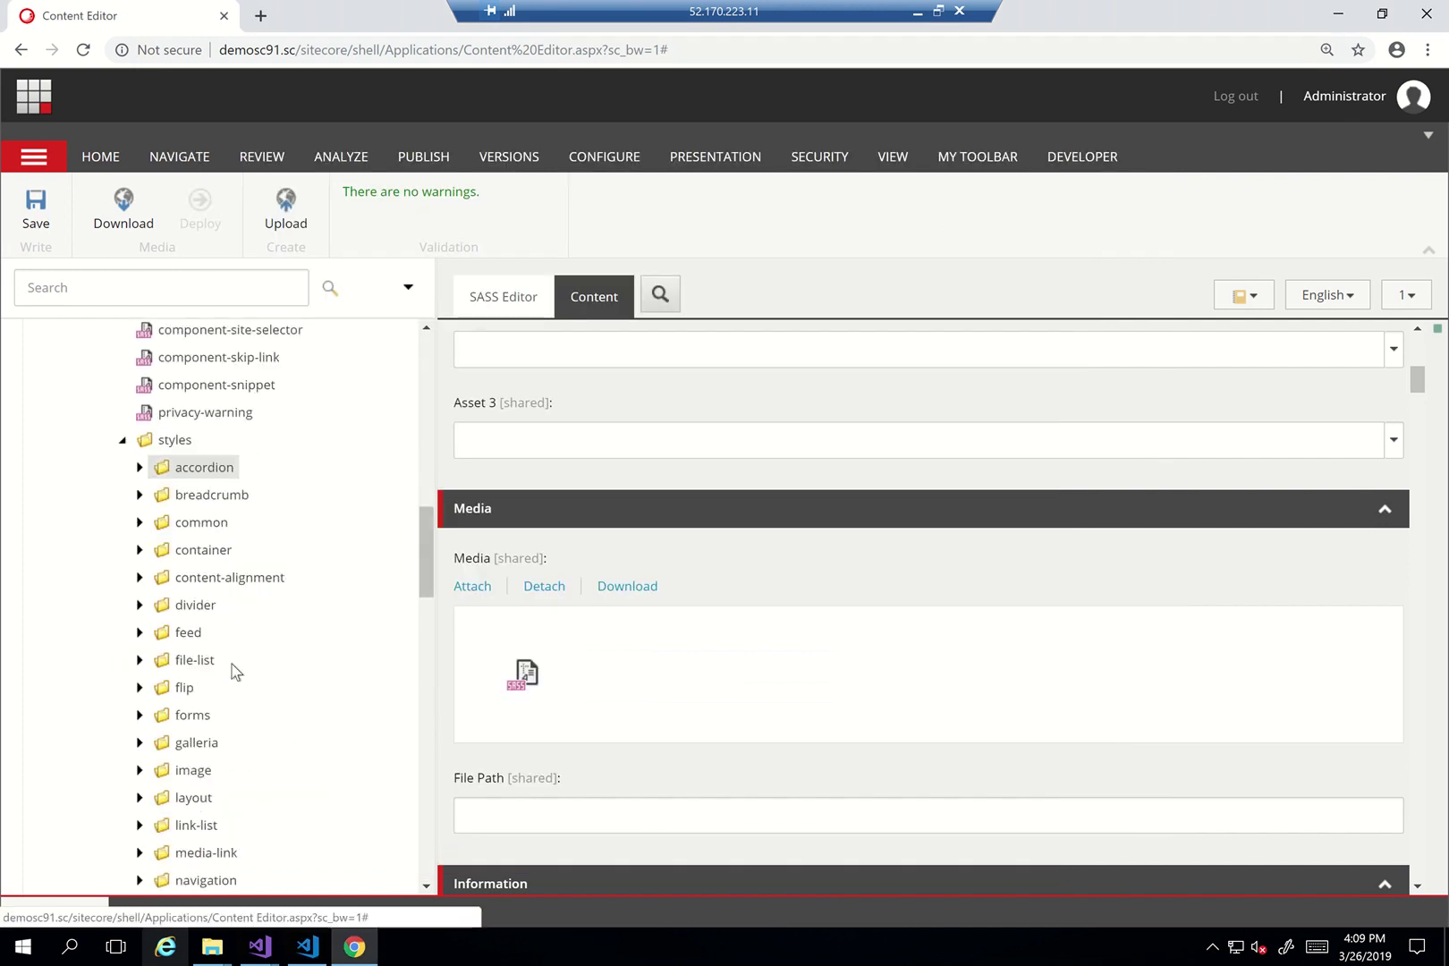
{"action": "scroll", "coordinate": [234, 672], "scroll_direction": "down", "scroll_amount": 1}
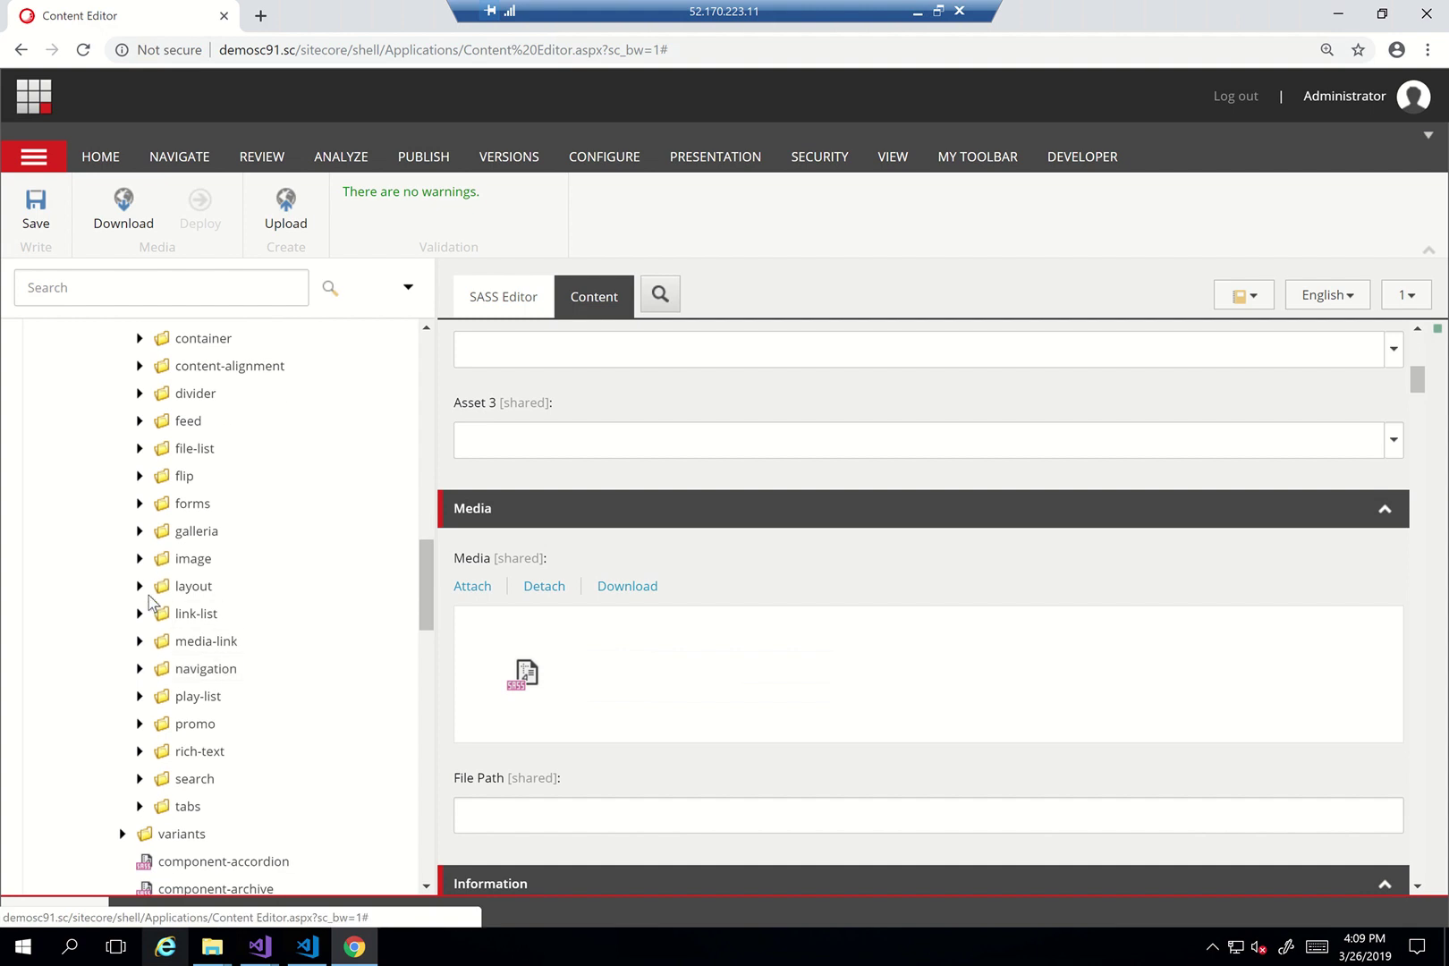
{"action": "left_click", "coordinate": [140, 724]}
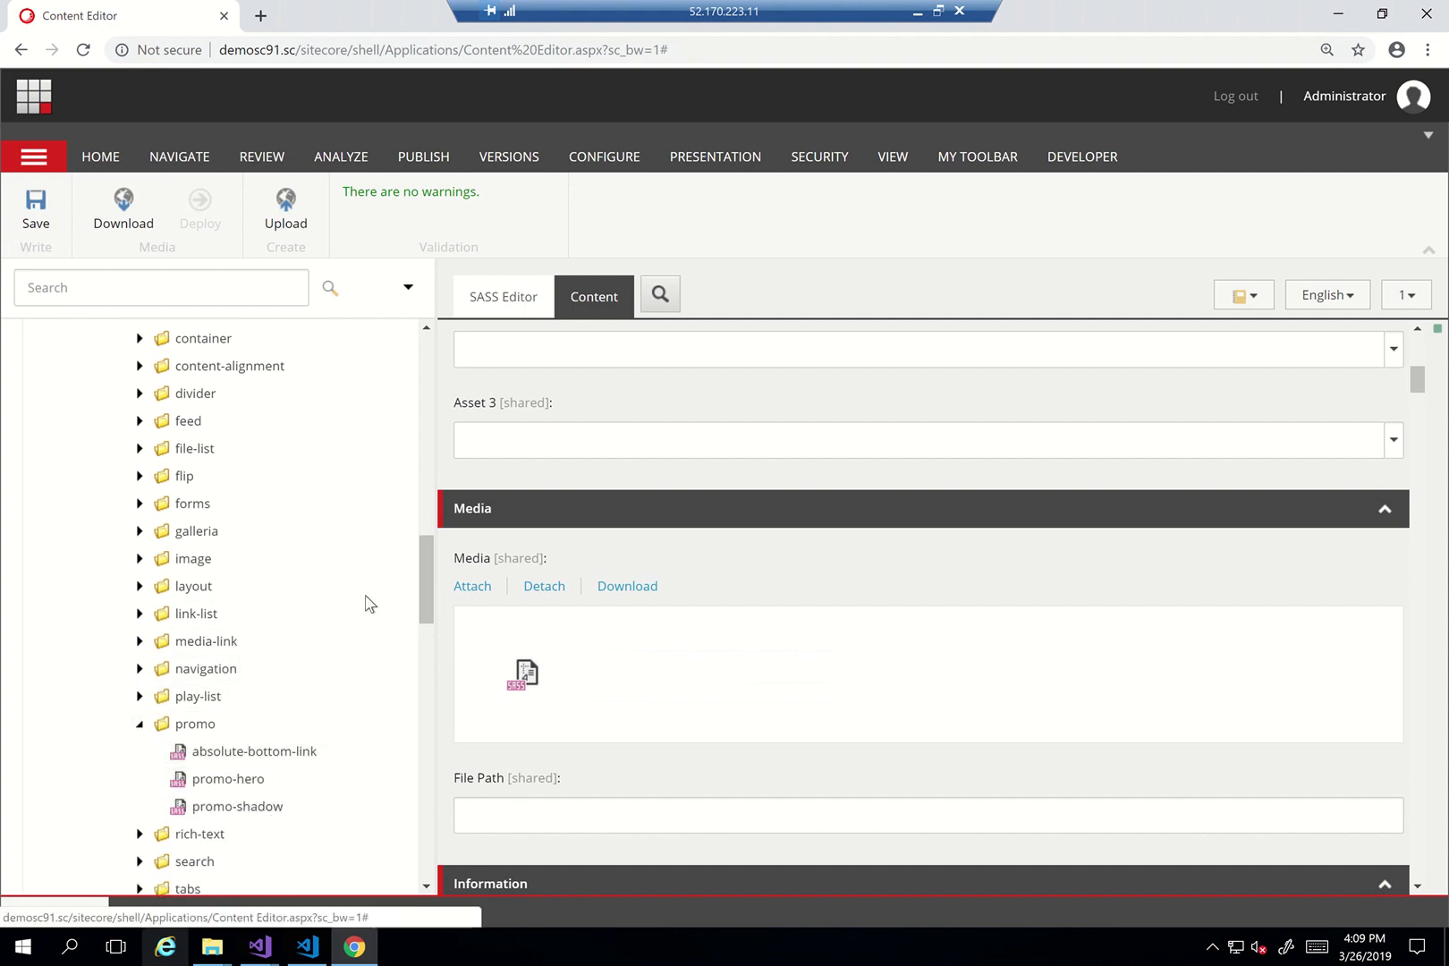
{"action": "scroll", "coordinate": [365, 603], "scroll_direction": "up", "scroll_amount": 5}
{"action": "scroll", "coordinate": [365, 604], "scroll_direction": "up", "scroll_amount": 5}
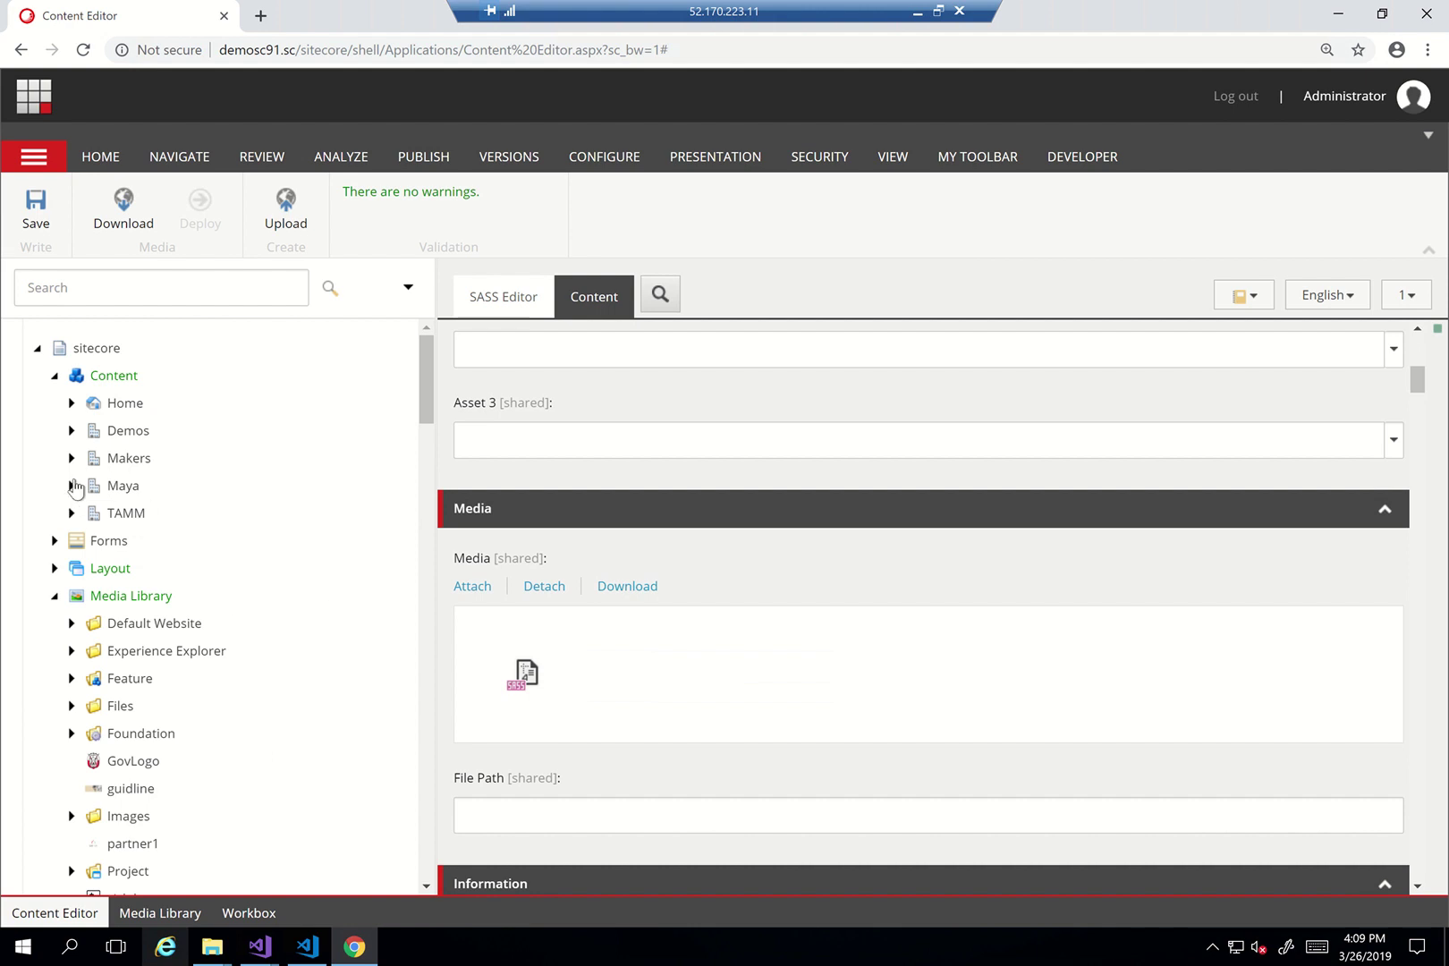
Inspect the layout details of the Demos > MainDemo Home page, then close them
{"action": "left_click", "coordinate": [71, 430]}
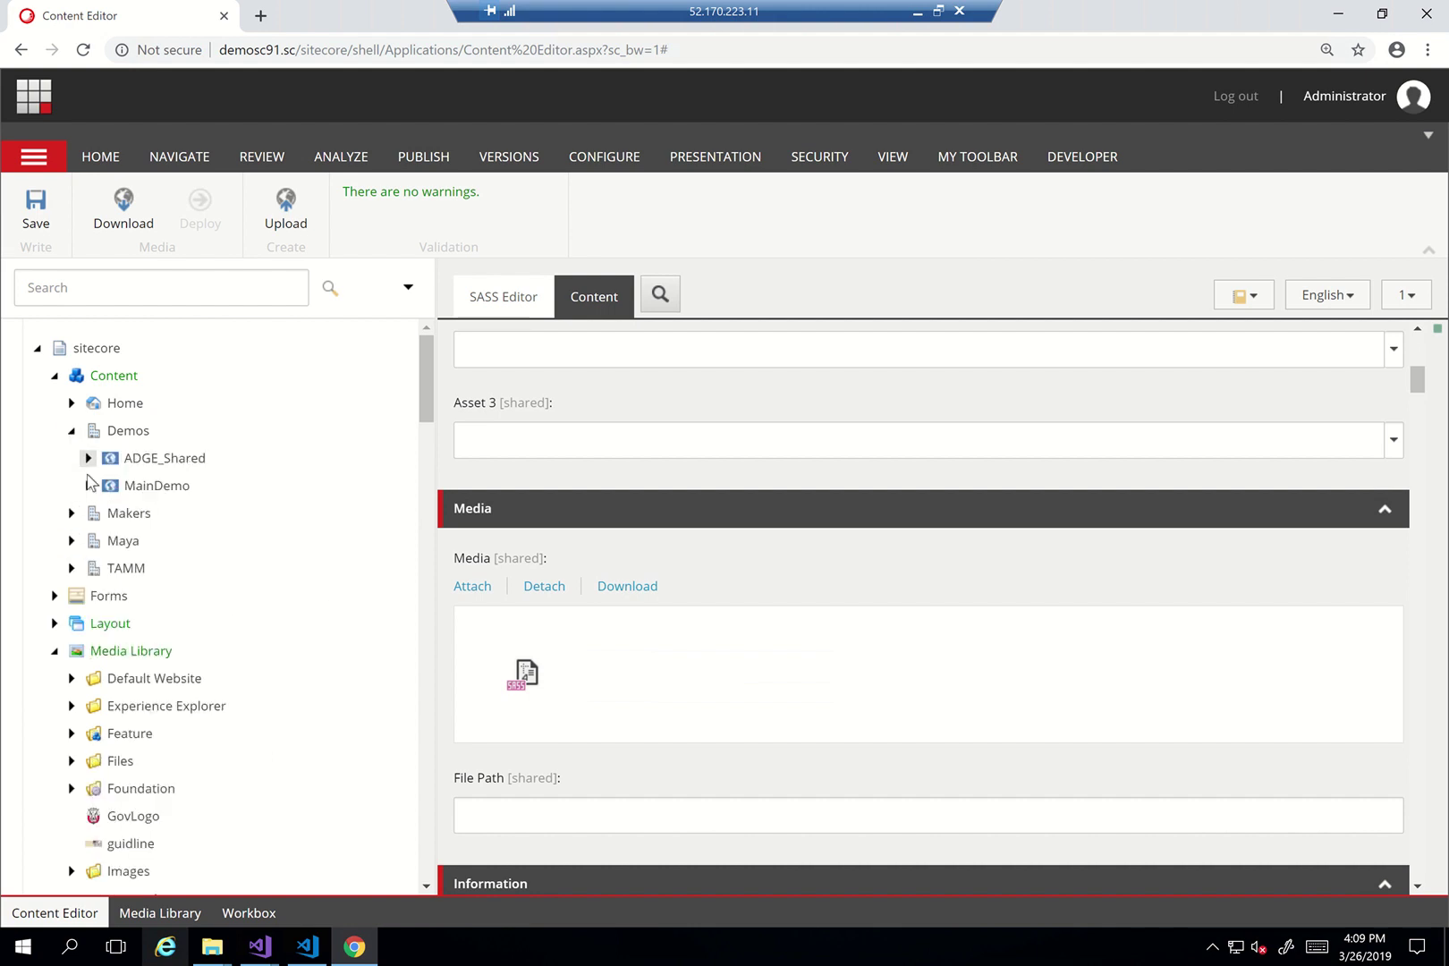
{"action": "left_click", "coordinate": [88, 486]}
{"action": "left_click", "coordinate": [156, 513]}
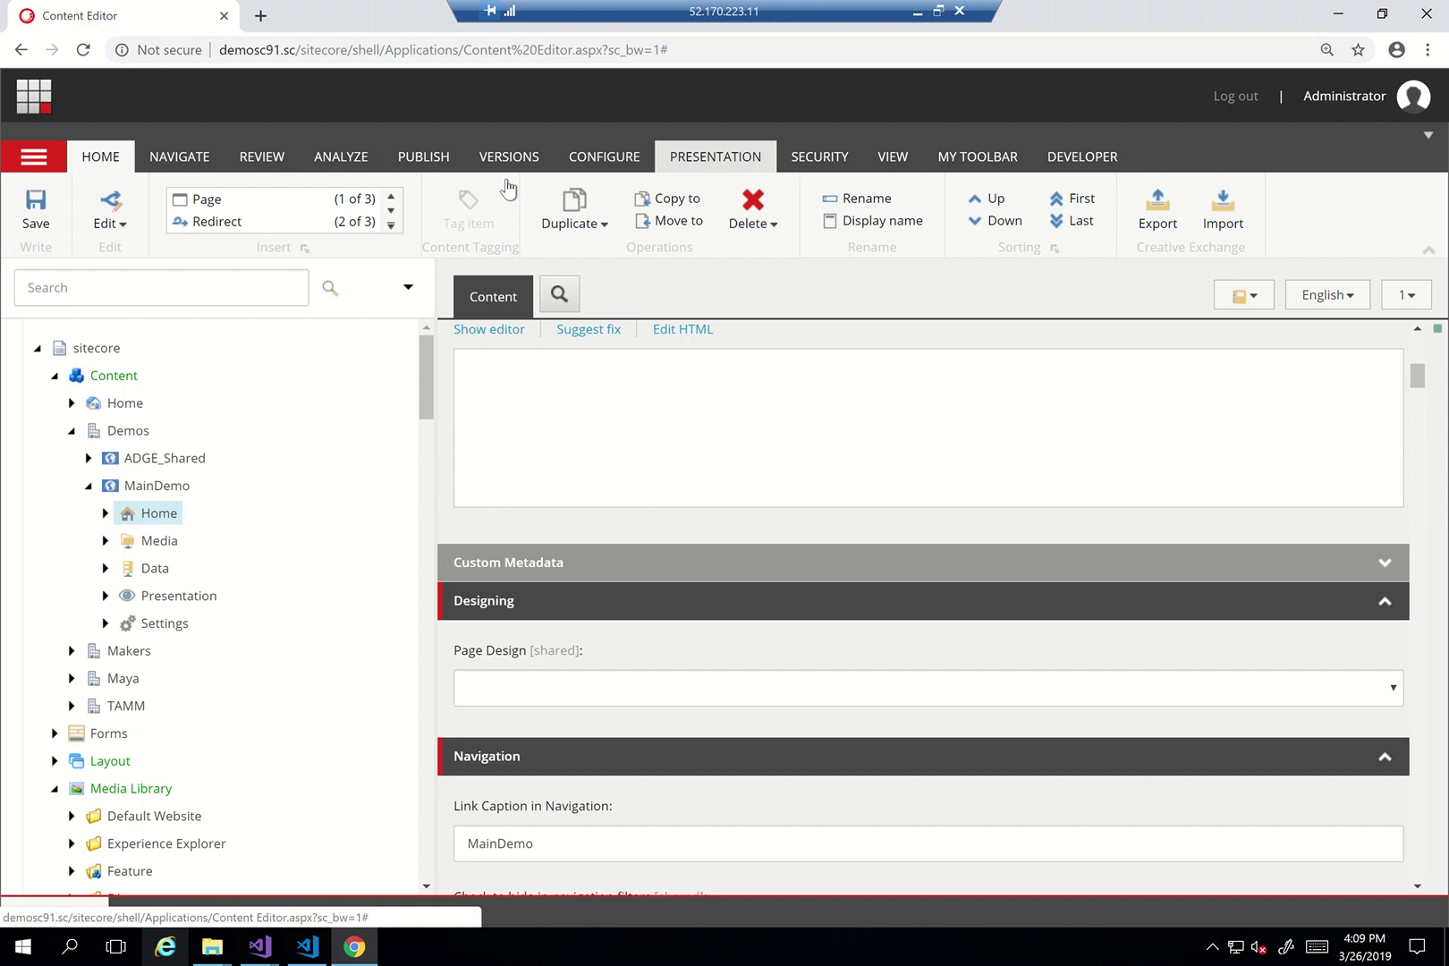
{"action": "left_click", "coordinate": [707, 159]}
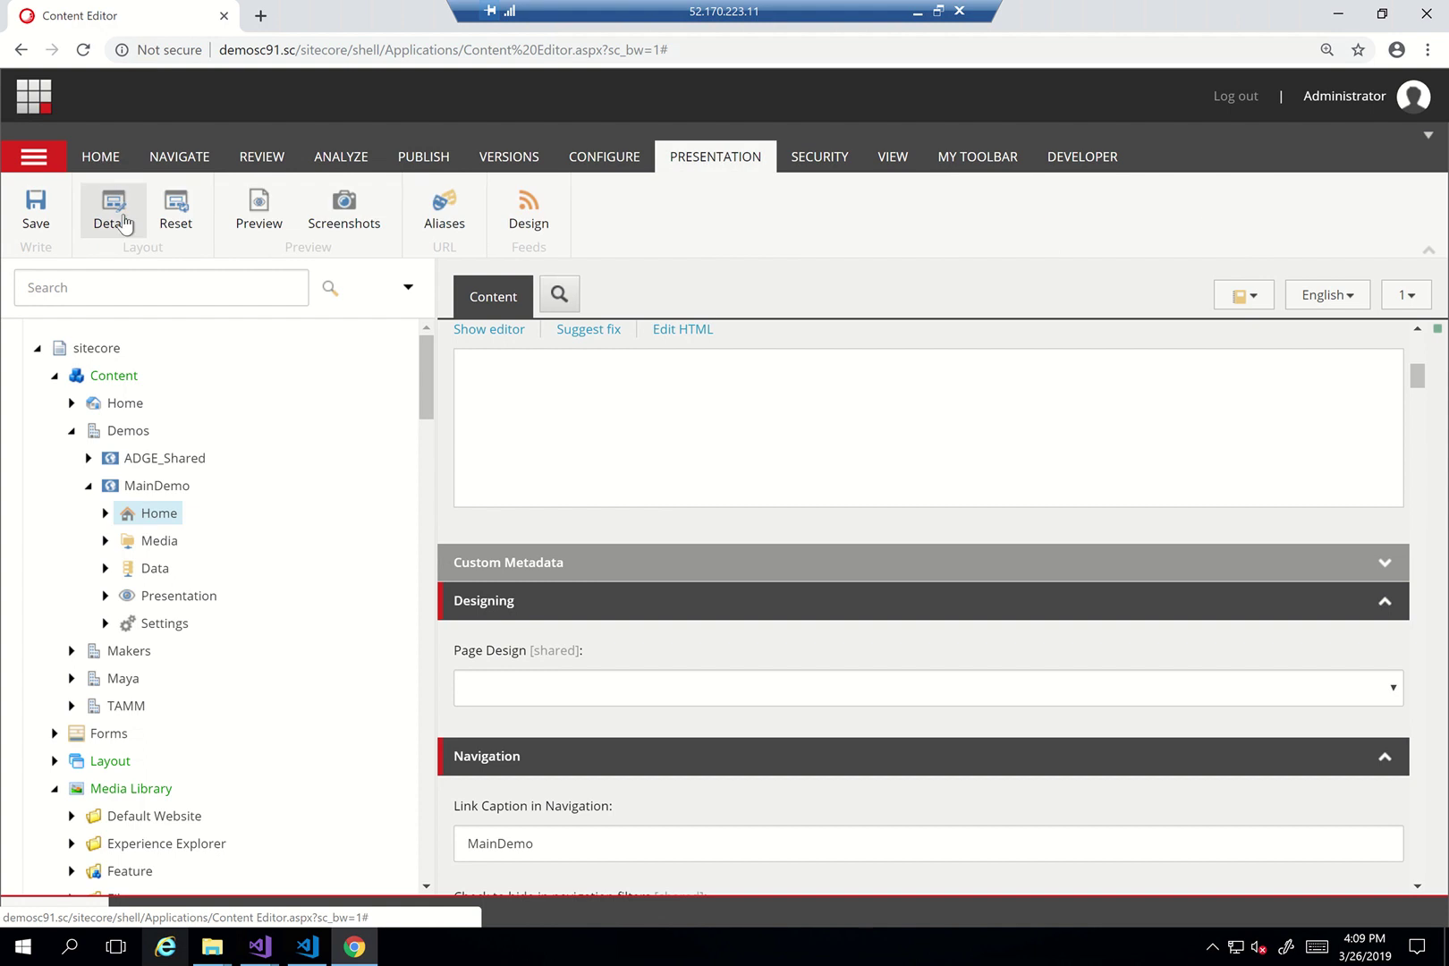
{"action": "left_click", "coordinate": [125, 222]}
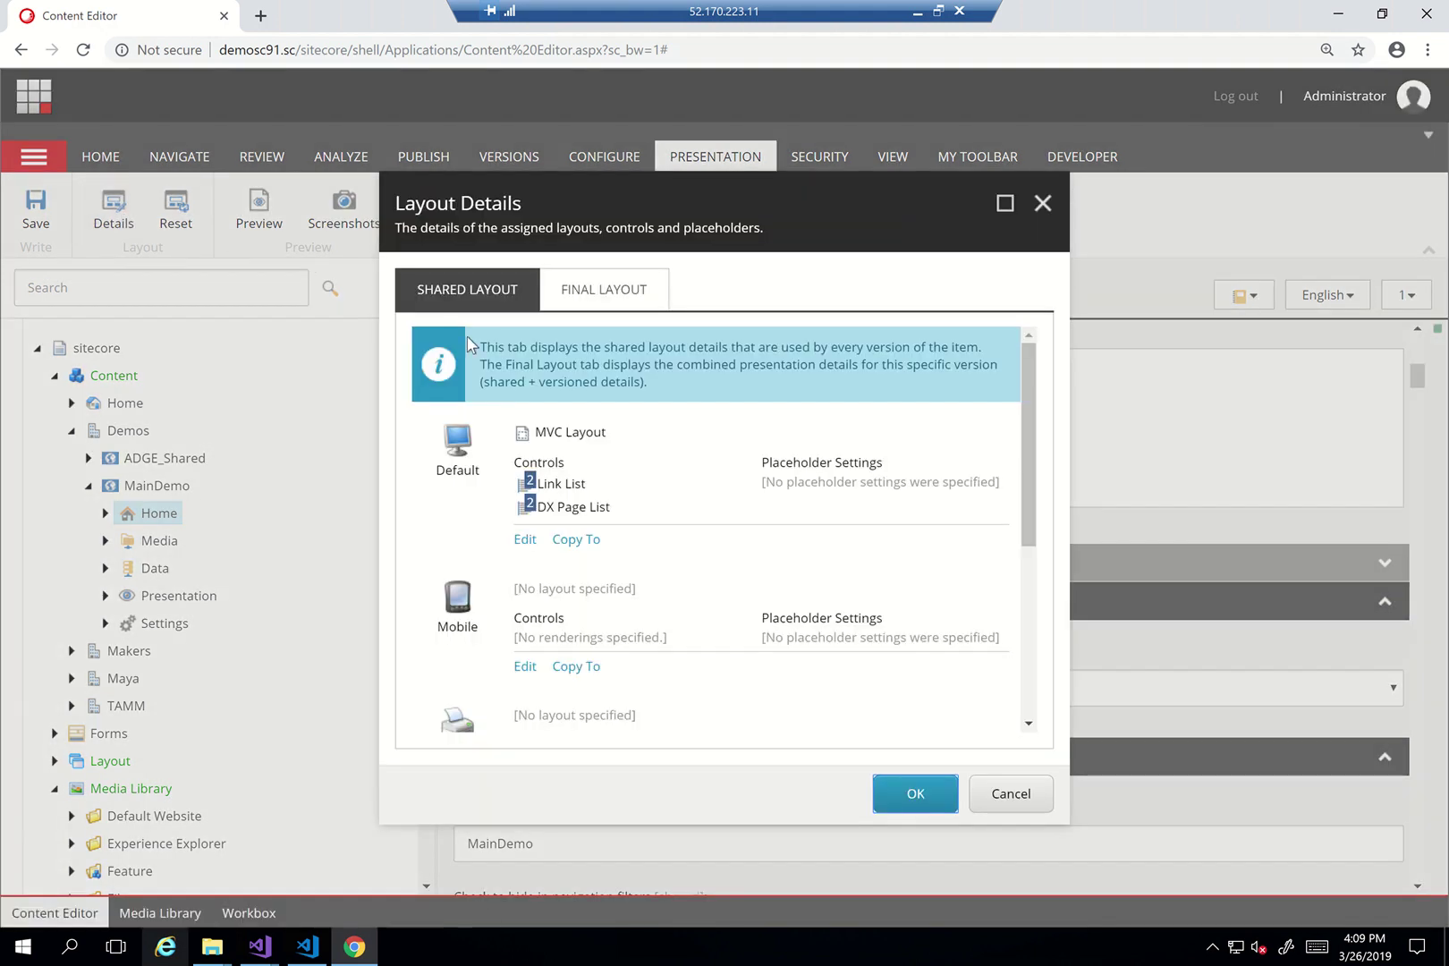
{"action": "left_click", "coordinate": [1043, 203]}
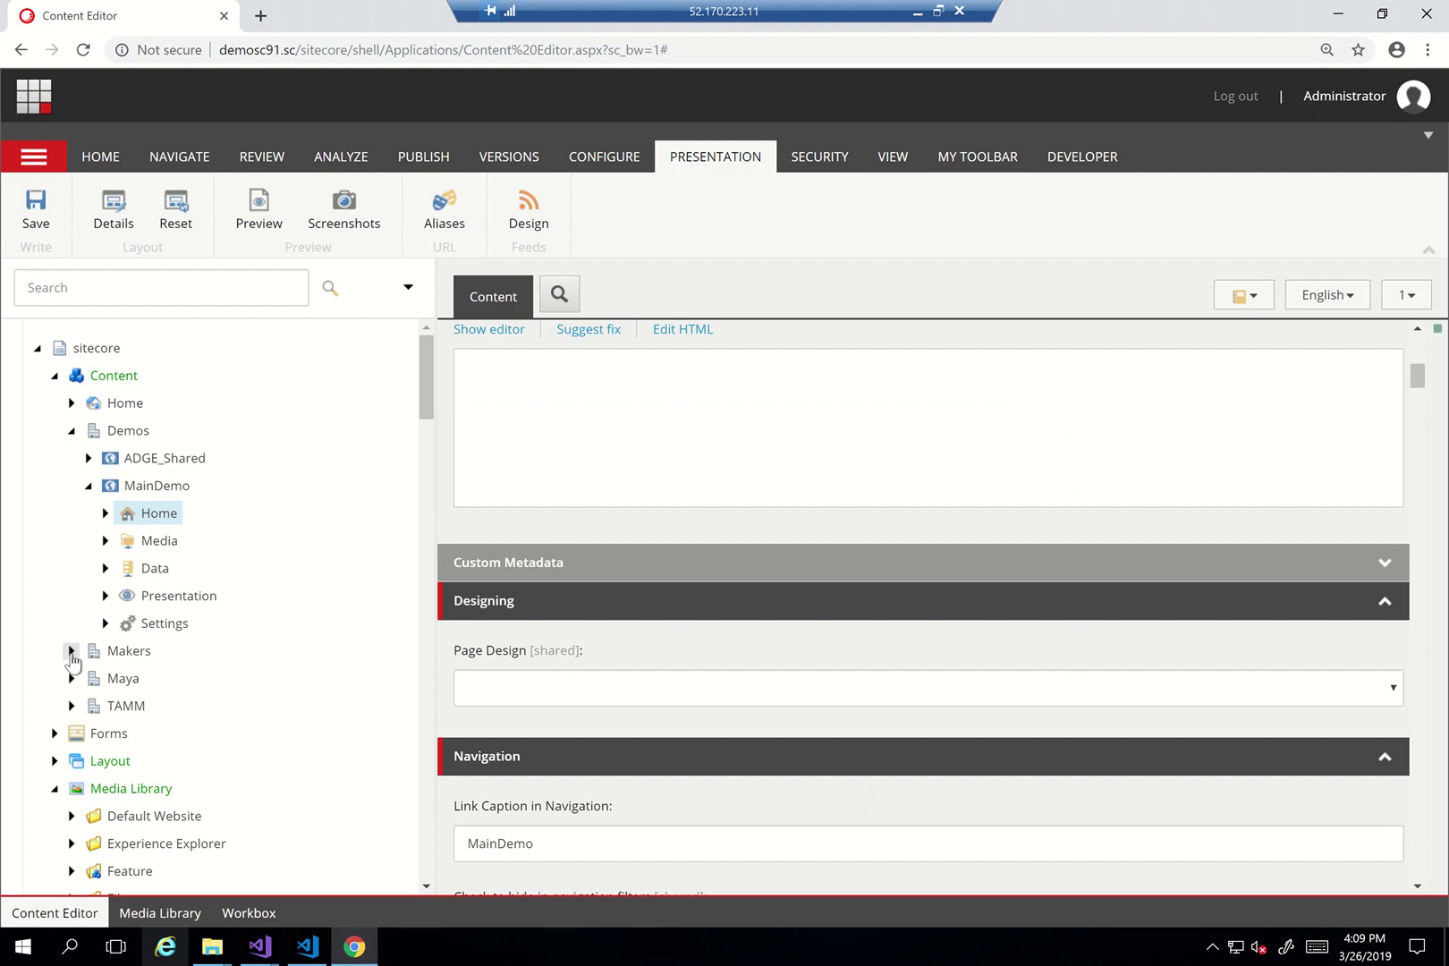
Open the Home item of Maya's New site
{"action": "left_click", "coordinate": [72, 678]}
{"action": "left_click", "coordinate": [88, 733]}
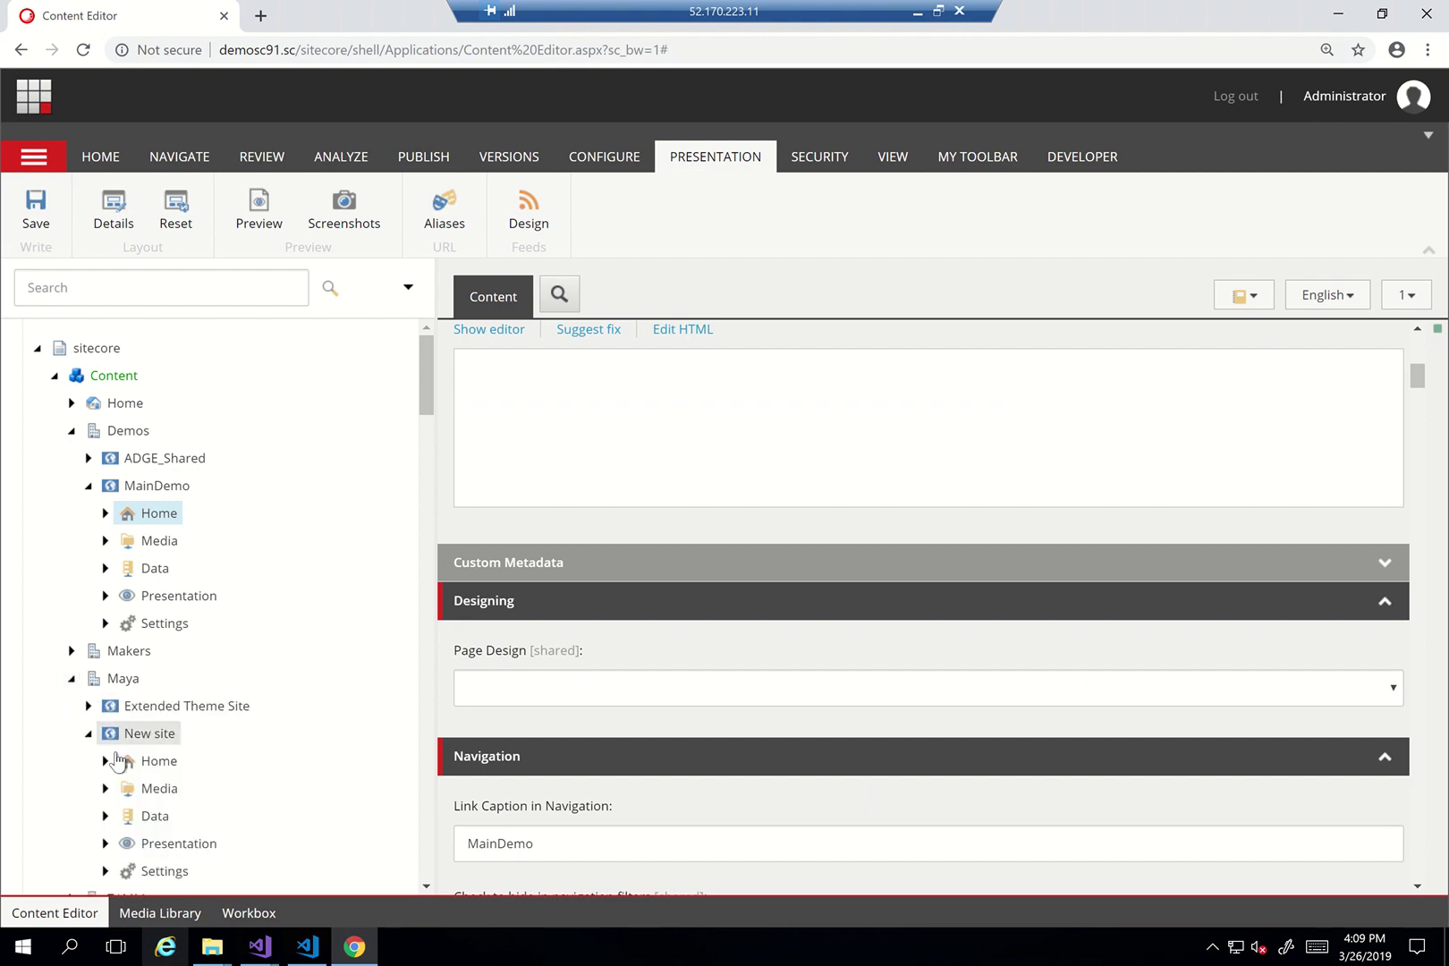
{"action": "left_click", "coordinate": [128, 764]}
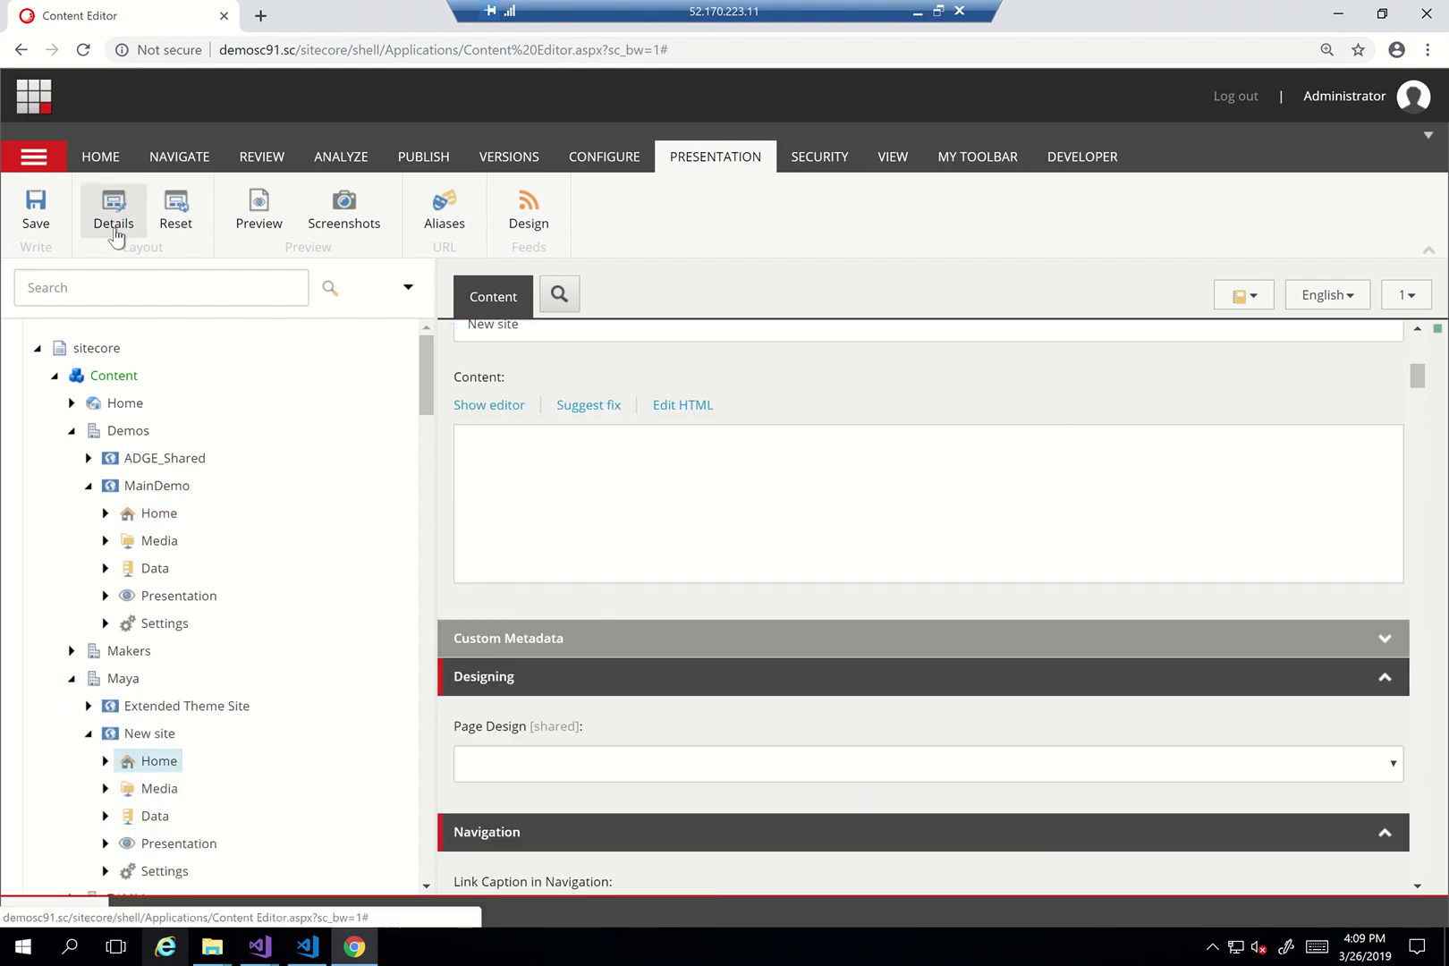
In New site Home's layout details, edit the Default device's controls and start adding a rendering
{"action": "left_click", "coordinate": [114, 233]}
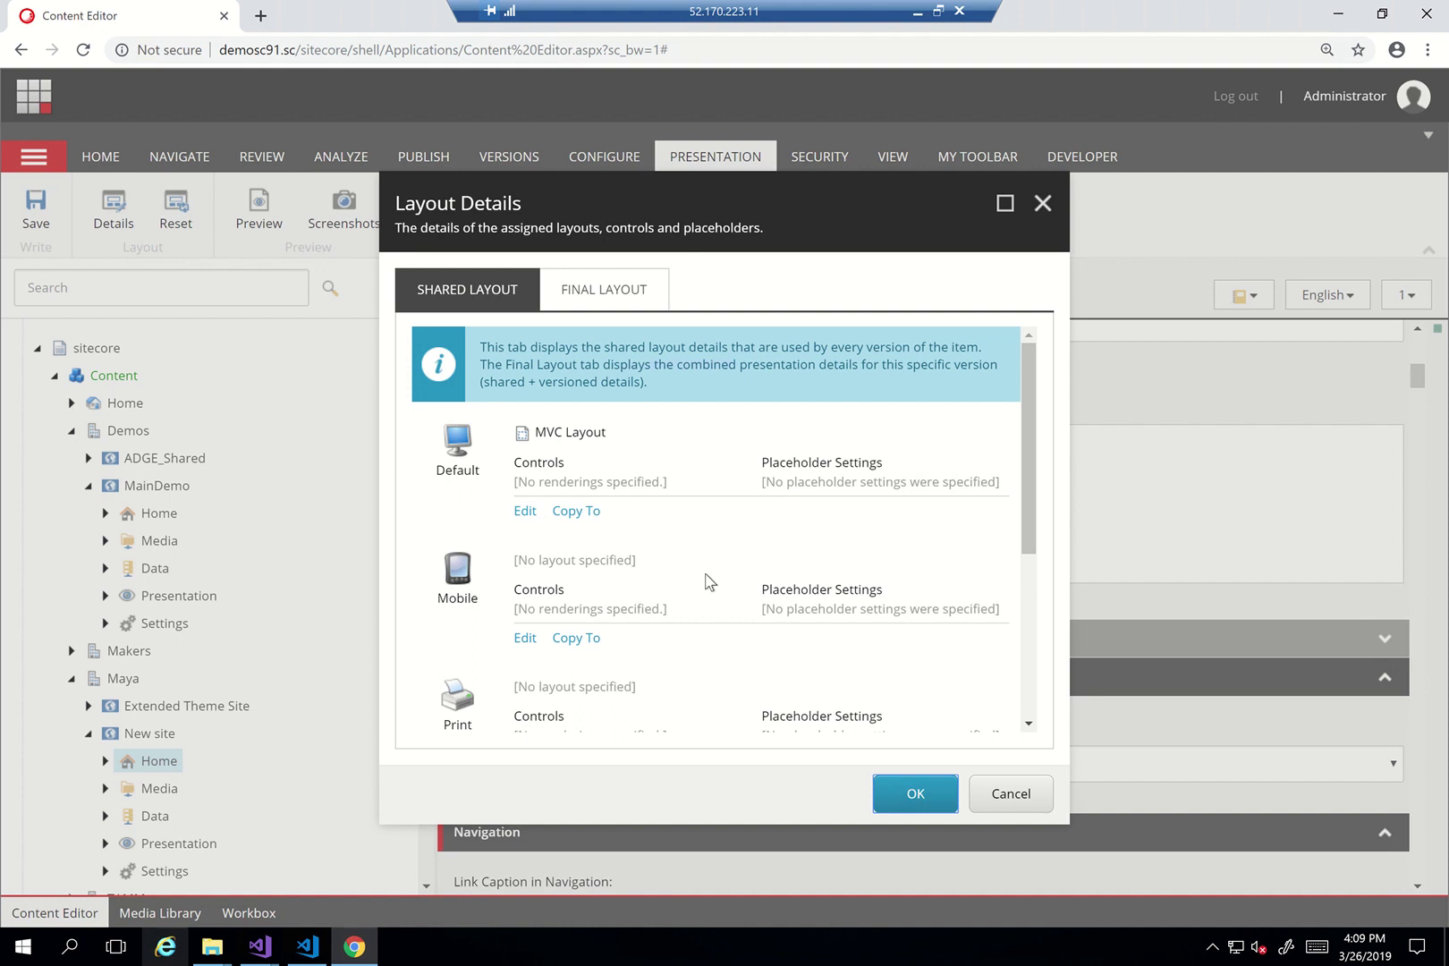
{"action": "left_click", "coordinate": [1010, 795]}
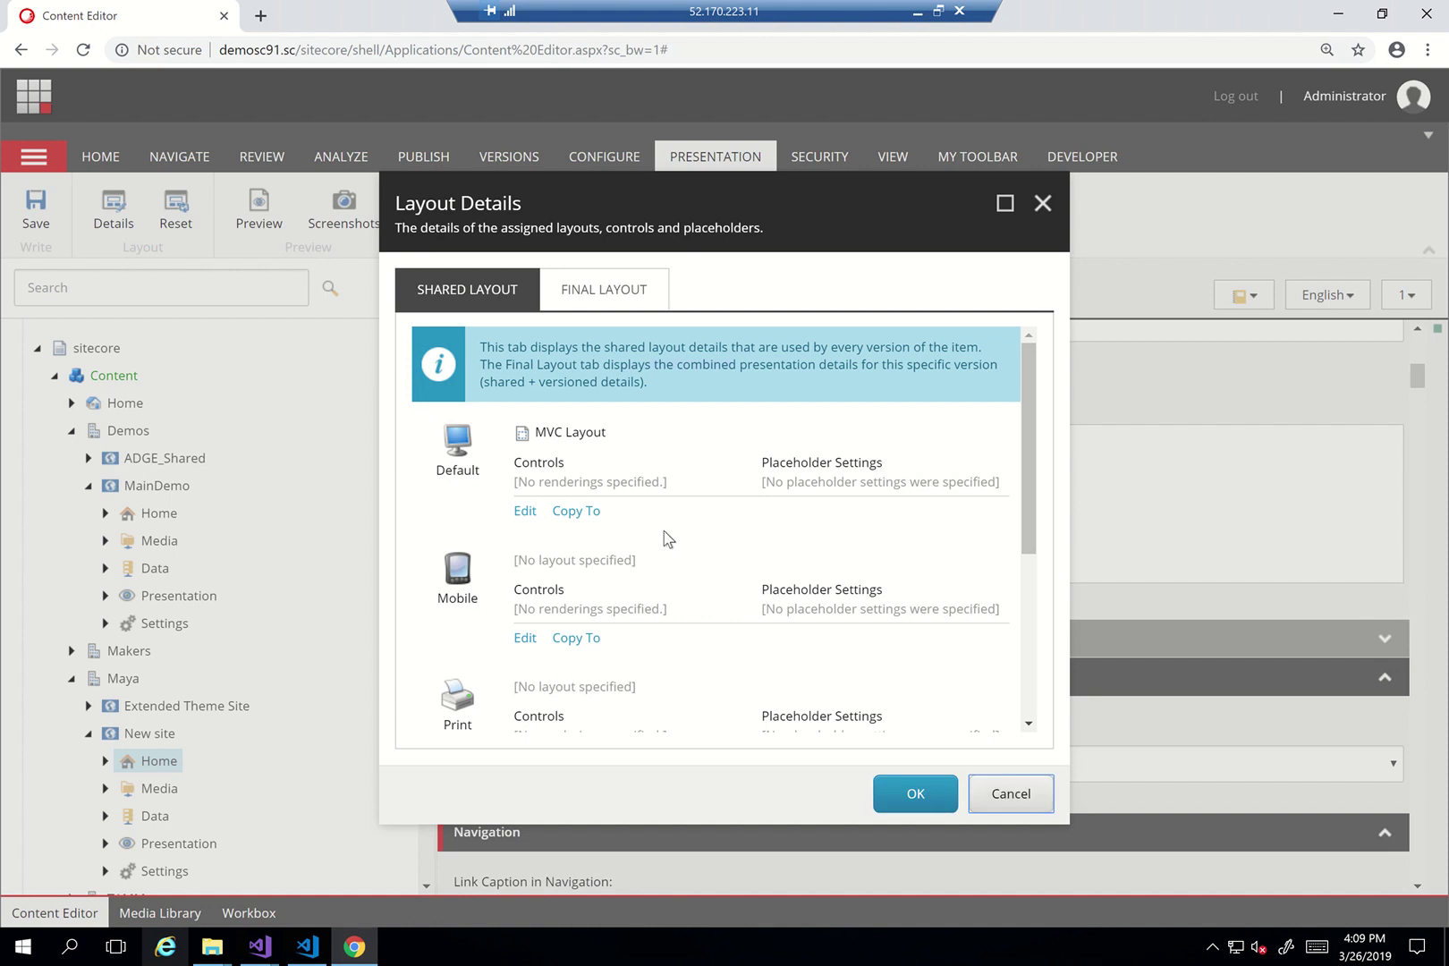
{"action": "left_click", "coordinate": [525, 516]}
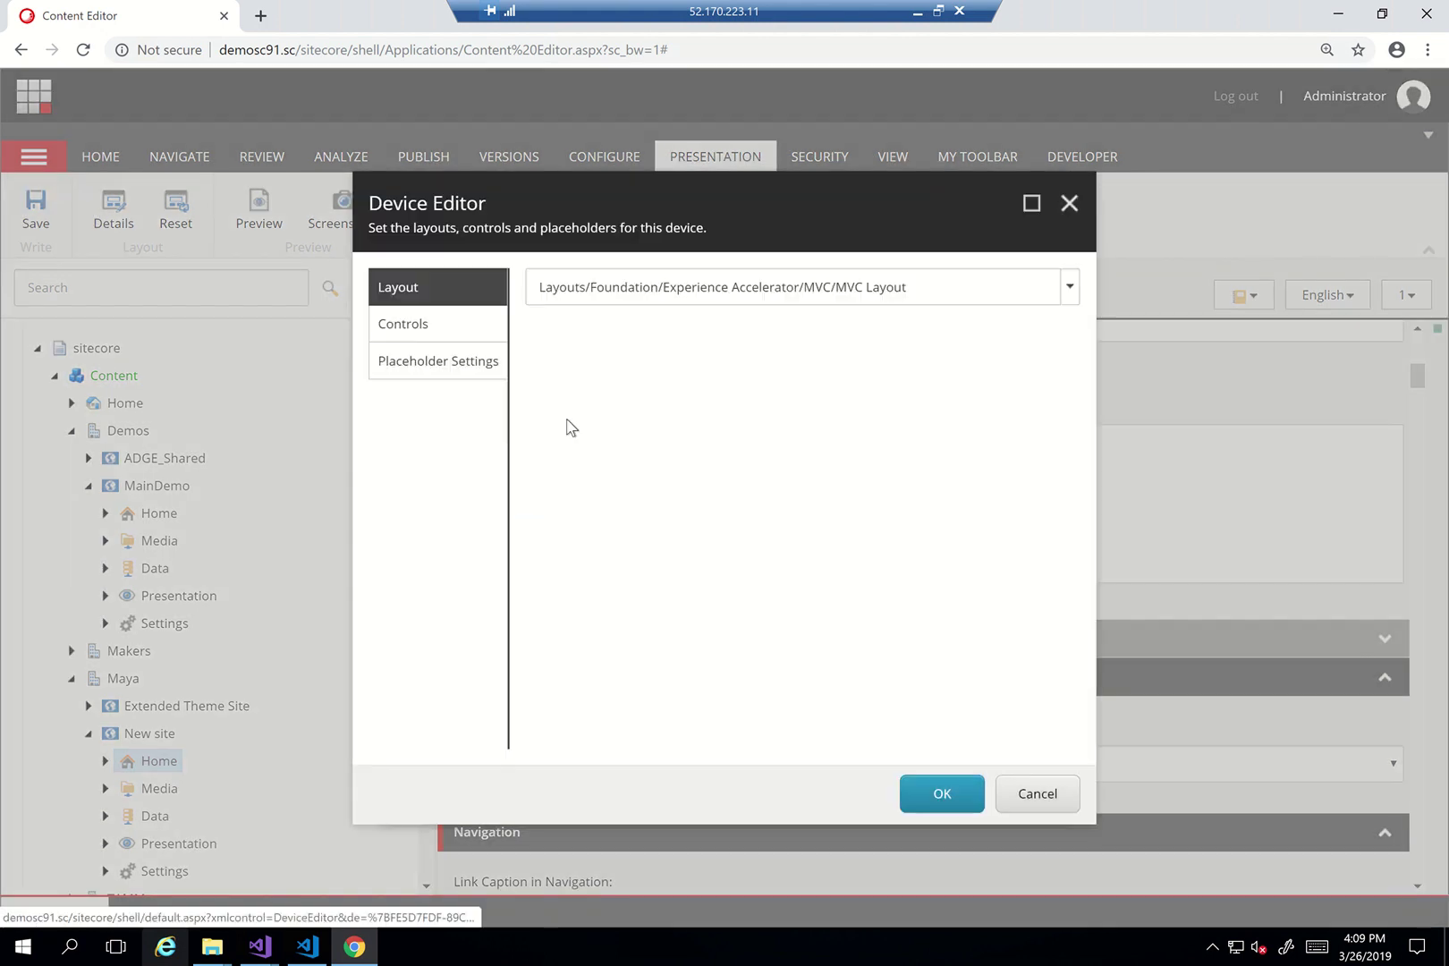
{"action": "left_click", "coordinate": [433, 331]}
{"action": "left_click", "coordinate": [1011, 288]}
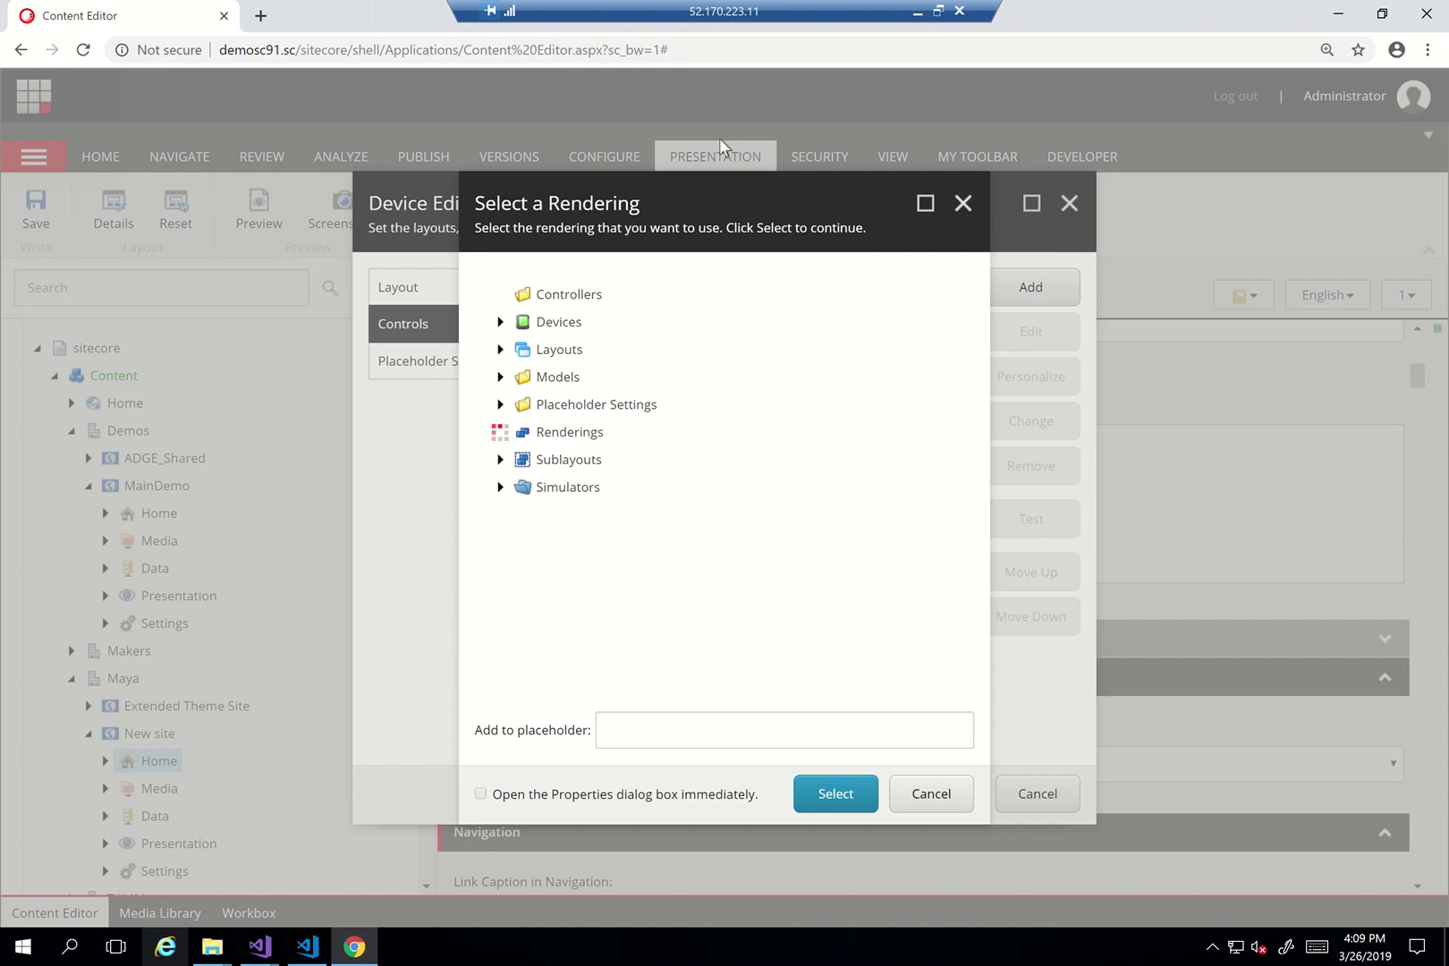
Add the Promo rendering and review its styling options in Control Properties
{"action": "left_click", "coordinate": [605, 40]}
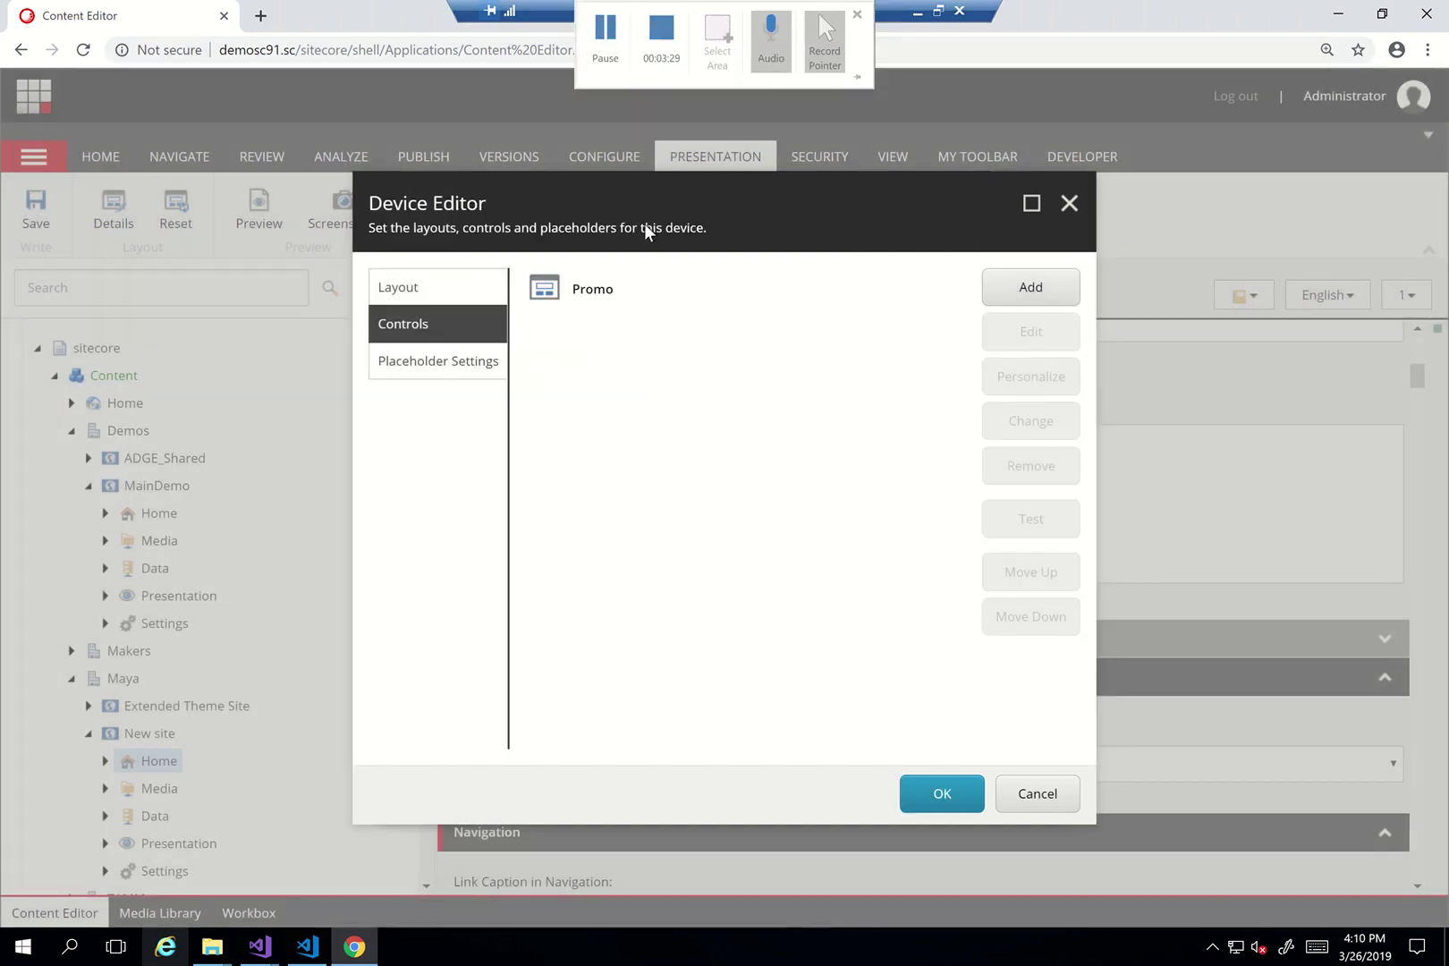
{"action": "left_click", "coordinate": [584, 301]}
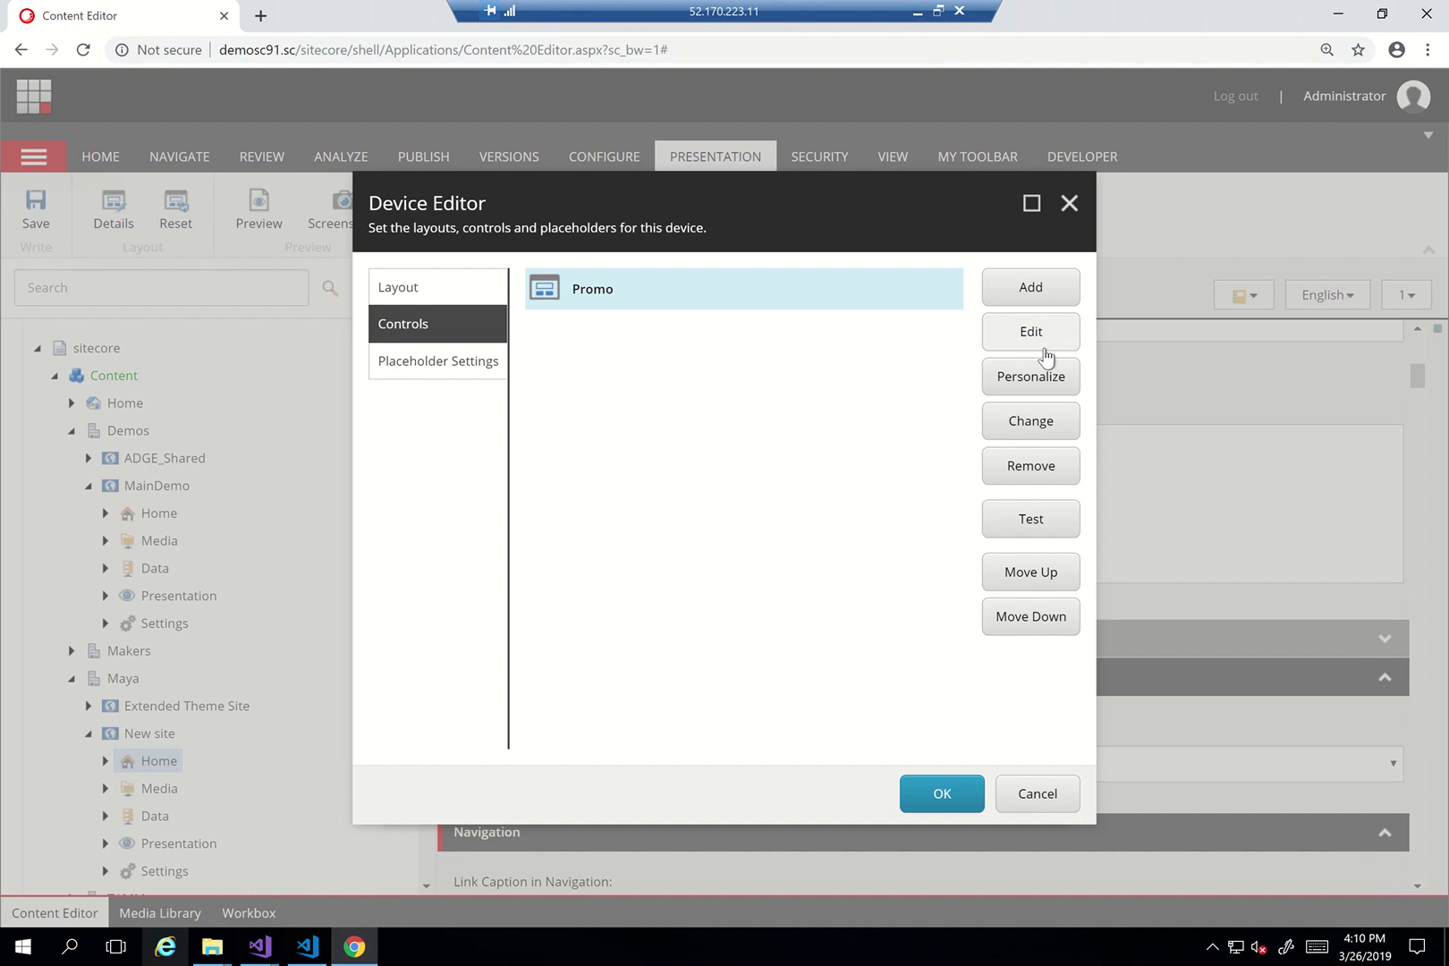
{"action": "left_click", "coordinate": [1039, 347]}
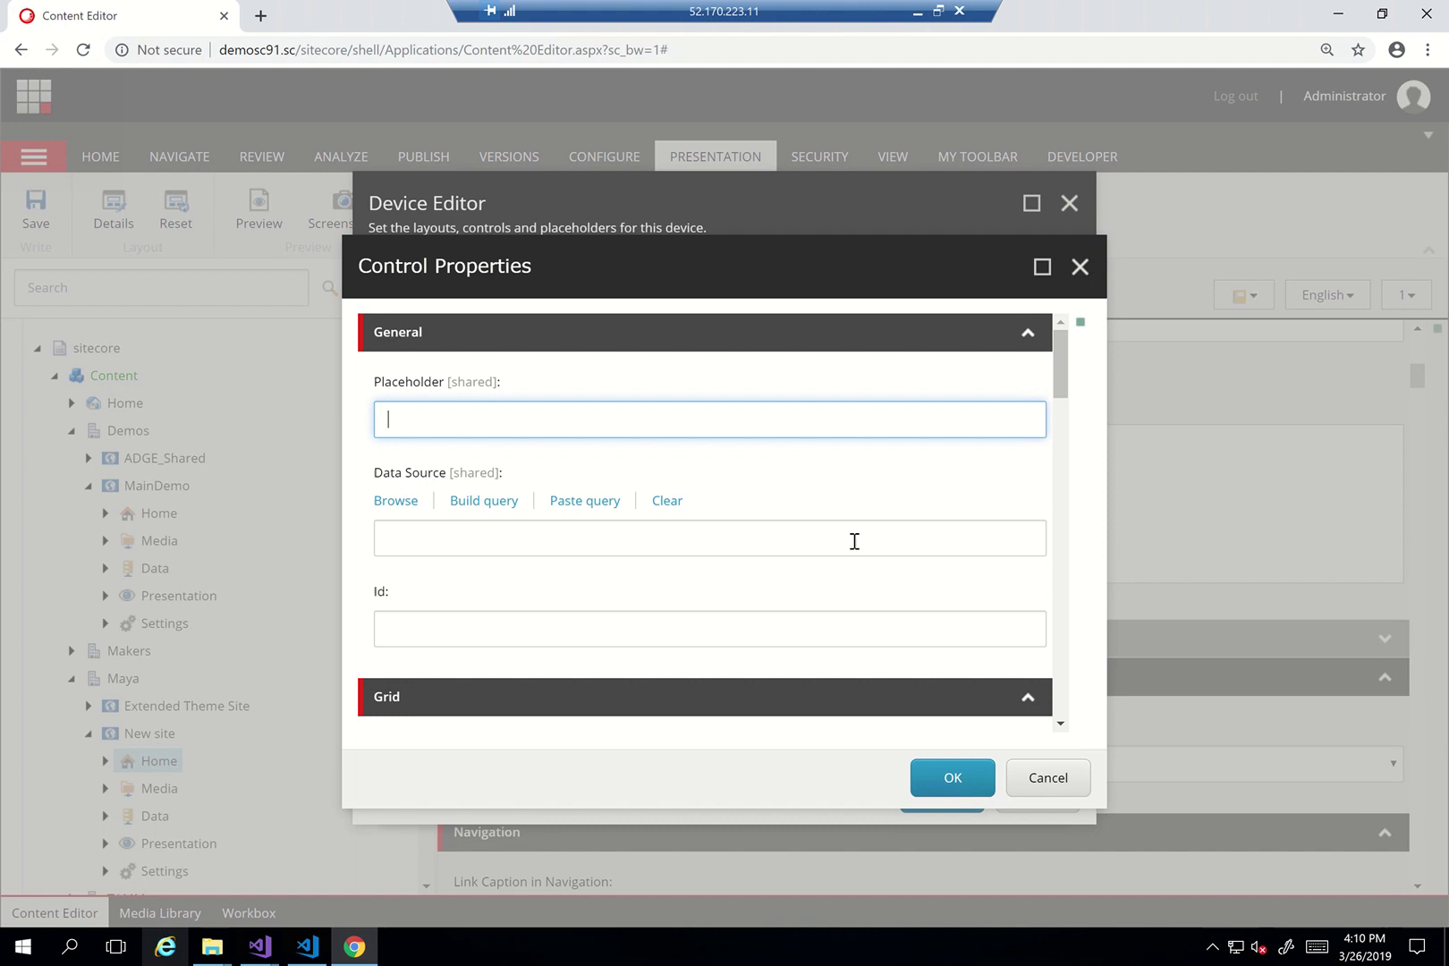
{"action": "scroll", "coordinate": [854, 541], "scroll_direction": "down", "scroll_amount": 5}
{"action": "scroll", "coordinate": [854, 549], "scroll_direction": "down", "scroll_amount": 10}
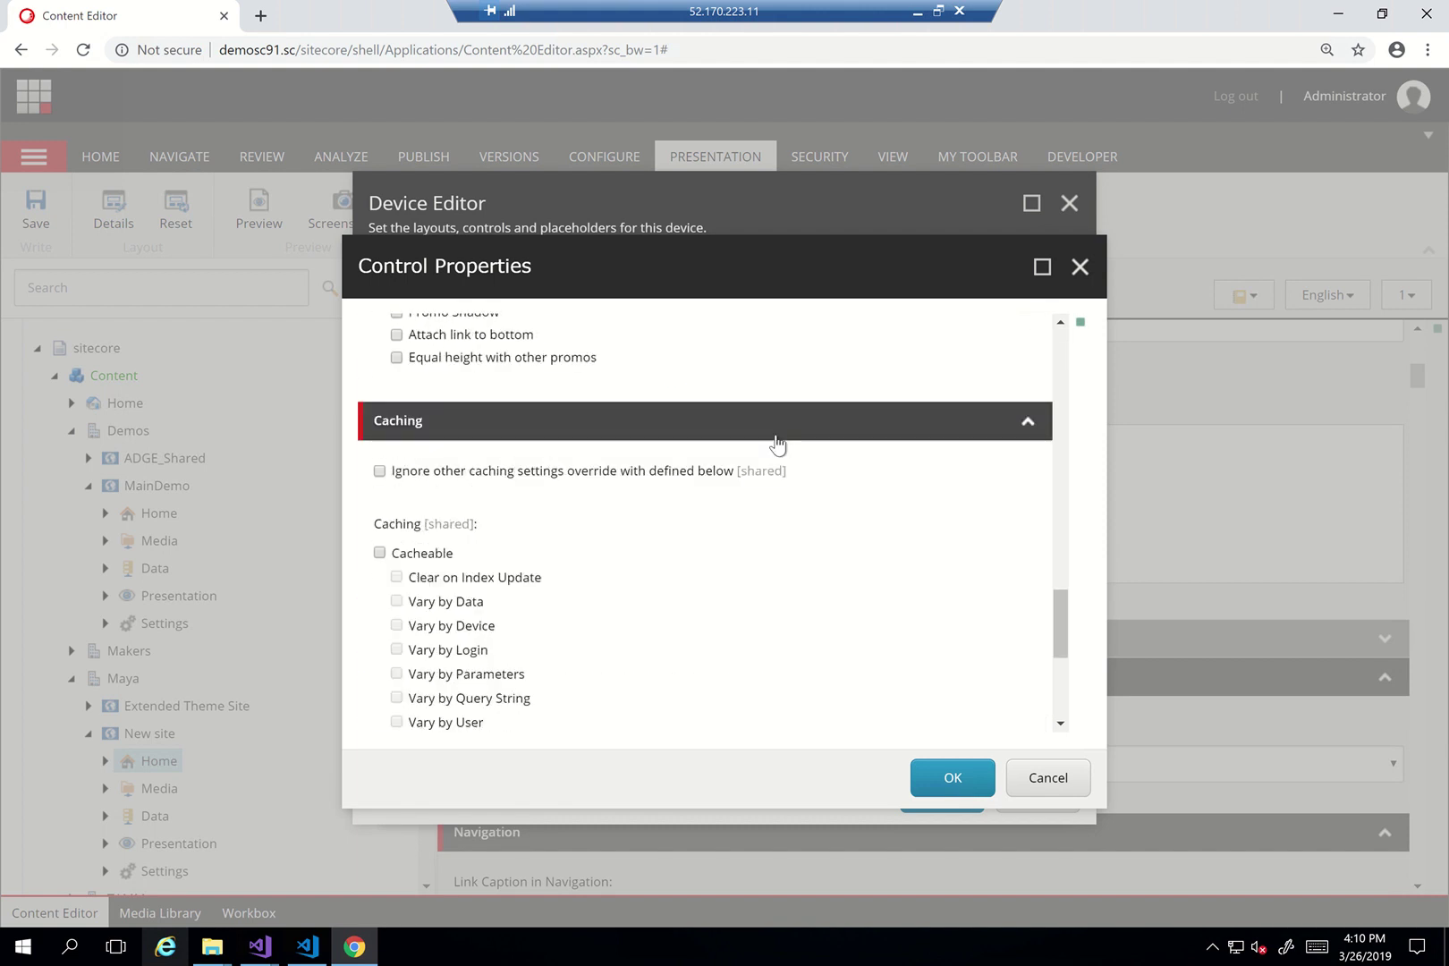
{"action": "scroll", "coordinate": [557, 420], "scroll_direction": "up", "scroll_amount": 2}
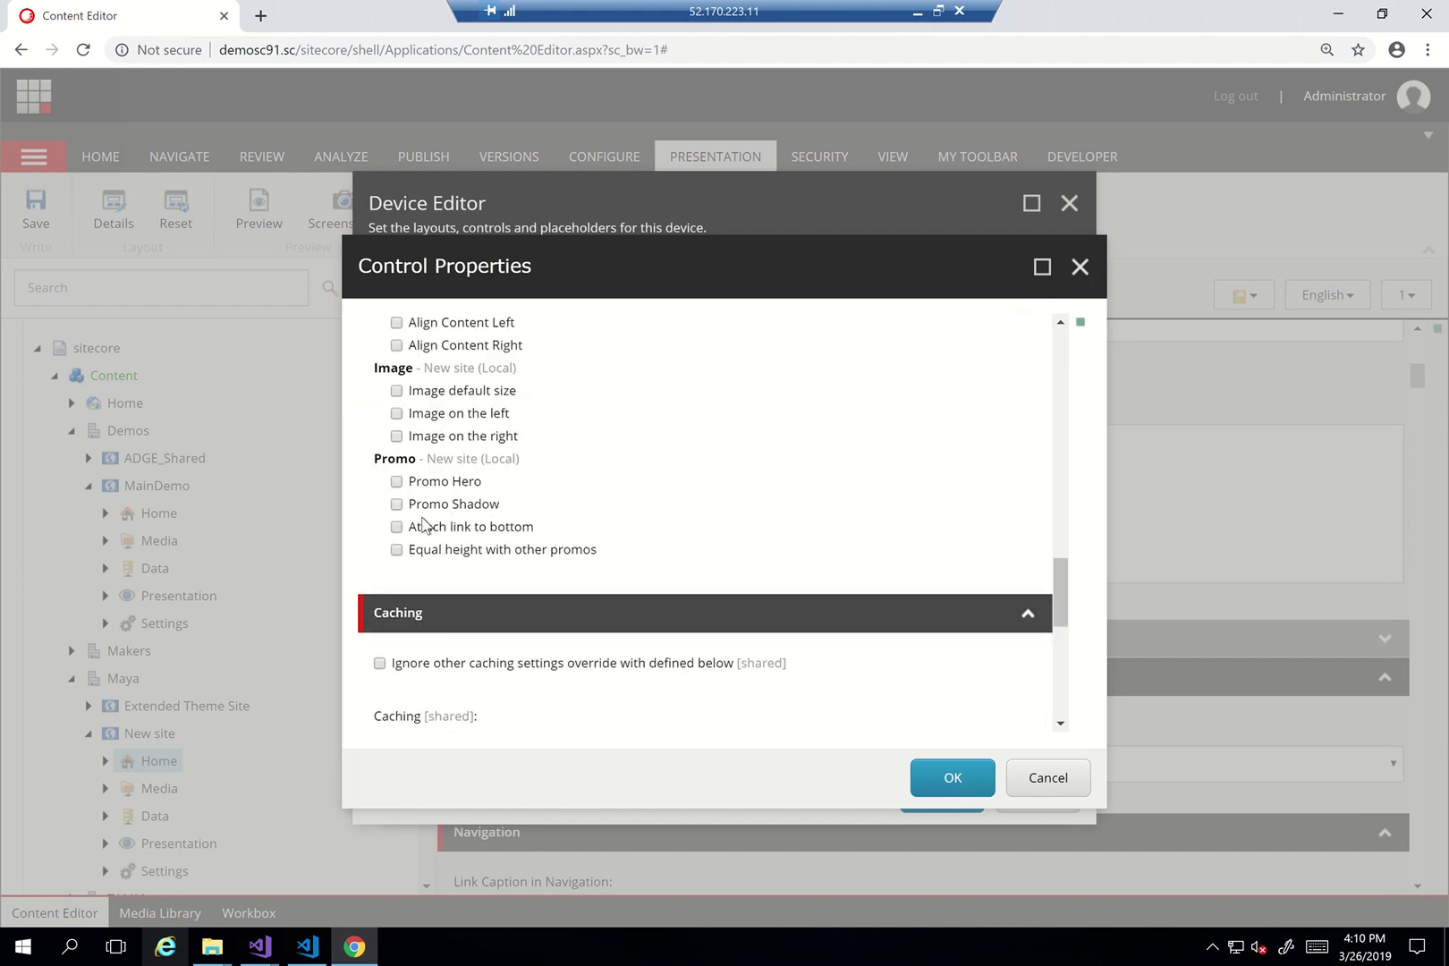
Cancel Control Properties, the Device Editor and Layout Details without saving the change
{"action": "left_click", "coordinate": [1060, 784]}
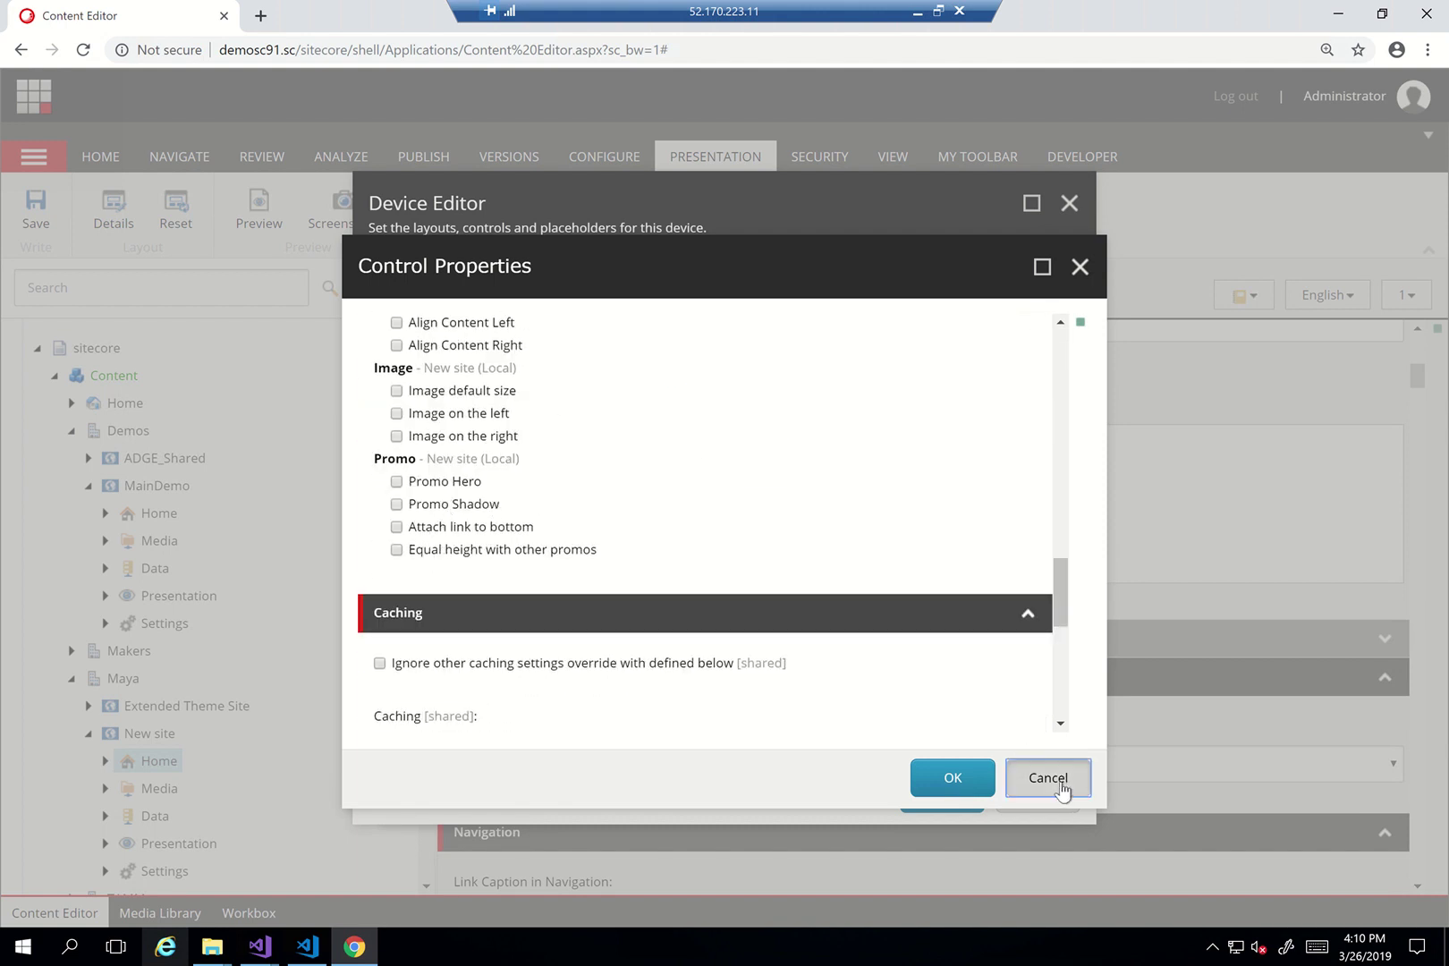
{"action": "left_click", "coordinate": [1053, 797]}
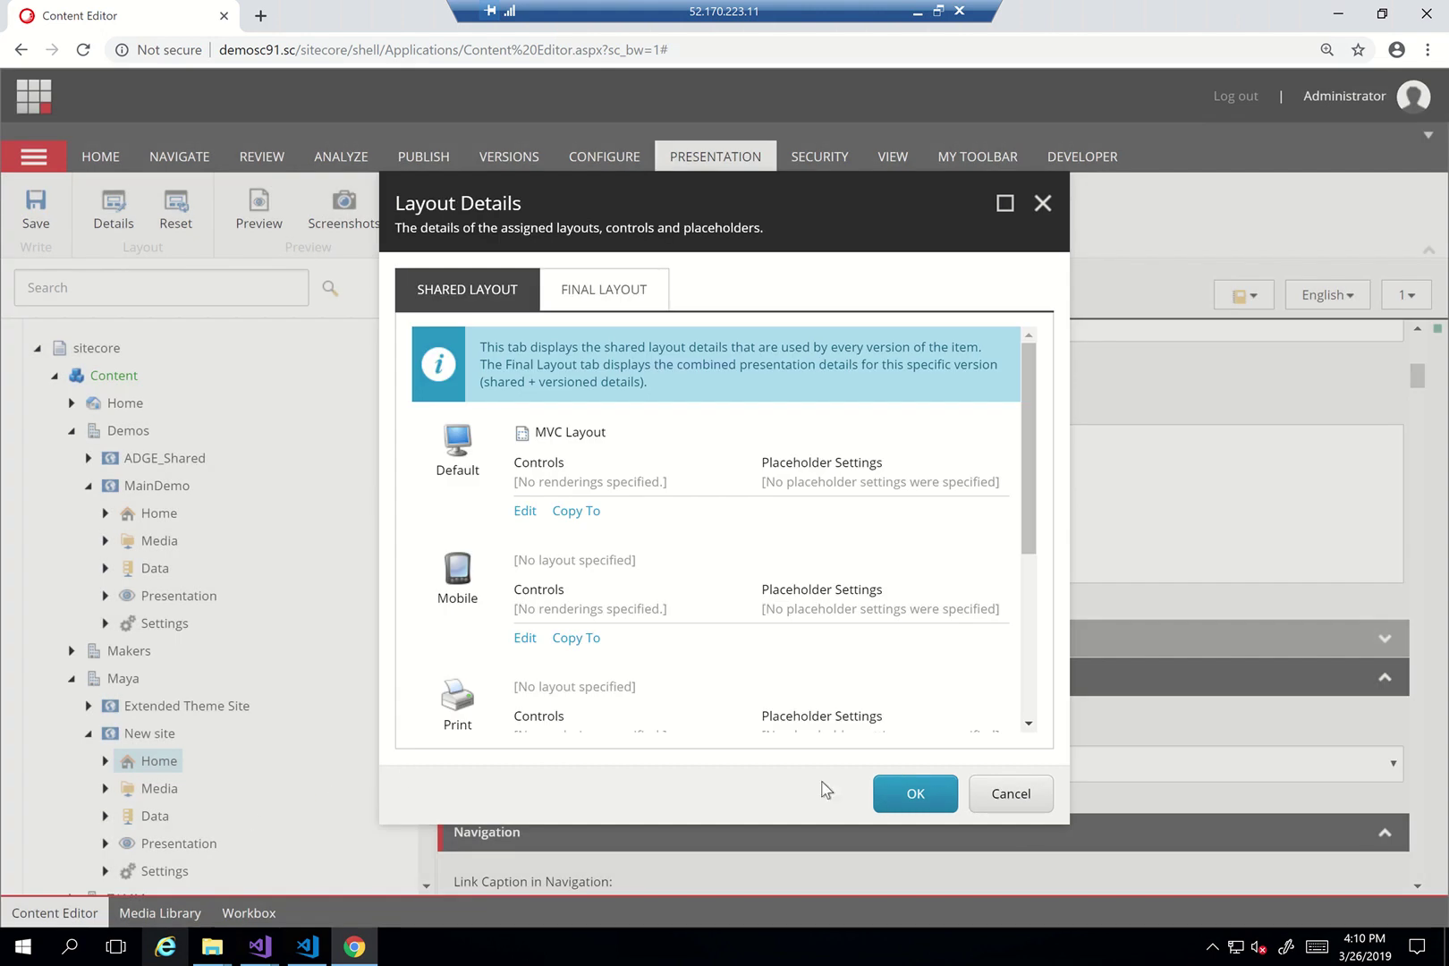
{"action": "left_click", "coordinate": [980, 803]}
Look at the _fontSizes and component-feed SASS items and their fields
{"action": "scroll", "coordinate": [214, 796], "scroll_direction": "down", "scroll_amount": 10}
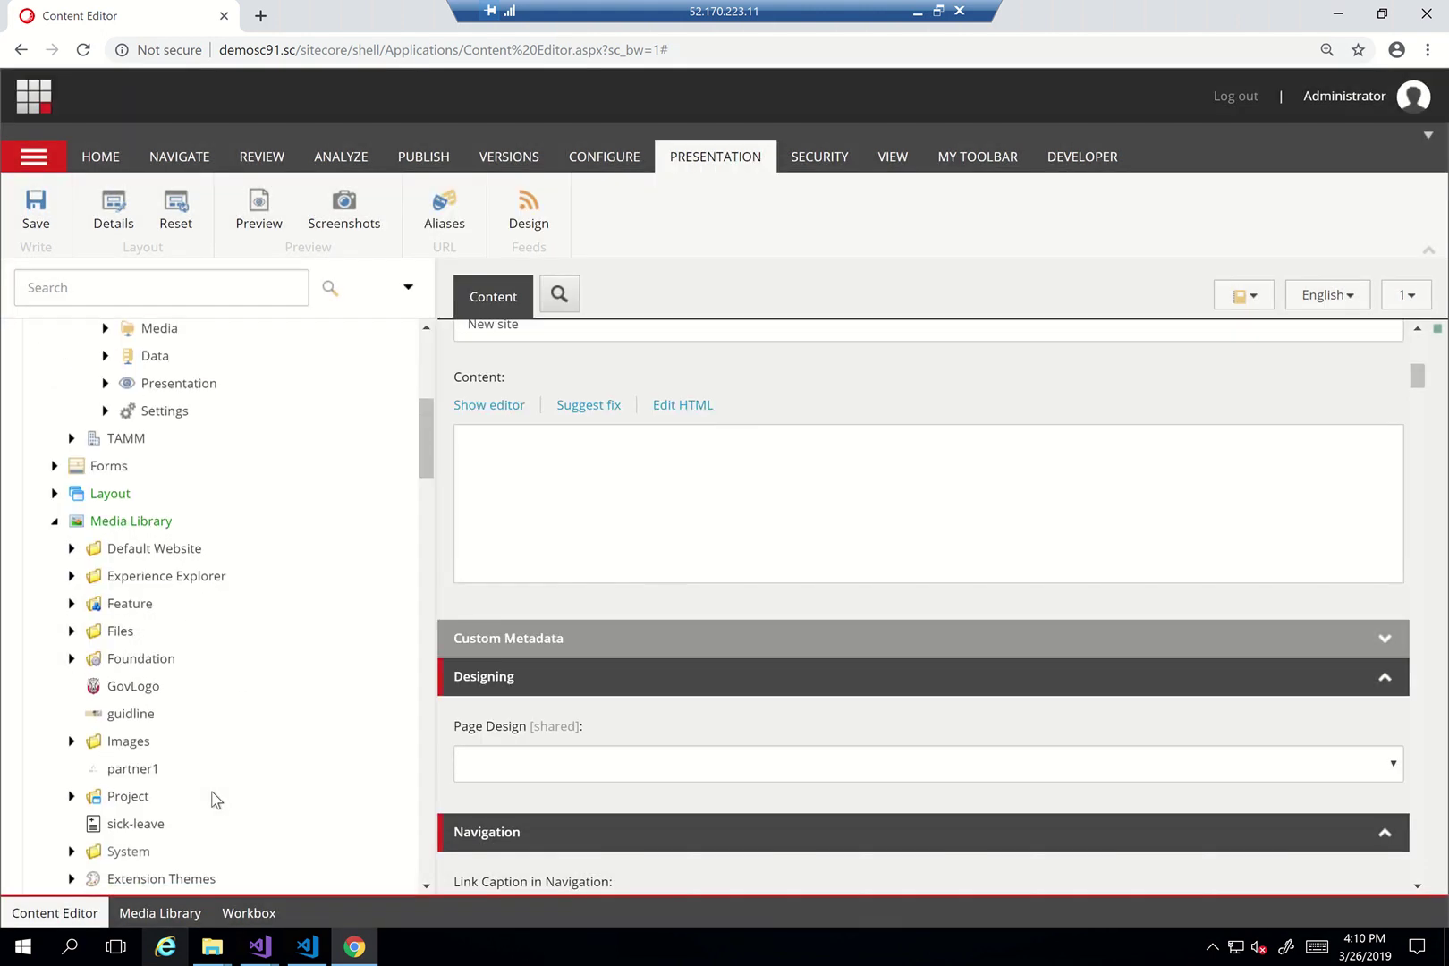
{"action": "left_click", "coordinate": [213, 802]}
{"action": "scroll", "coordinate": [231, 754], "scroll_direction": "down", "scroll_amount": 10}
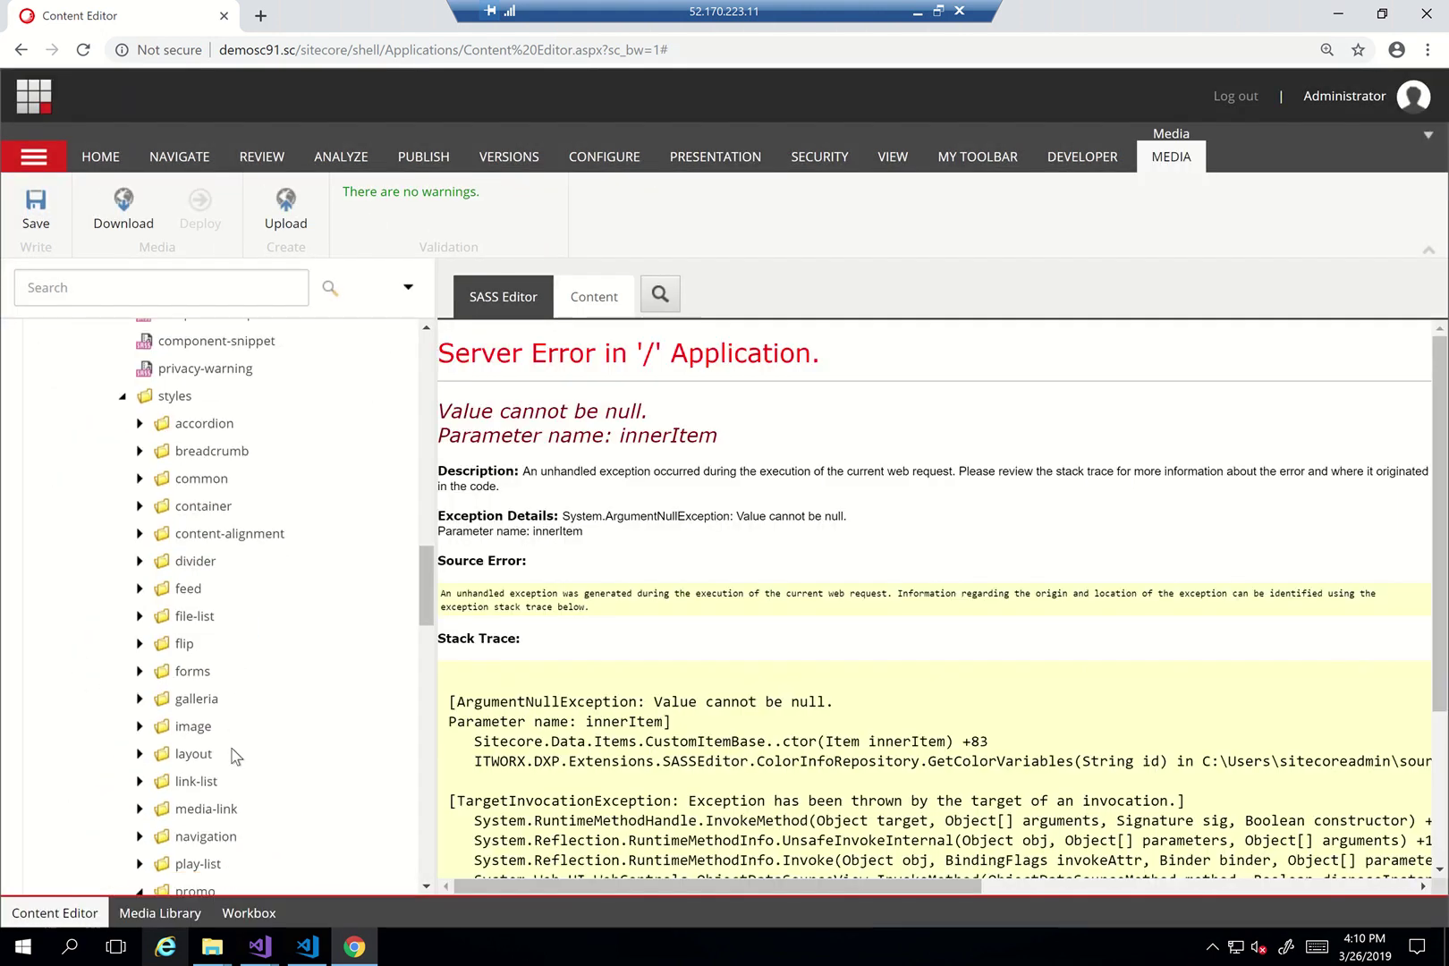
{"action": "scroll", "coordinate": [231, 754], "scroll_direction": "down", "scroll_amount": 3}
{"action": "left_click", "coordinate": [192, 687]}
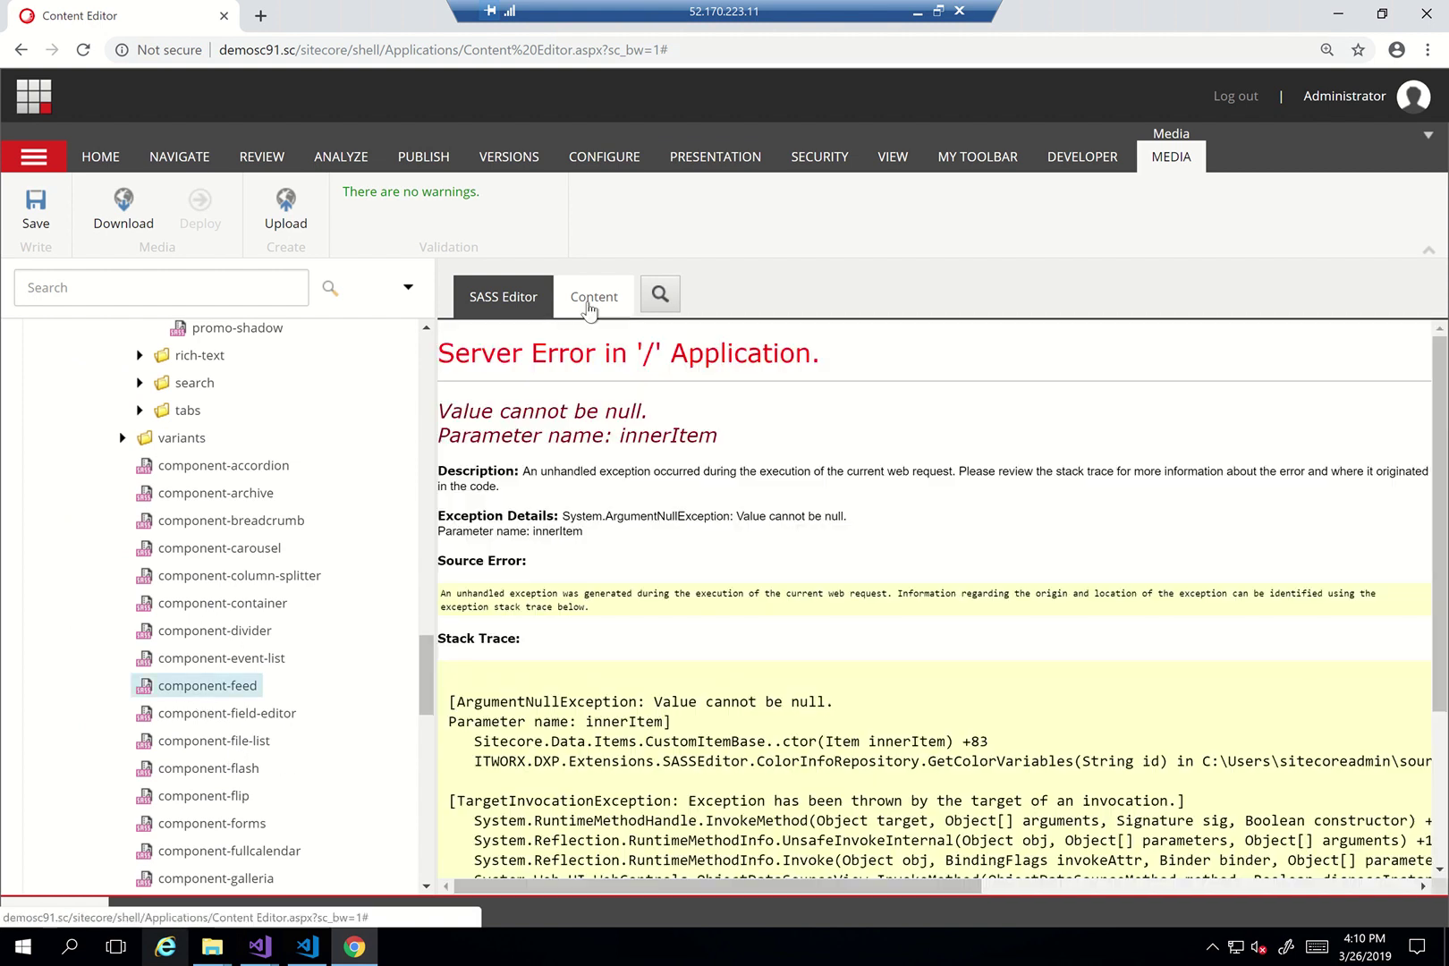
{"action": "left_click", "coordinate": [591, 300]}
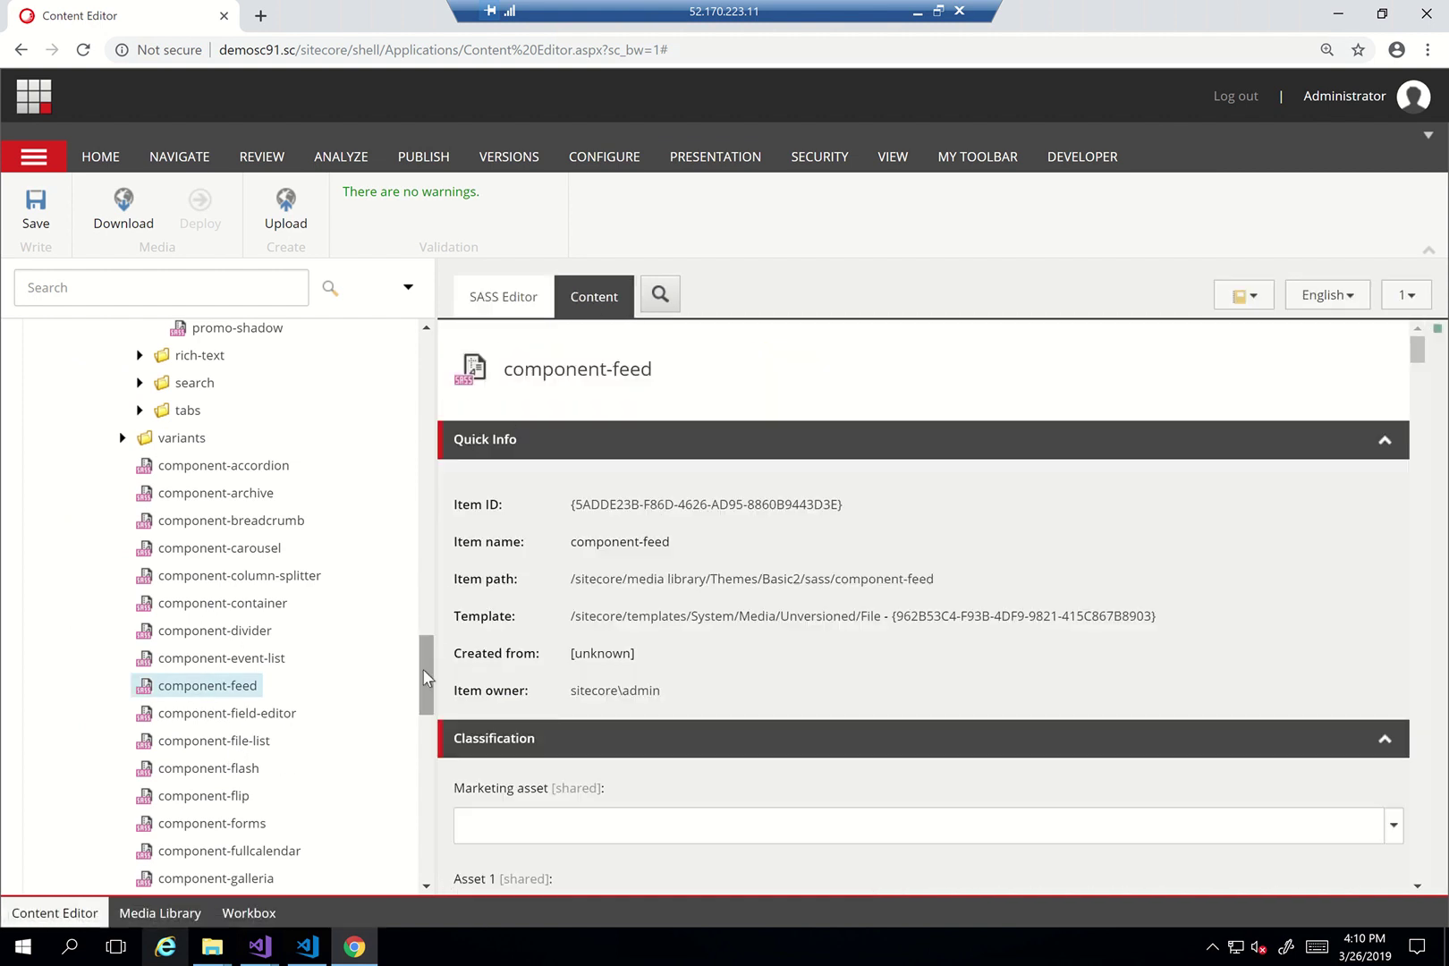
{"action": "scroll", "coordinate": [419, 648], "scroll_direction": "up", "scroll_amount": 3}
{"action": "scroll", "coordinate": [419, 648], "scroll_direction": "up", "scroll_amount": 3}
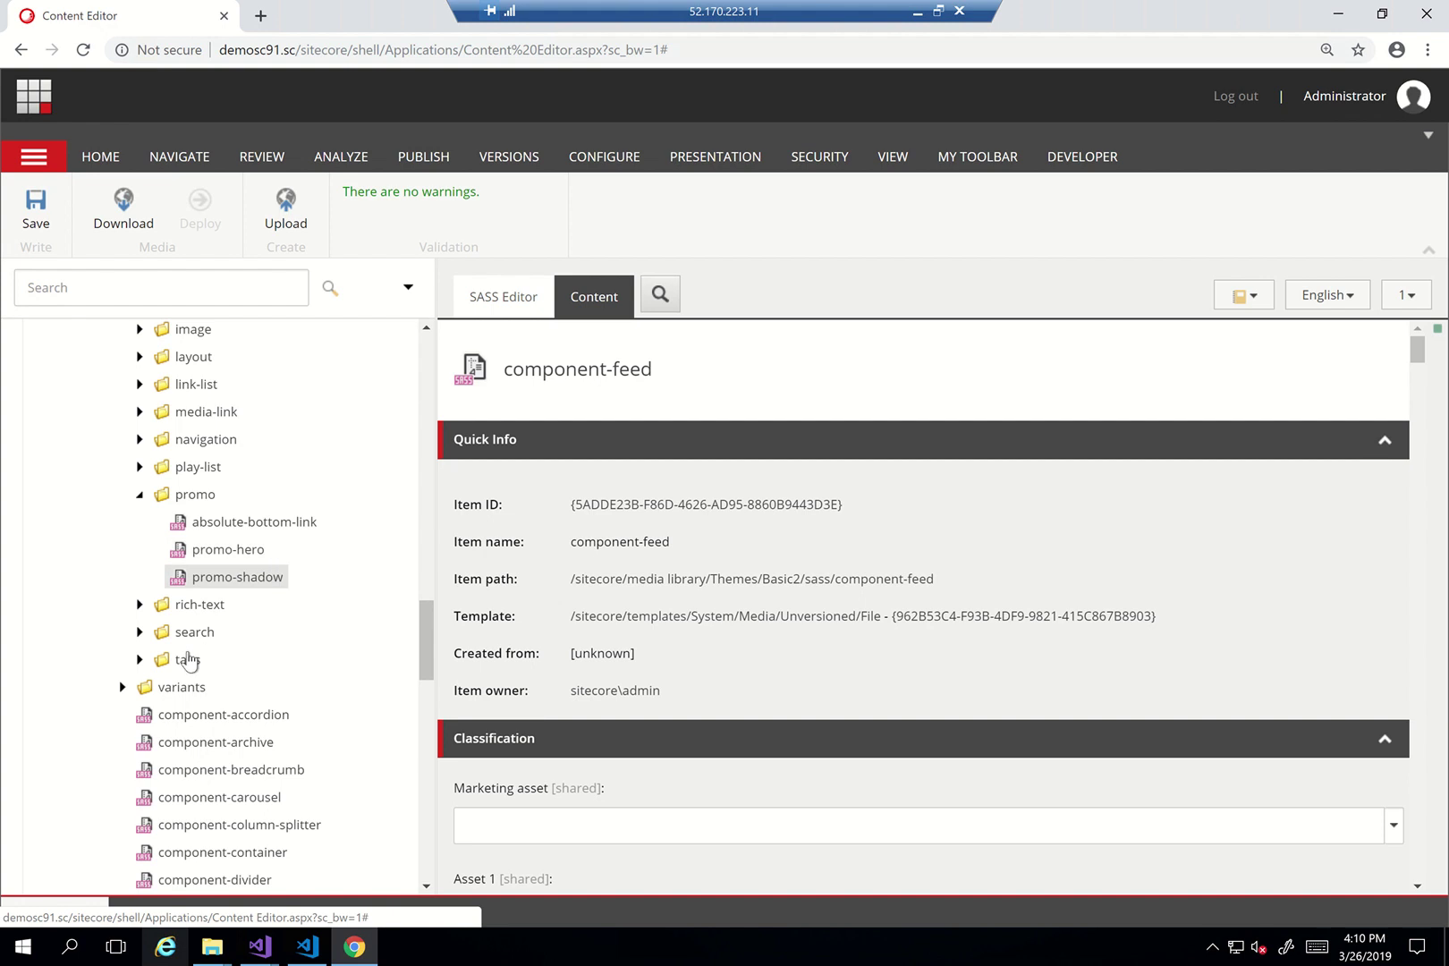
Open the variants > promo > default SASS item and download its file
{"action": "left_click", "coordinate": [123, 687]}
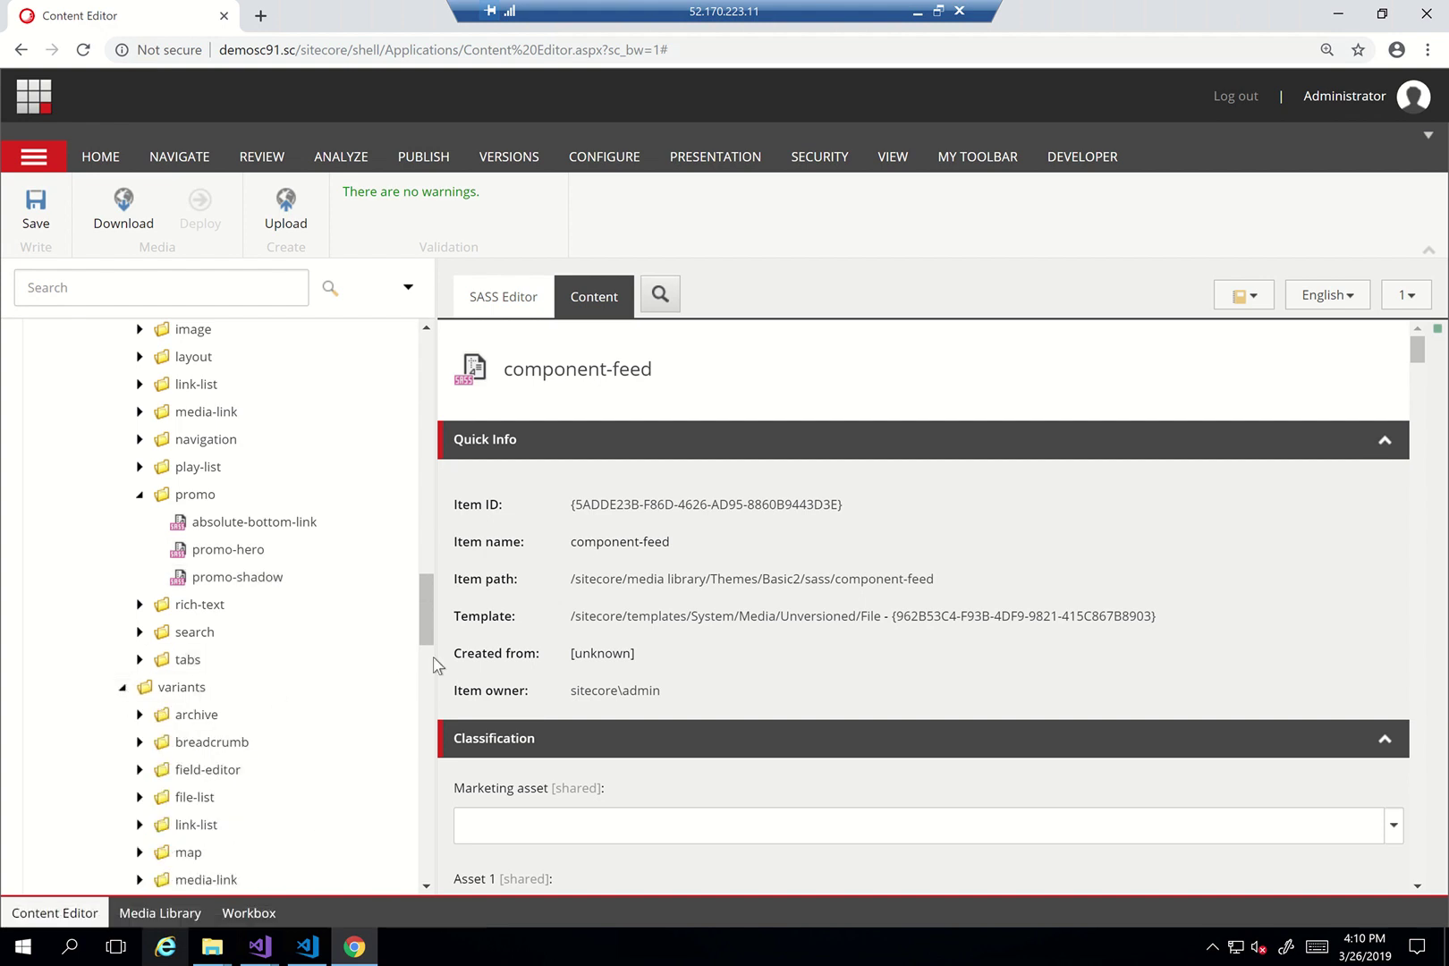
{"action": "left_click_drag", "start_coordinate": [430, 630], "coordinate": [423, 666]}
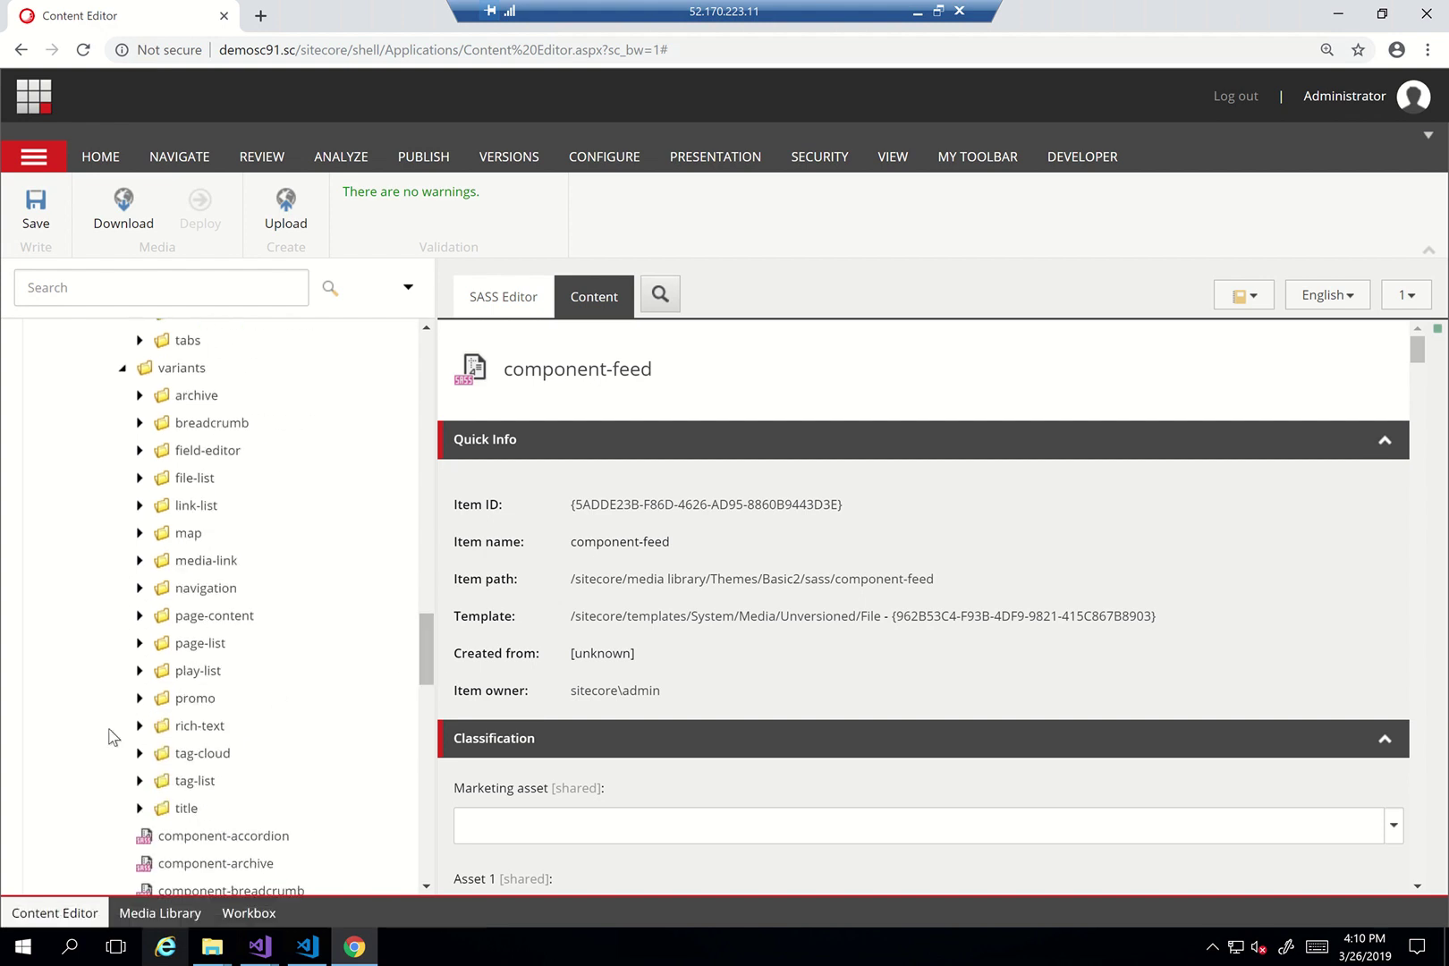
{"action": "left_click", "coordinate": [140, 697]}
{"action": "left_click", "coordinate": [196, 727]}
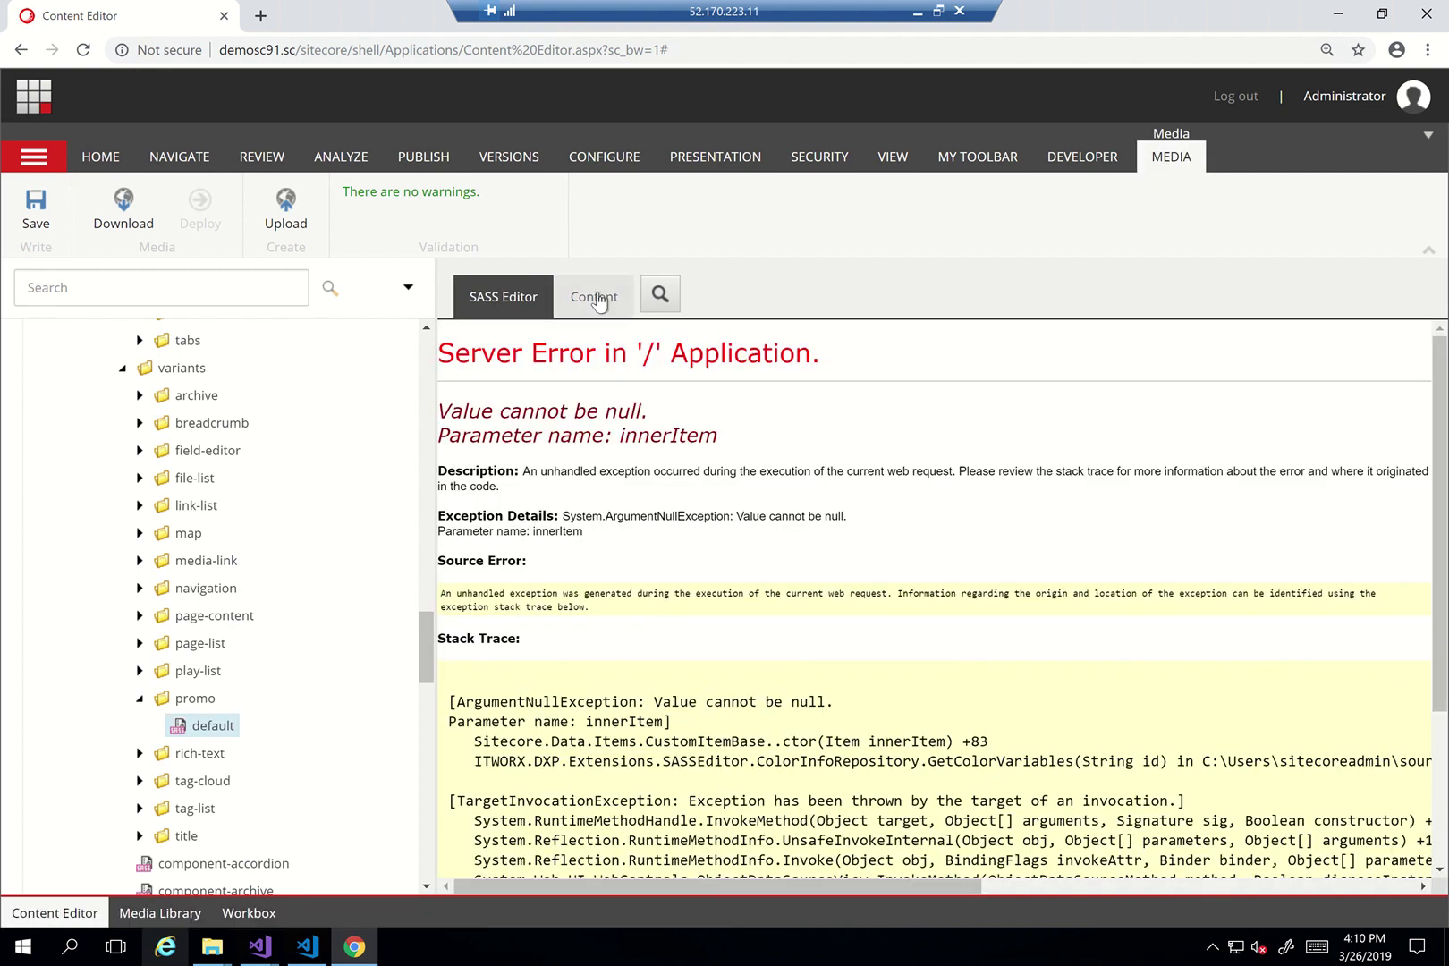
{"action": "left_click", "coordinate": [593, 295]}
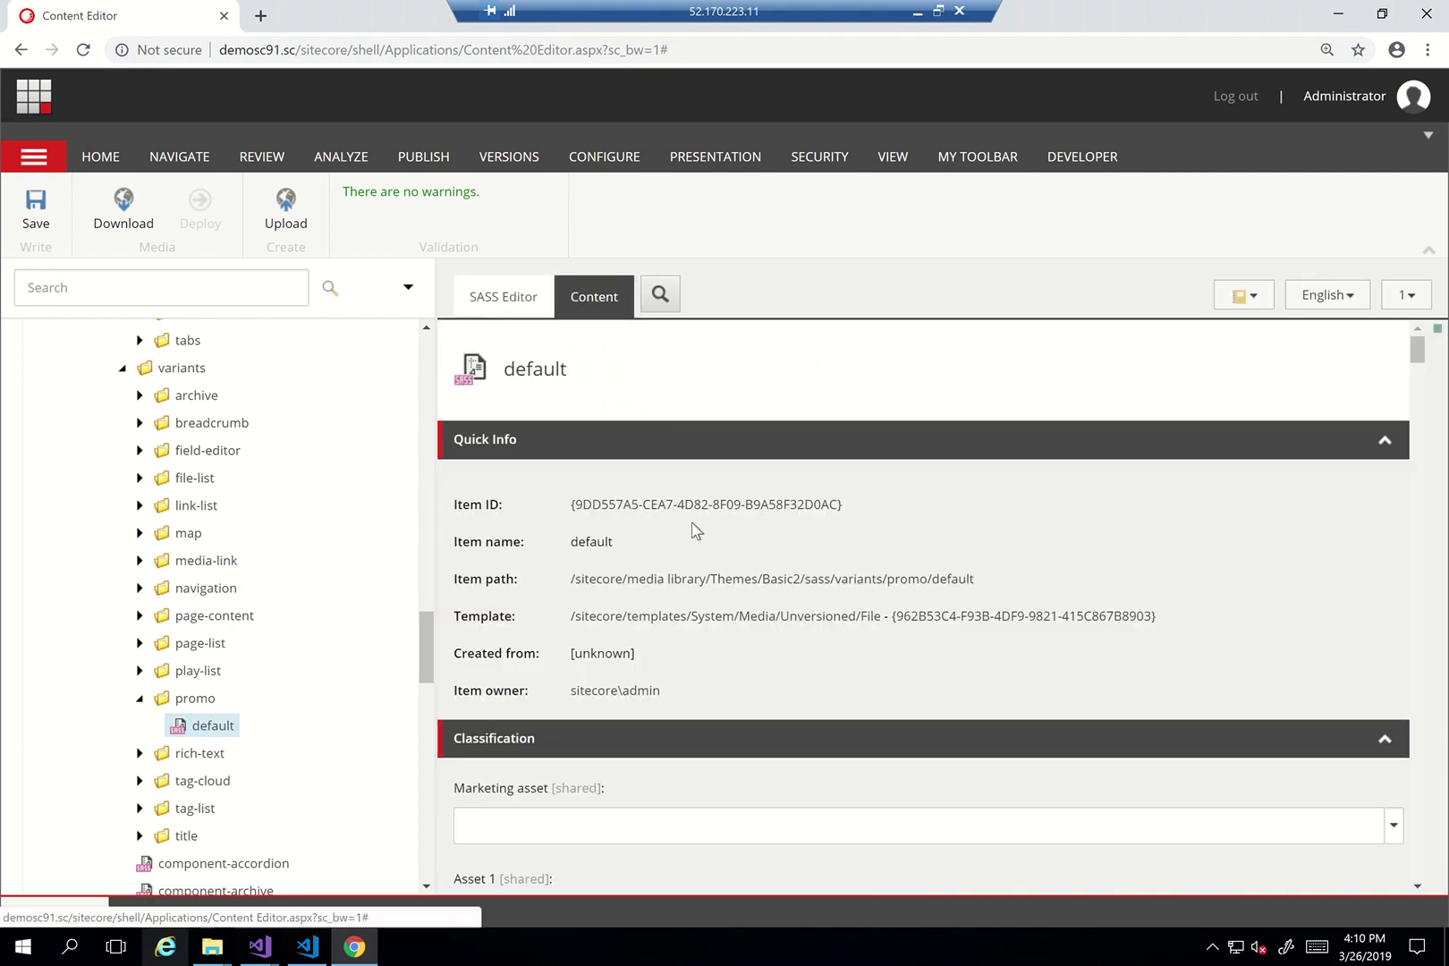
{"action": "scroll", "coordinate": [693, 532], "scroll_direction": "down", "scroll_amount": 3}
{"action": "scroll", "coordinate": [692, 631], "scroll_direction": "down", "scroll_amount": 5}
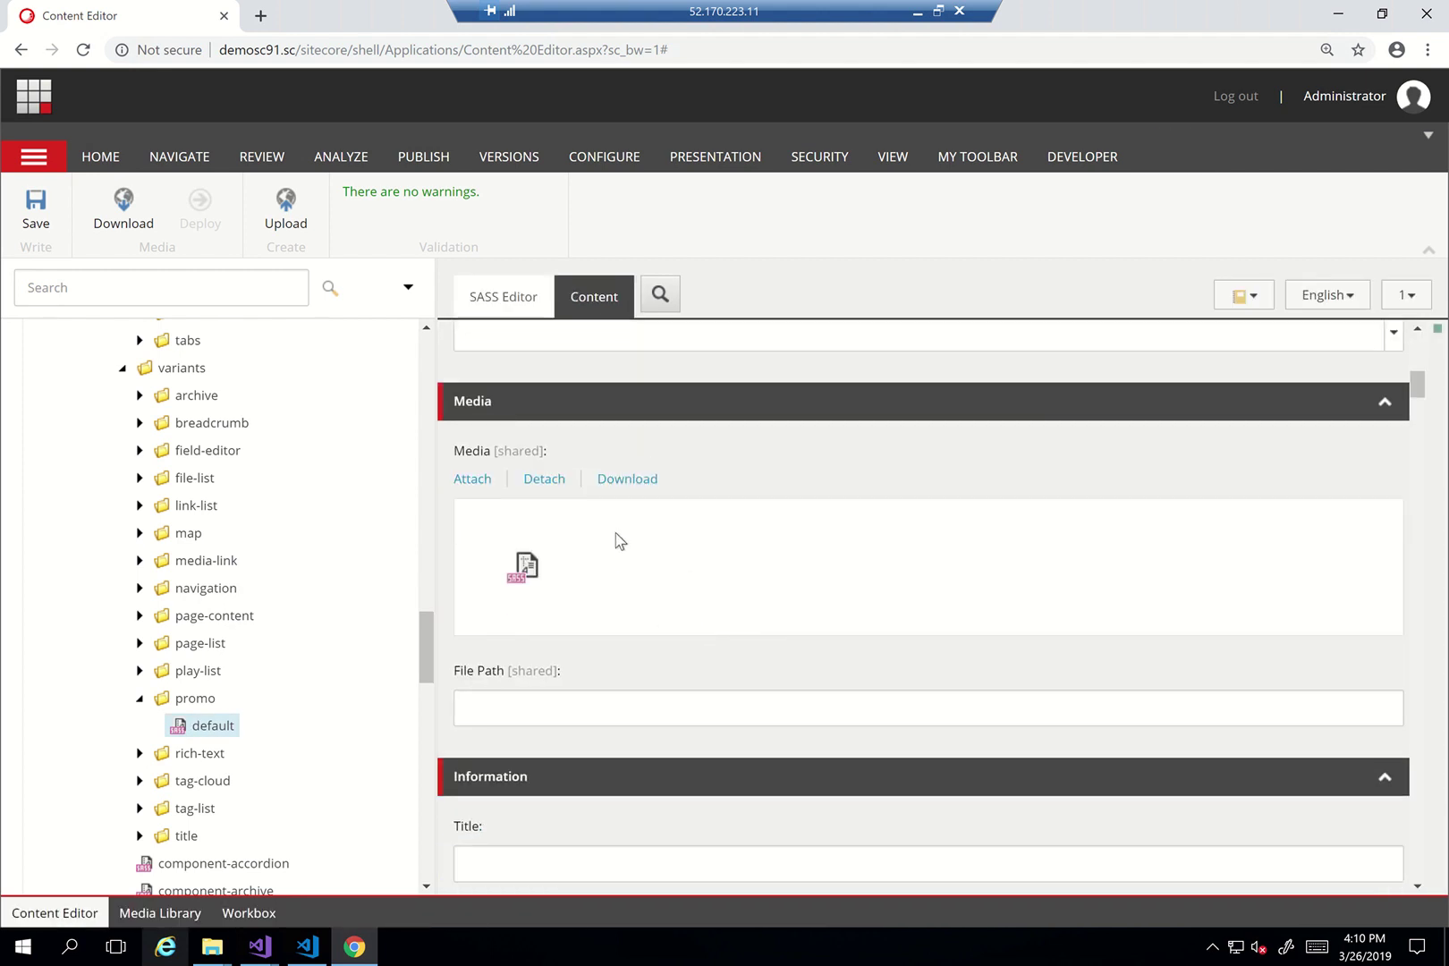
{"action": "left_click", "coordinate": [627, 480]}
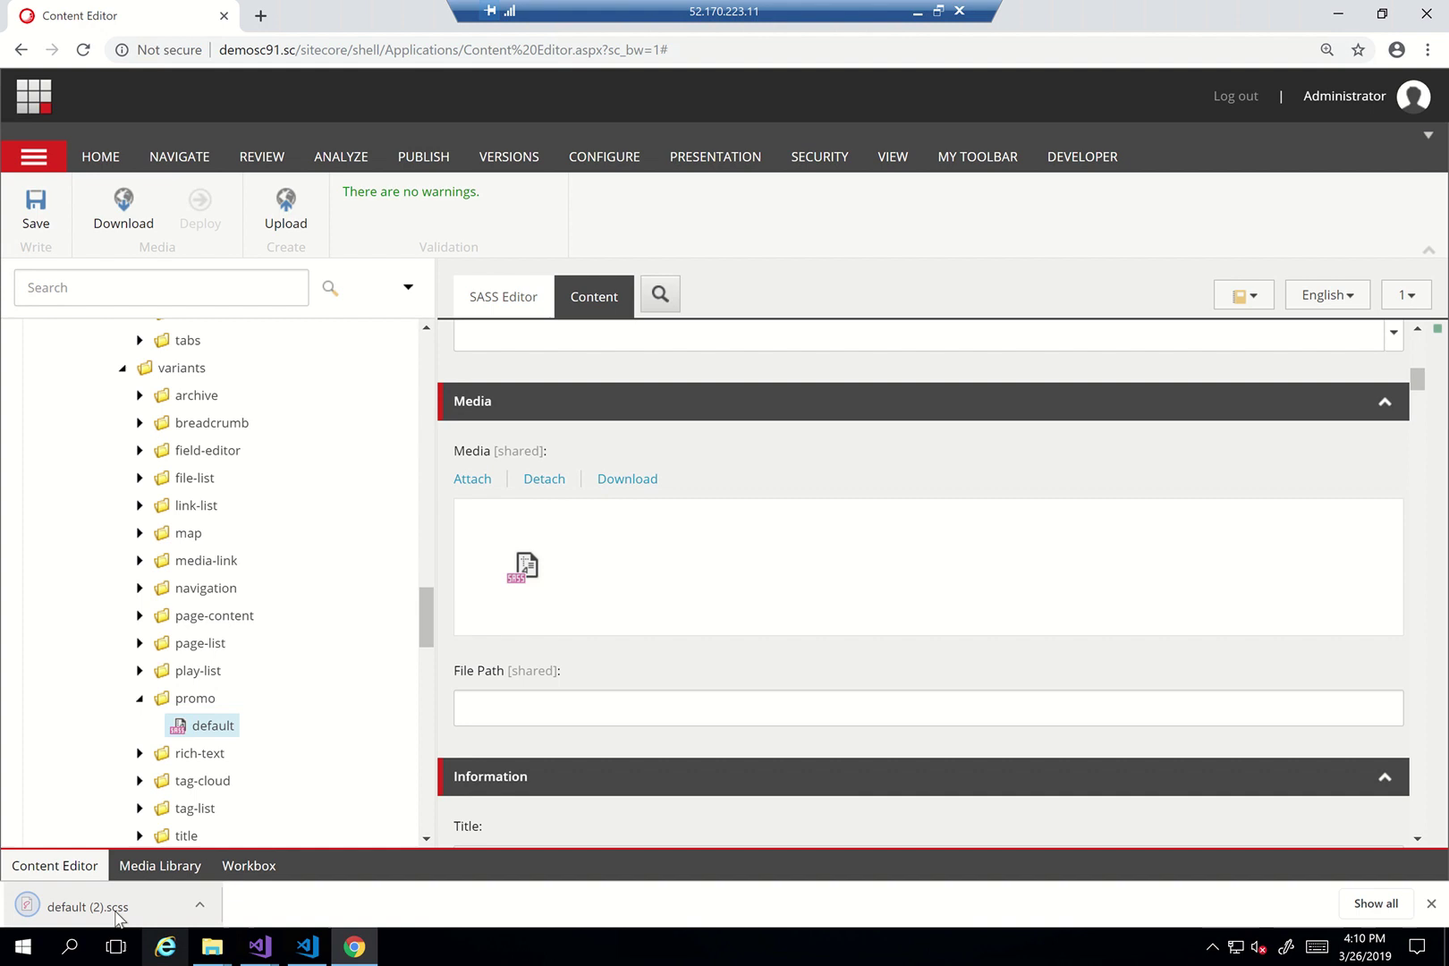
Open the downloaded default (2).scss, then return to the Content Editor tree
{"action": "left_click", "coordinate": [119, 908]}
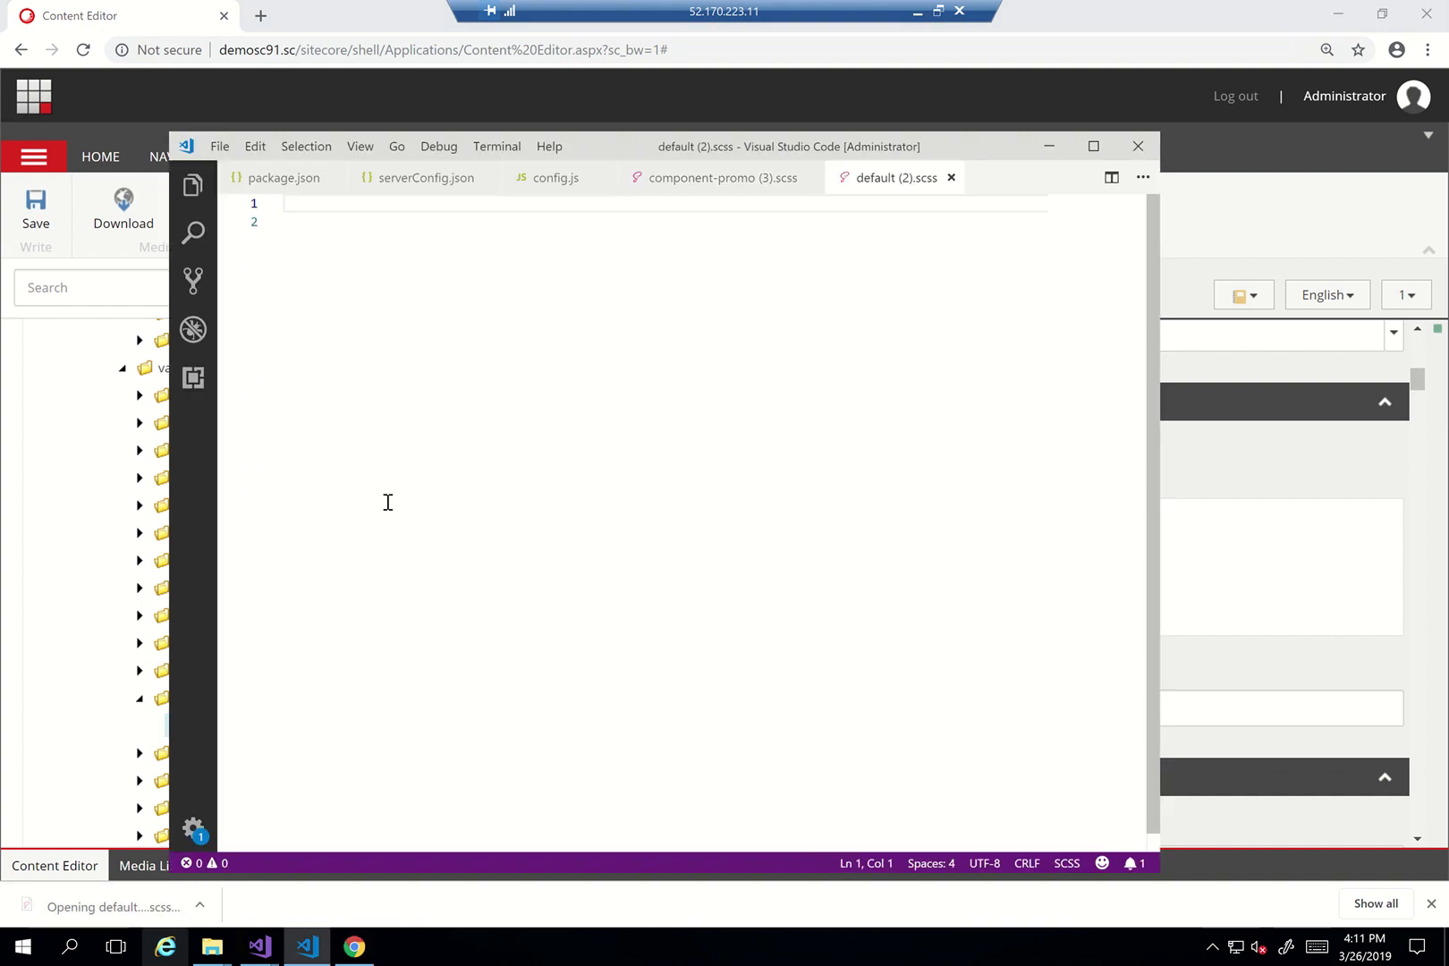
{"action": "left_click", "coordinate": [340, 16]}
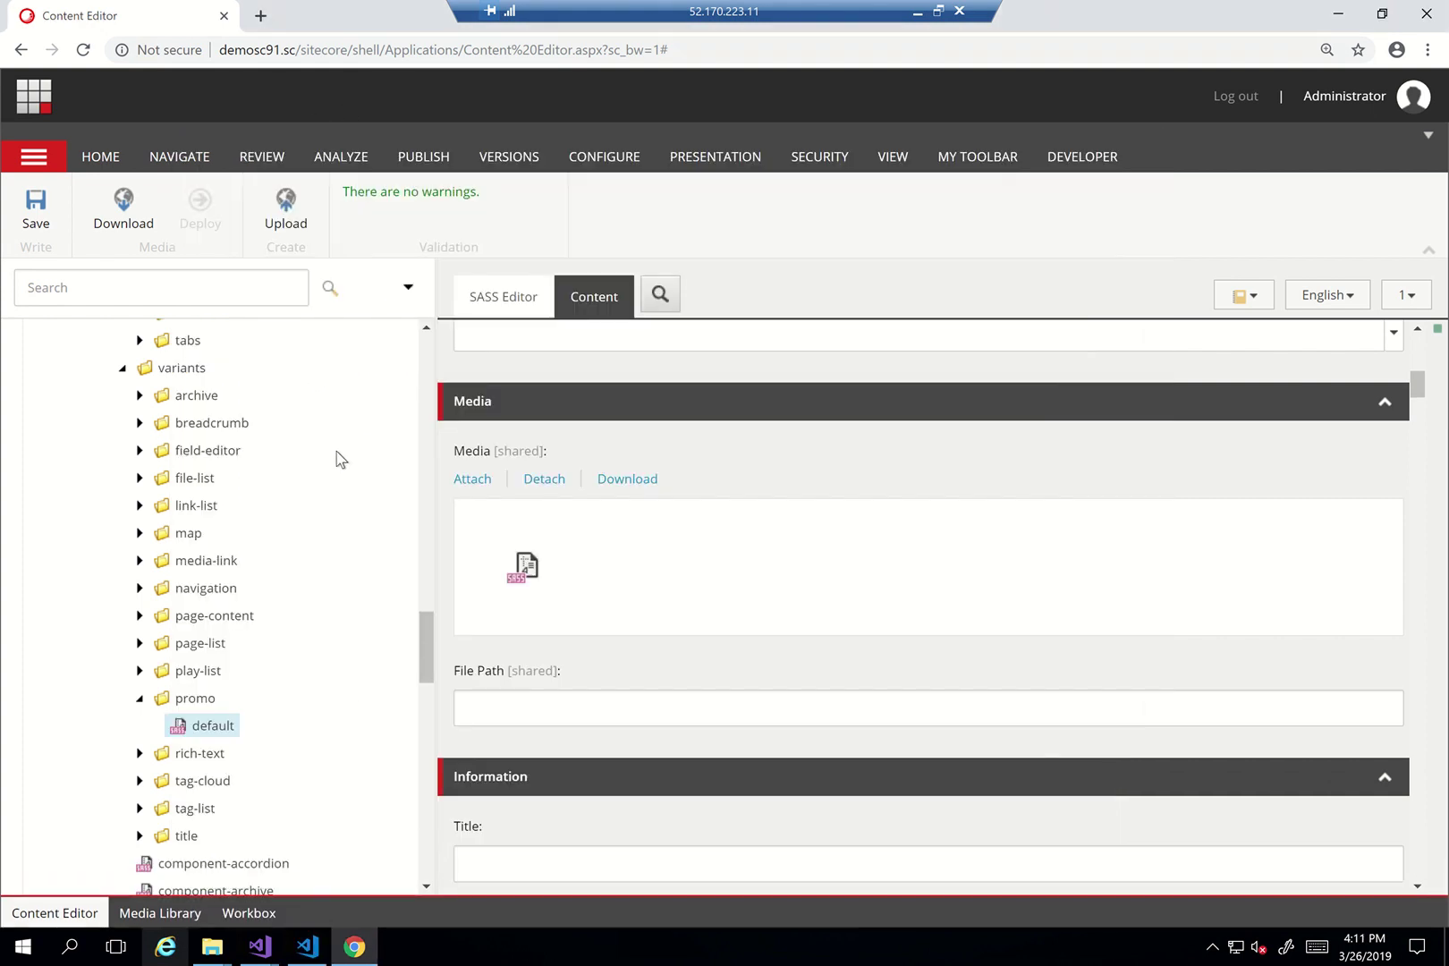
{"action": "scroll", "coordinate": [350, 594], "scroll_direction": "down", "scroll_amount": 4}
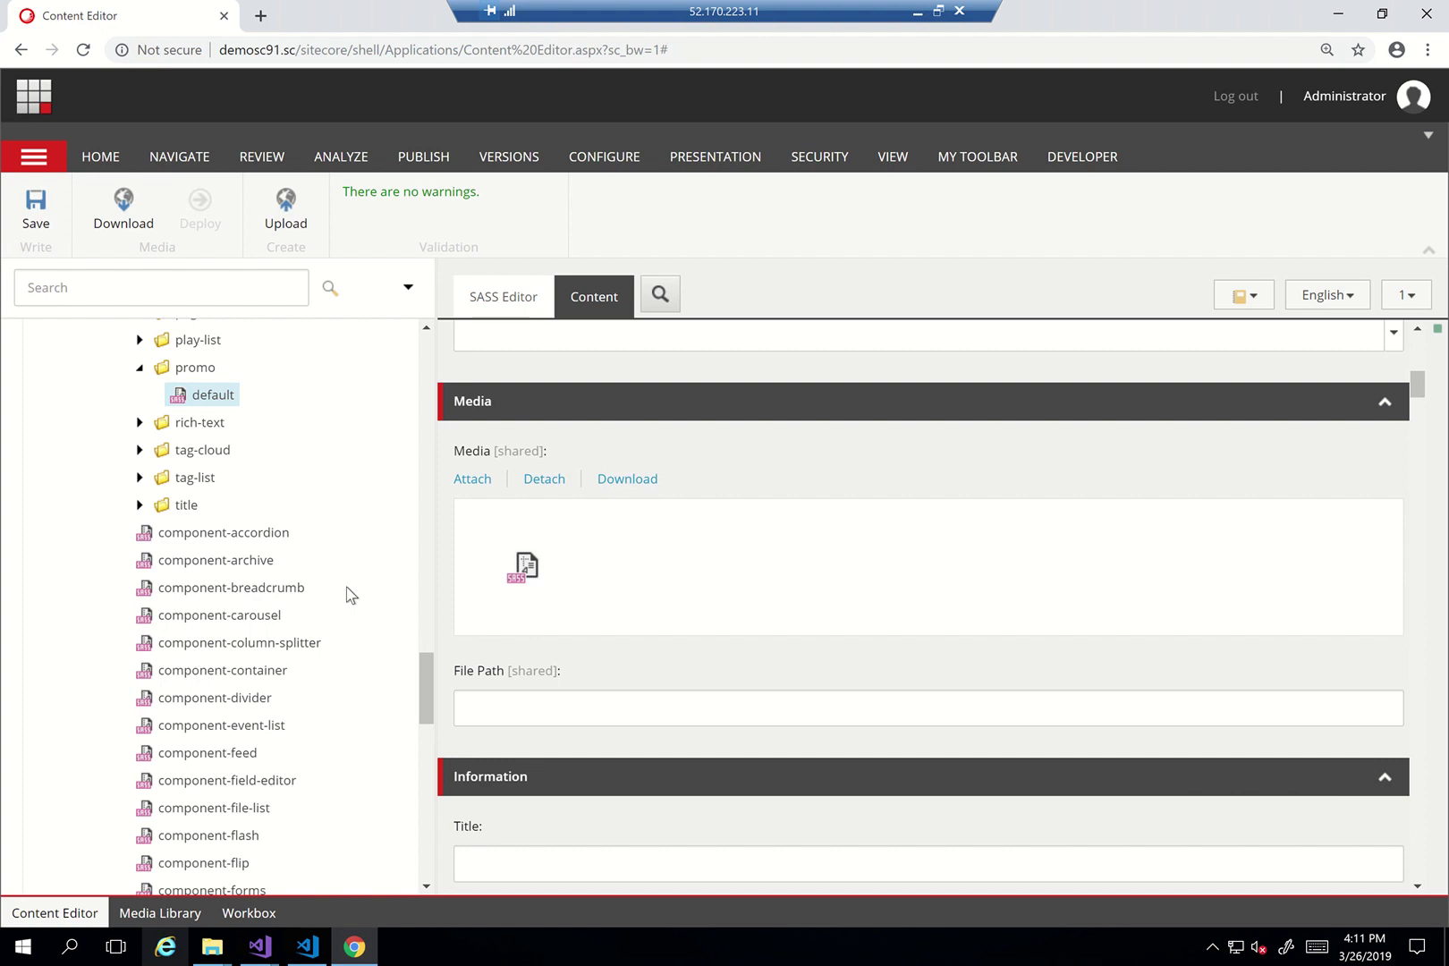
{"action": "scroll", "coordinate": [350, 595], "scroll_direction": "up", "scroll_amount": 6}
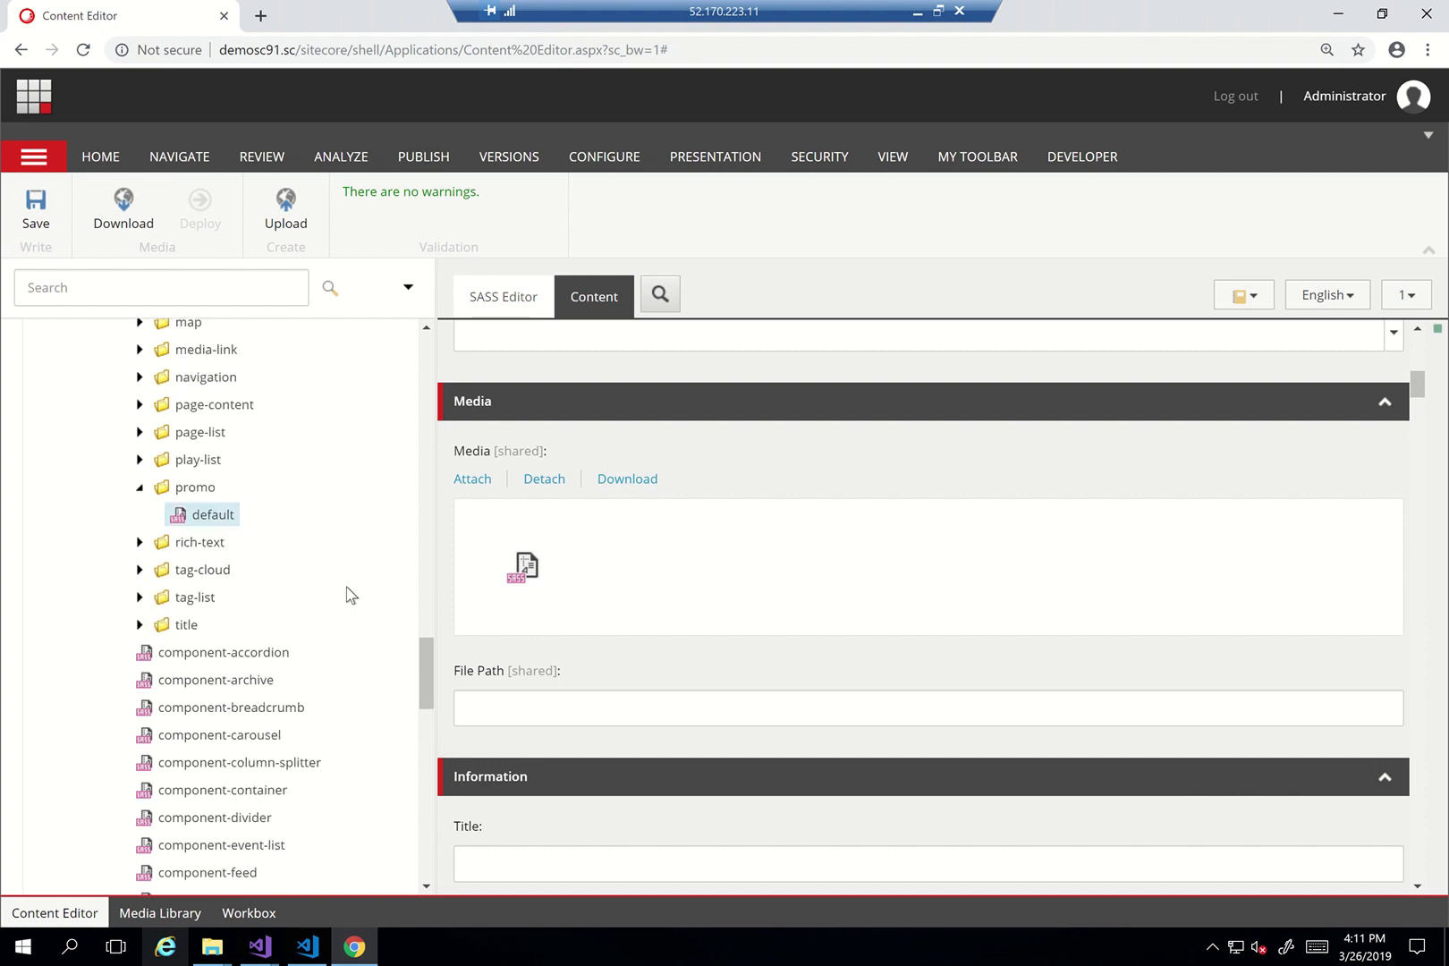
{"action": "scroll", "coordinate": [350, 595], "scroll_direction": "up", "scroll_amount": 3}
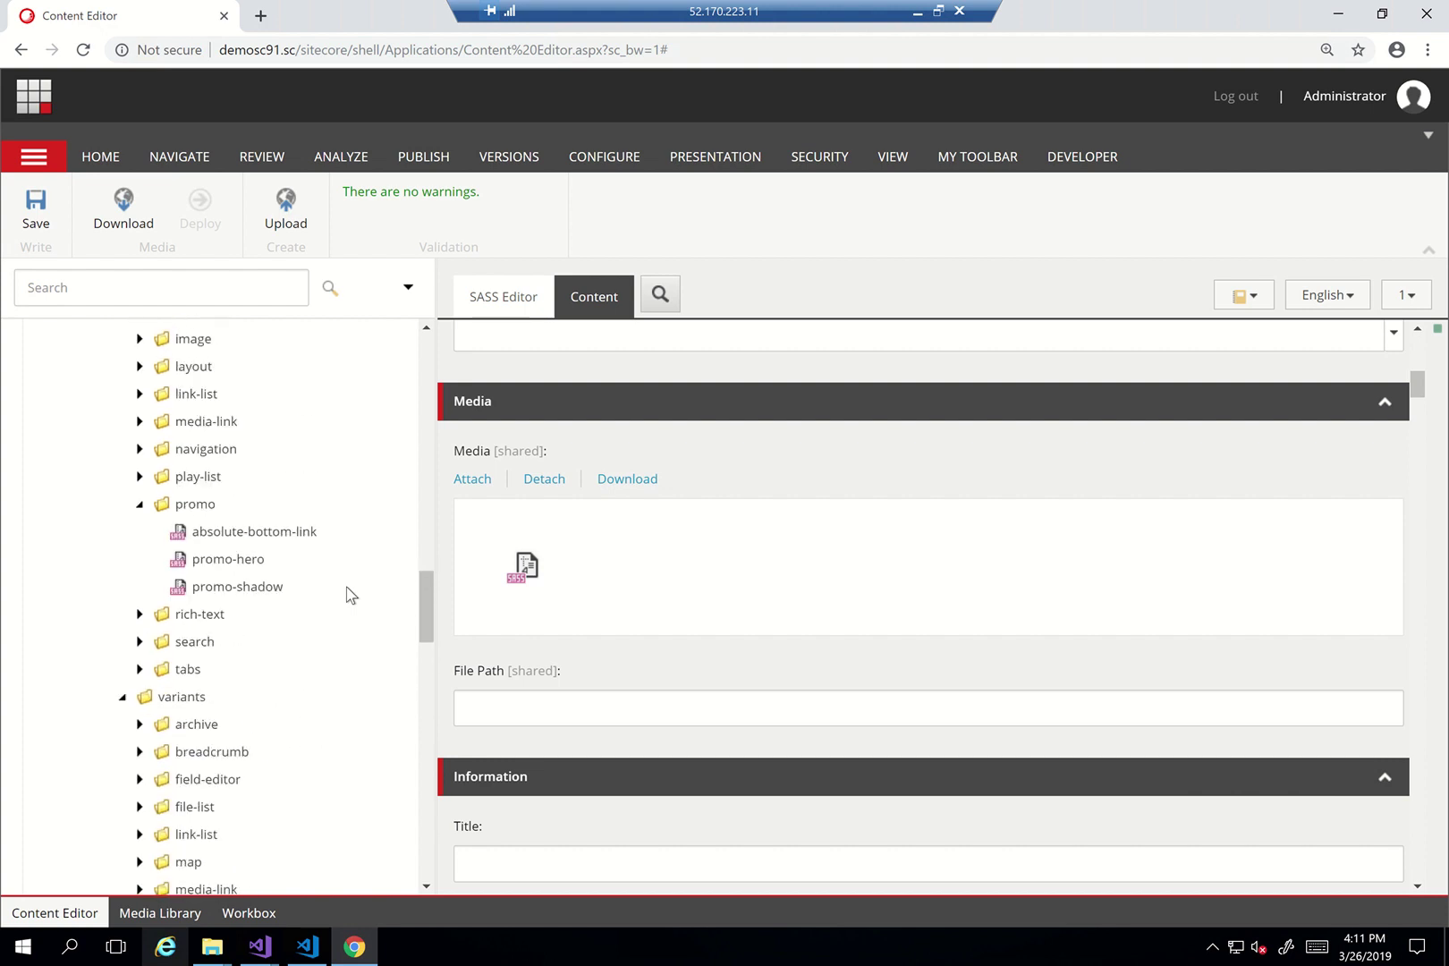
{"action": "scroll", "coordinate": [351, 594], "scroll_direction": "up", "scroll_amount": 9}
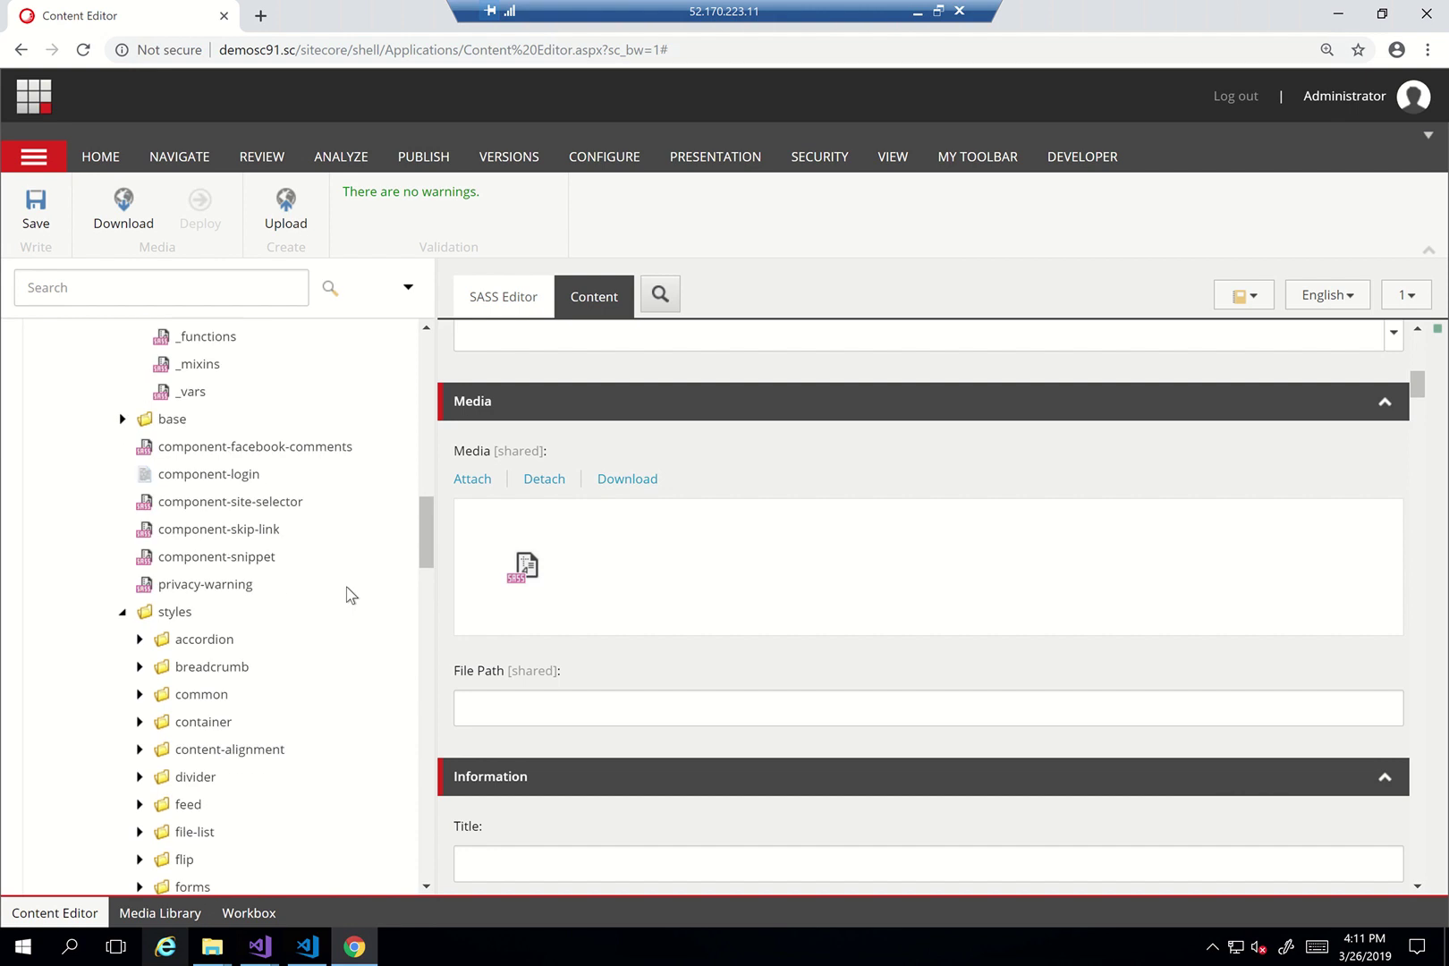
Open the abstracts/vars _colors SASS item and show its content fields
{"action": "left_click", "coordinate": [207, 640]}
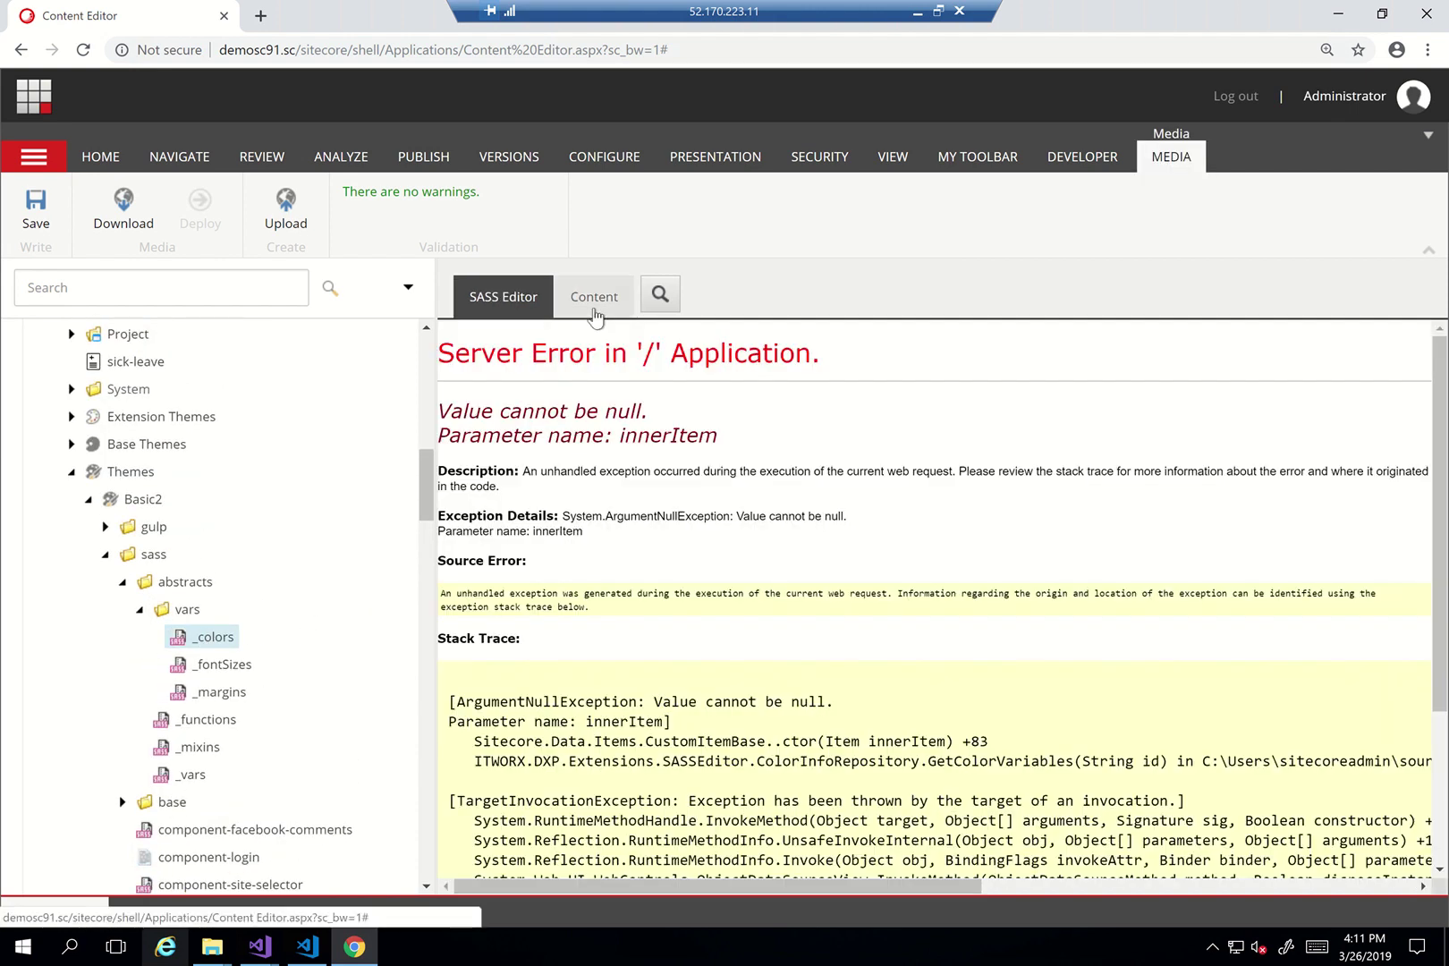
{"action": "left_click", "coordinate": [592, 296]}
{"action": "scroll", "coordinate": [641, 618], "scroll_direction": "down", "scroll_amount": 3}
{"action": "scroll", "coordinate": [641, 617], "scroll_direction": "down", "scroll_amount": 5}
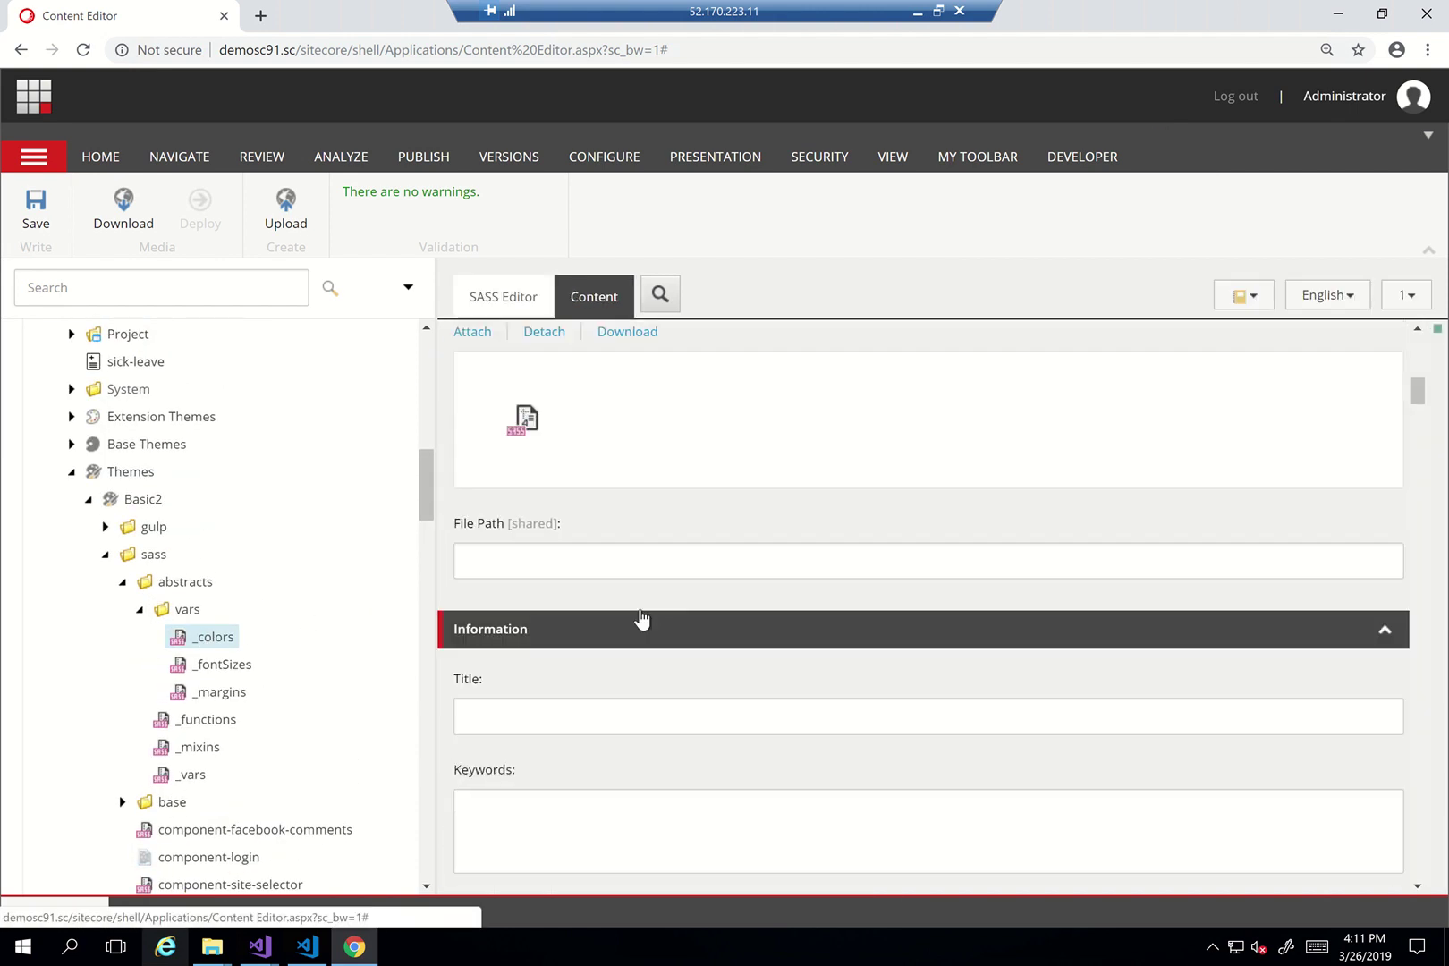
{"action": "scroll", "coordinate": [641, 439], "scroll_direction": "up", "scroll_amount": 1}
Download _colors and skim it, selecting the background and text colour variables and File List comment
{"action": "left_click", "coordinate": [626, 437]}
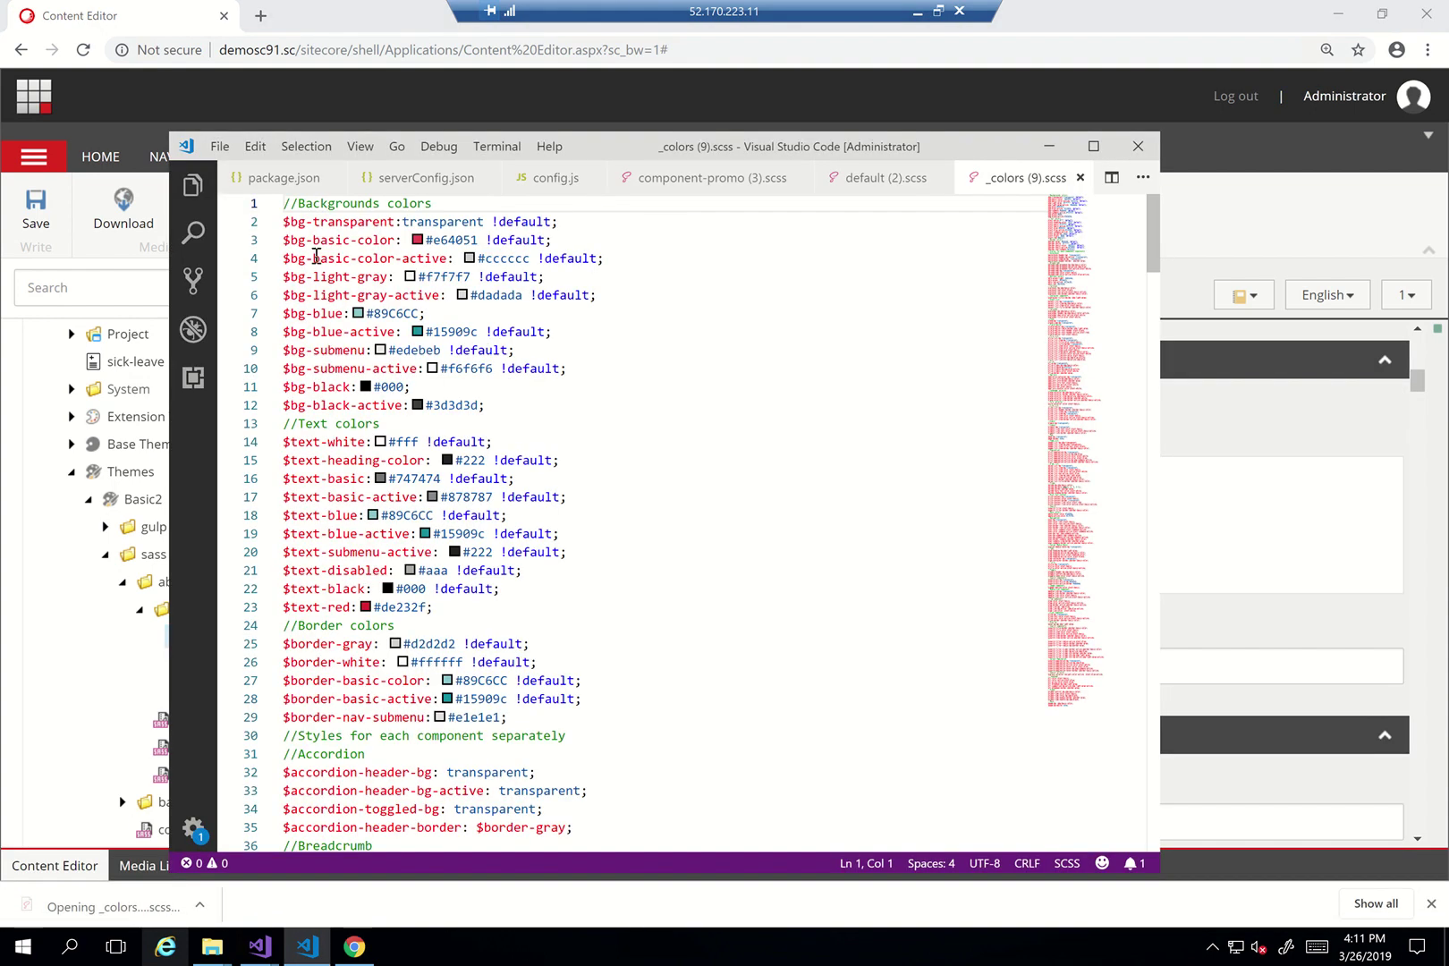
{"action": "left_click_drag", "start_coordinate": [298, 222], "coordinate": [494, 611]}
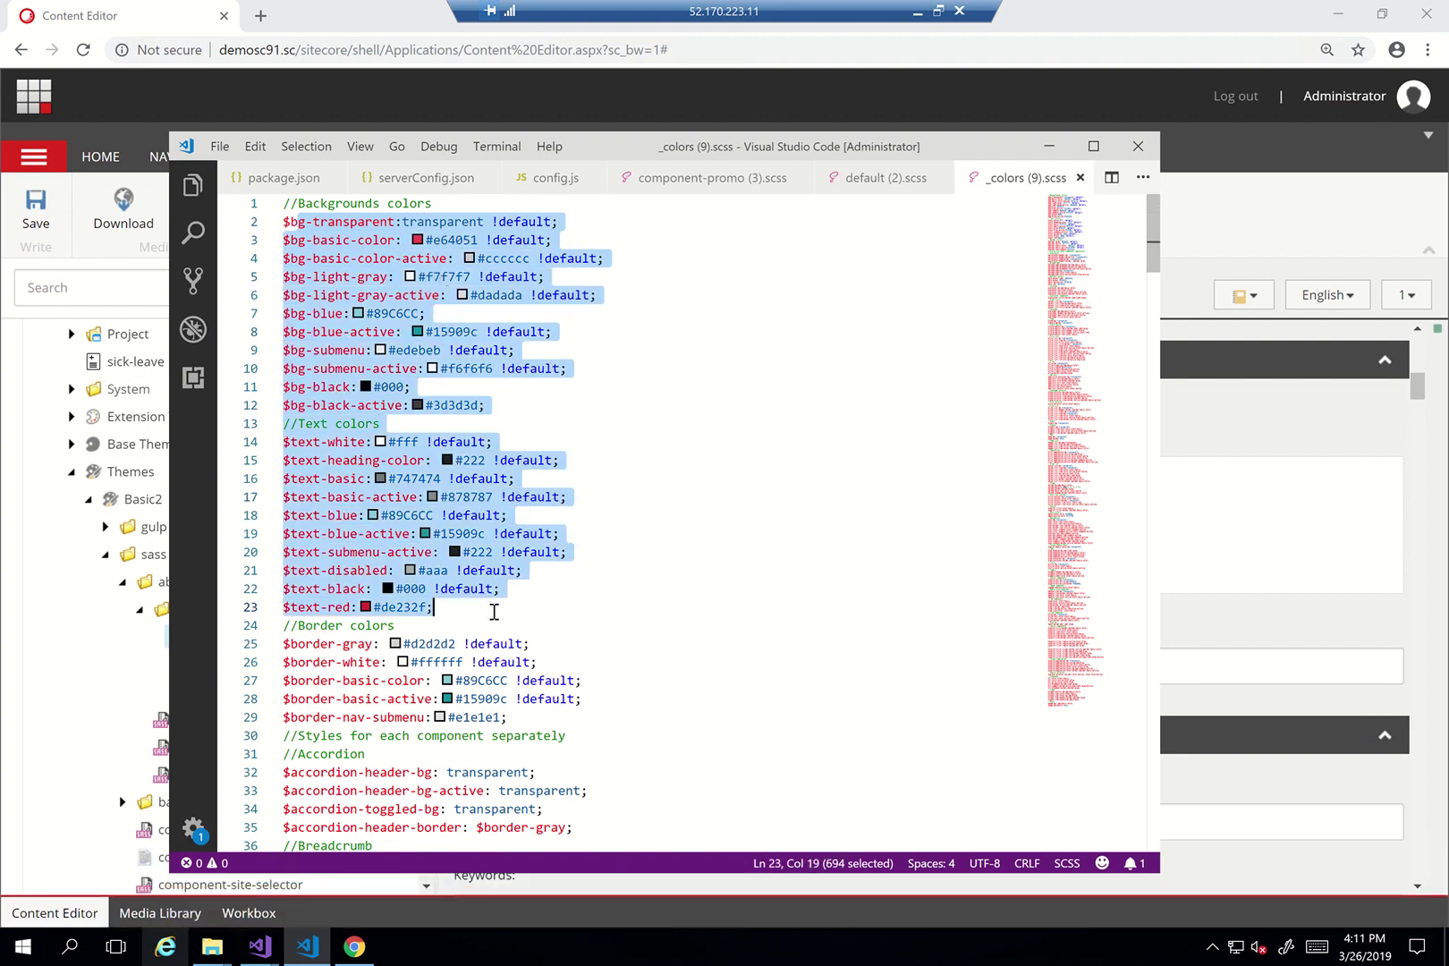
{"action": "scroll", "coordinate": [487, 636], "scroll_direction": "down", "scroll_amount": 10}
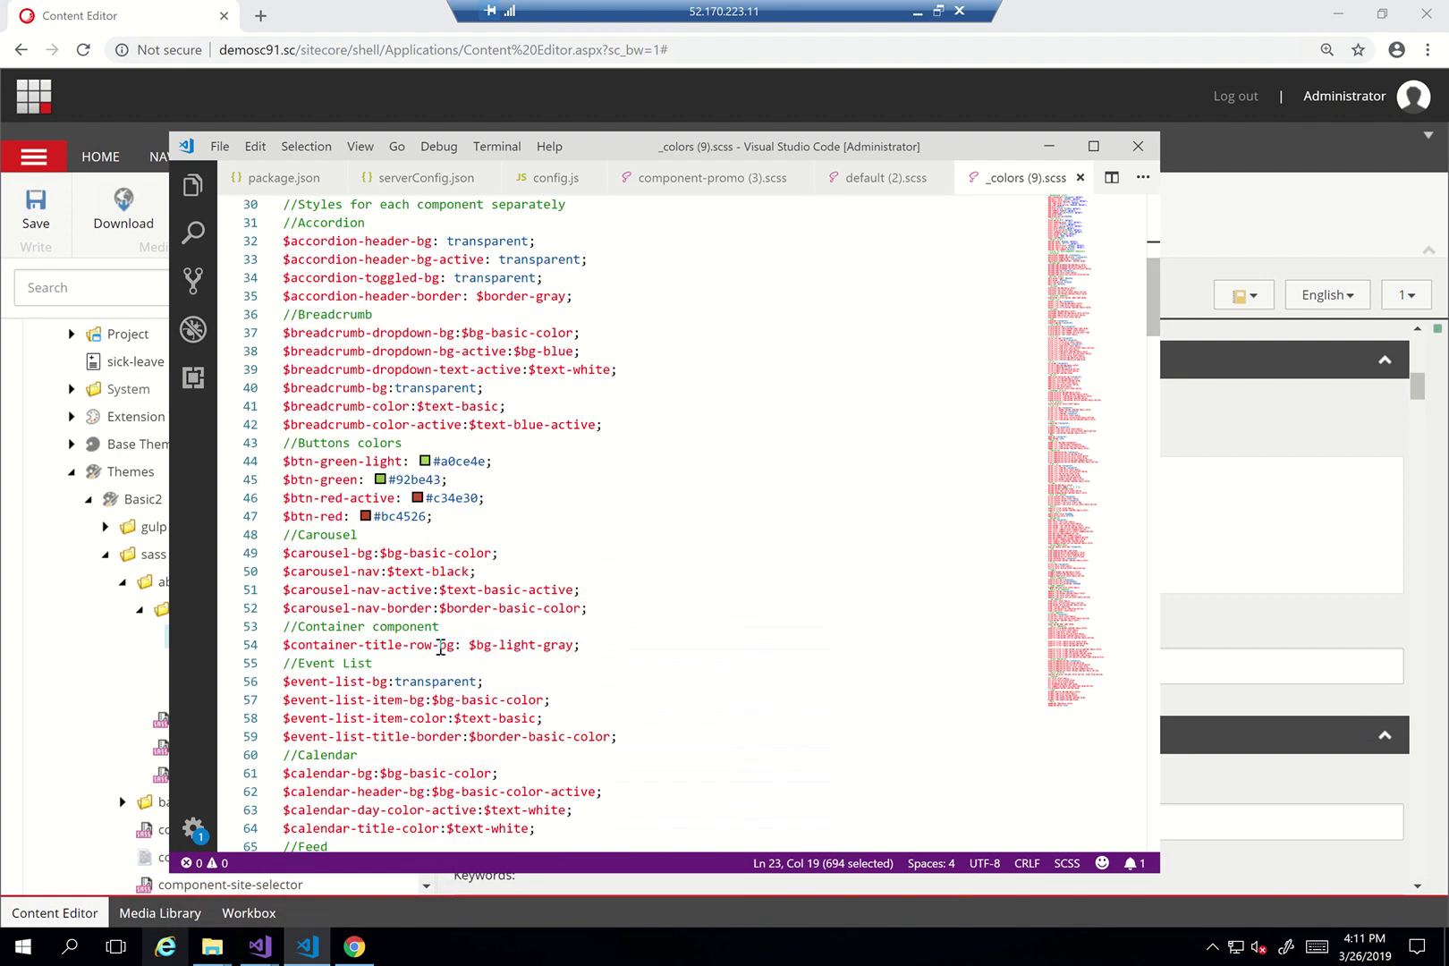
{"action": "scroll", "coordinate": [474, 671], "scroll_direction": "down", "scroll_amount": 3}
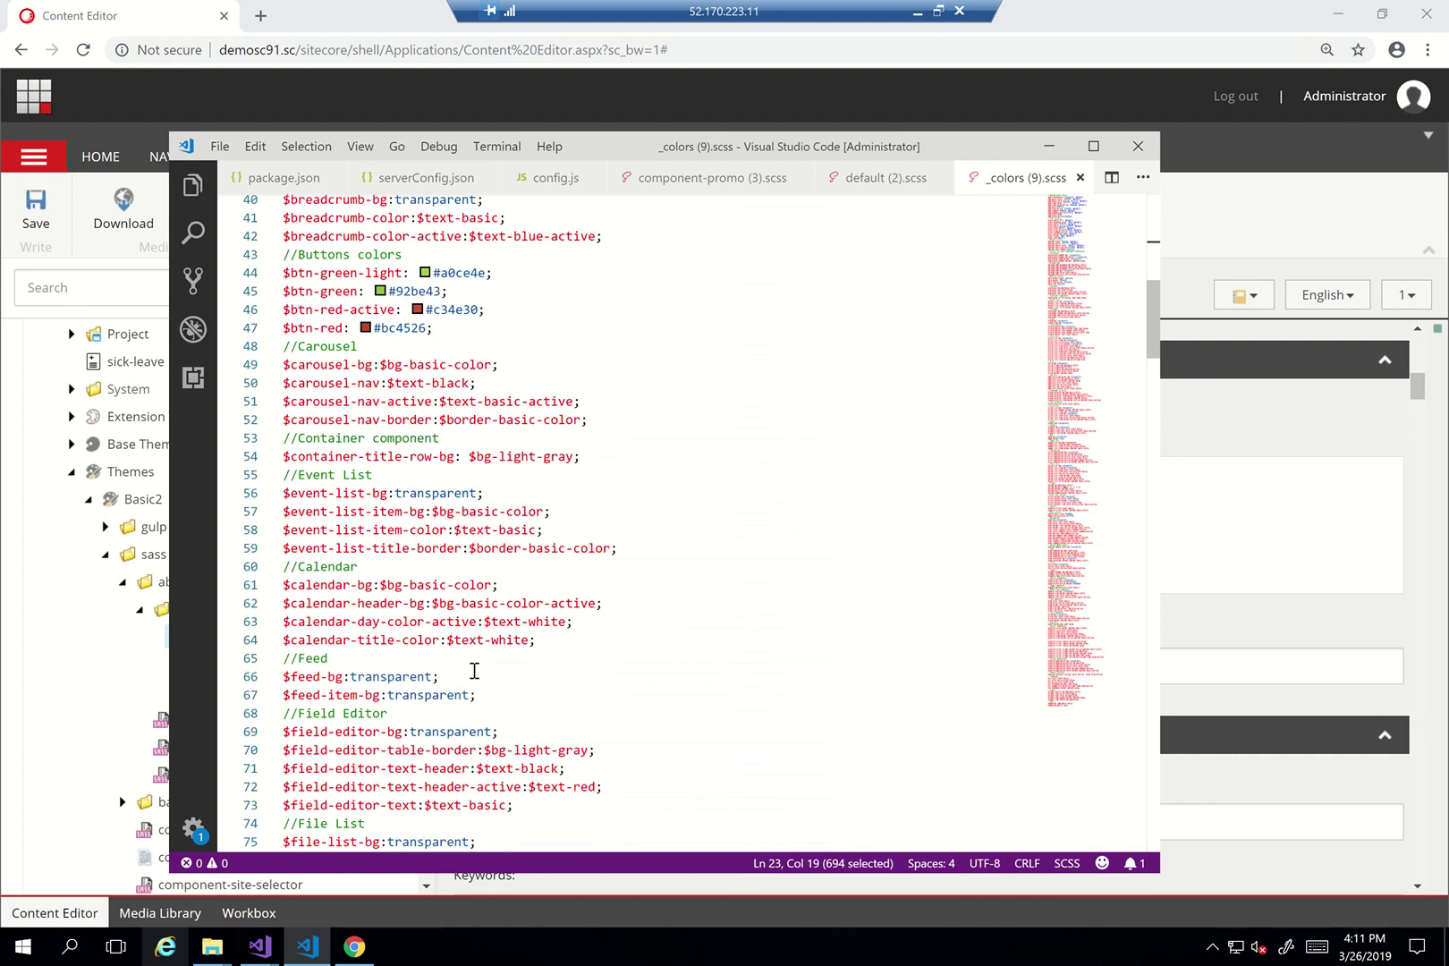
{"action": "scroll", "coordinate": [474, 671], "scroll_direction": "down", "scroll_amount": 6}
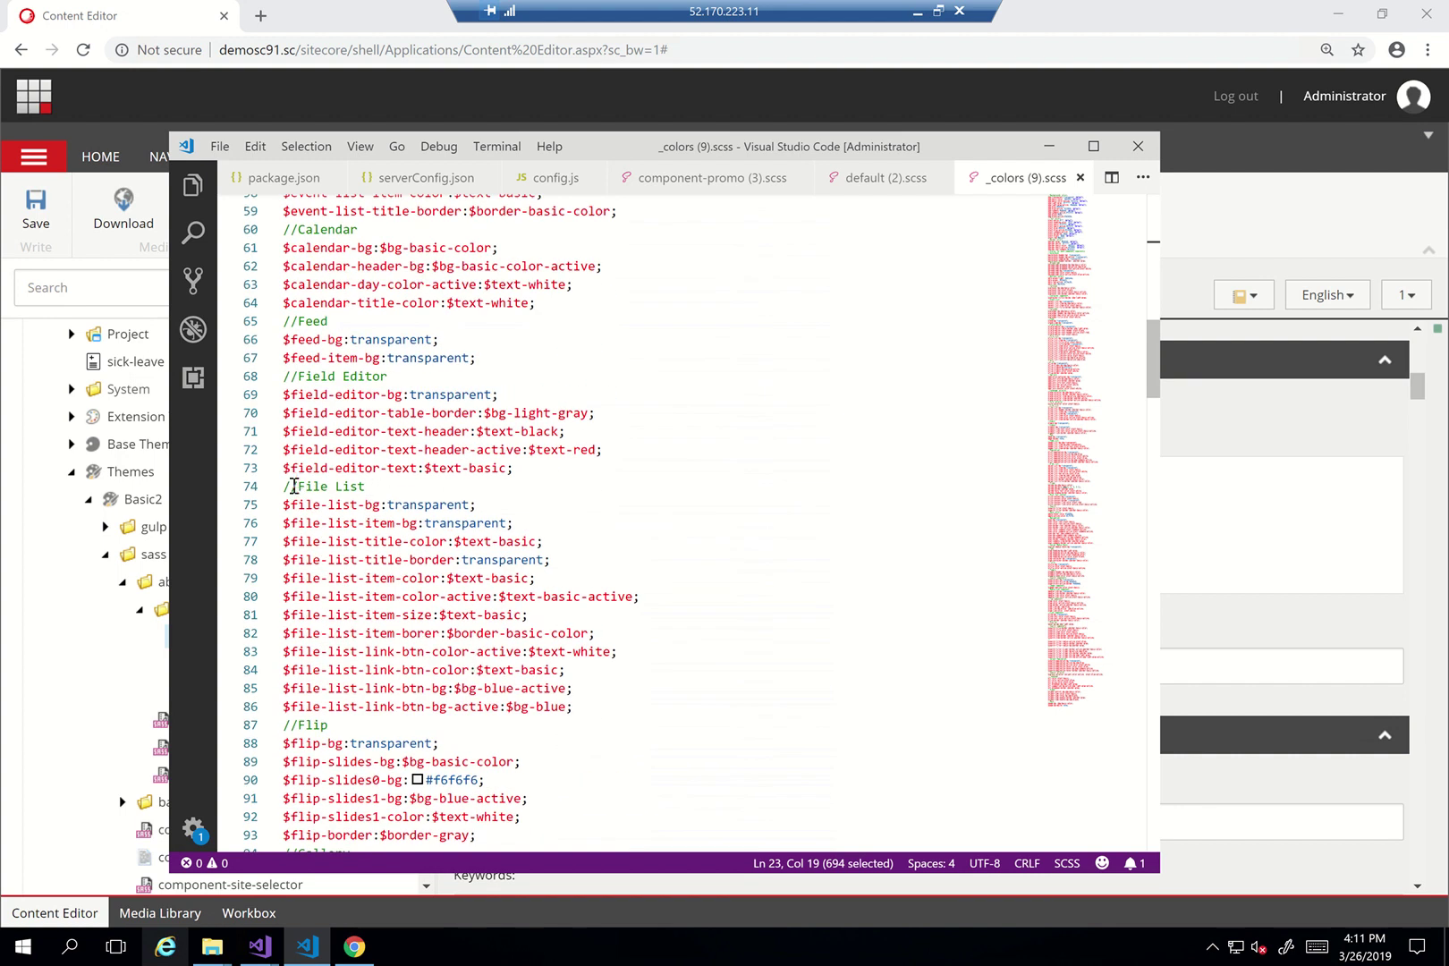
{"action": "left_click_drag", "start_coordinate": [295, 486], "coordinate": [367, 488]}
{"action": "scroll", "coordinate": [390, 602], "scroll_direction": "down", "scroll_amount": 7}
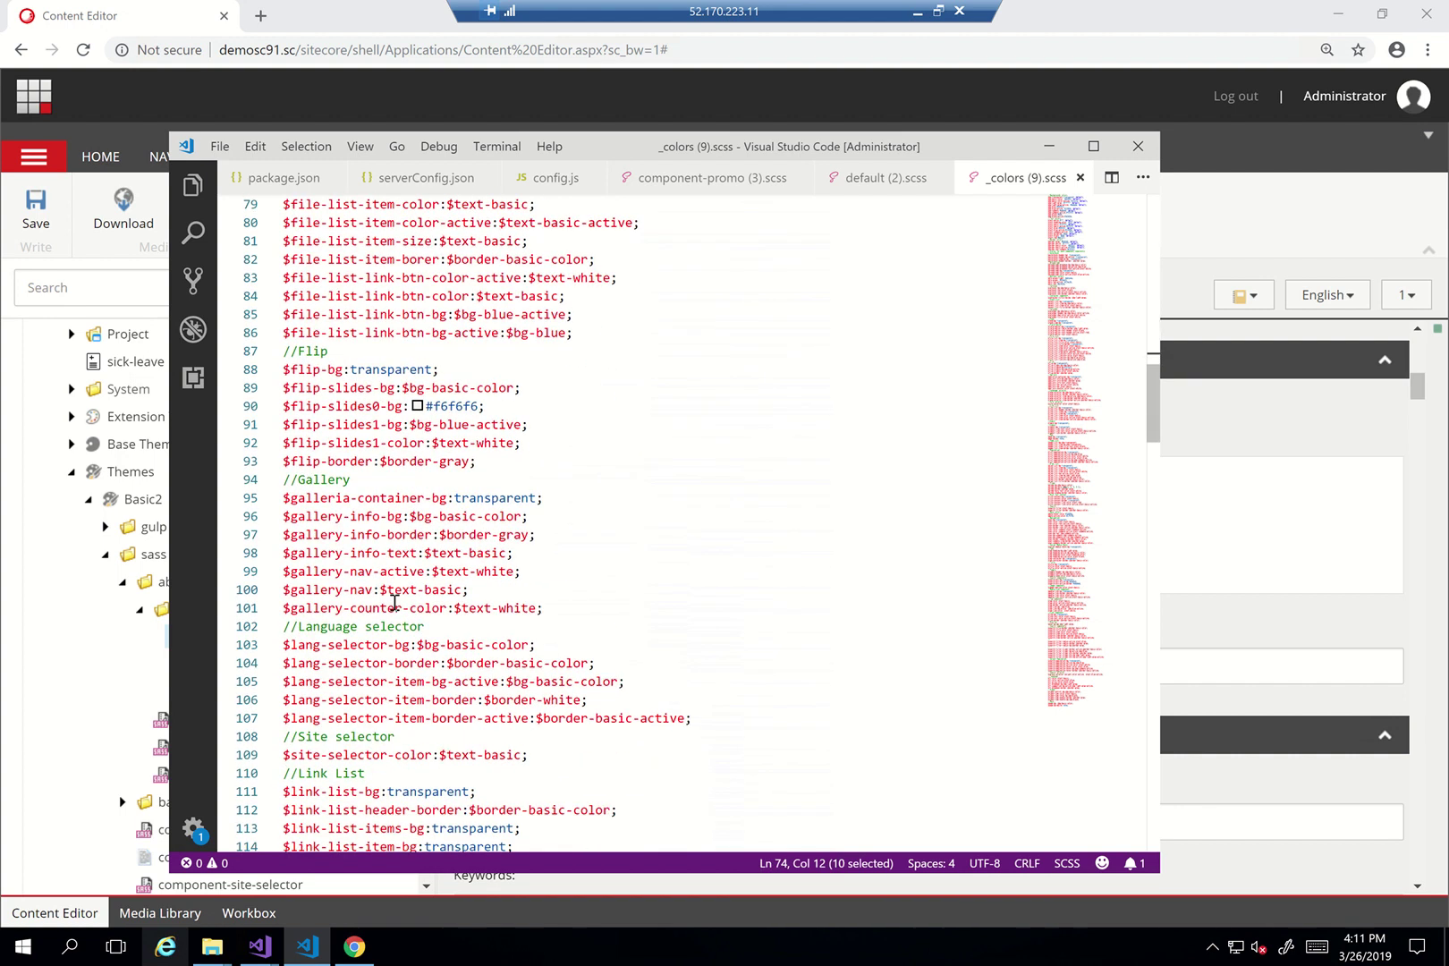
{"action": "scroll", "coordinate": [394, 602], "scroll_direction": "down", "scroll_amount": 3}
{"action": "scroll", "coordinate": [393, 602], "scroll_direction": "down", "scroll_amount": 3}
{"action": "left_click", "coordinate": [433, 517]}
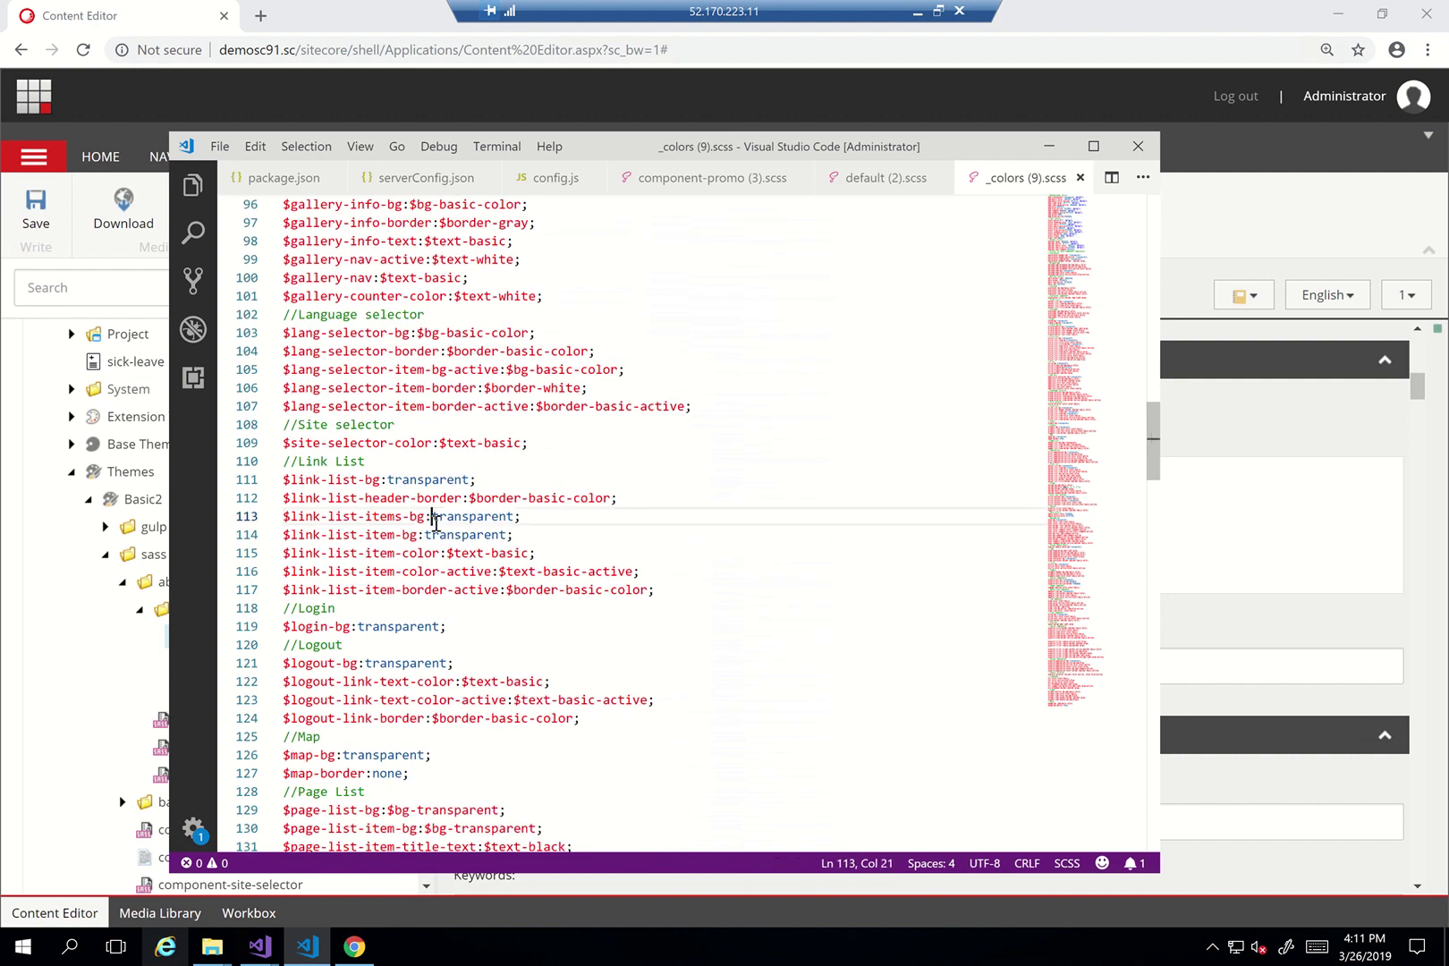
Search 'prom' and mark the promo background, hero rgba, border and text colour values
{"action": "key", "text": "ctrl+f"}
{"action": "type", "text": "promp"}
{"action": "key", "text": "Escape"}
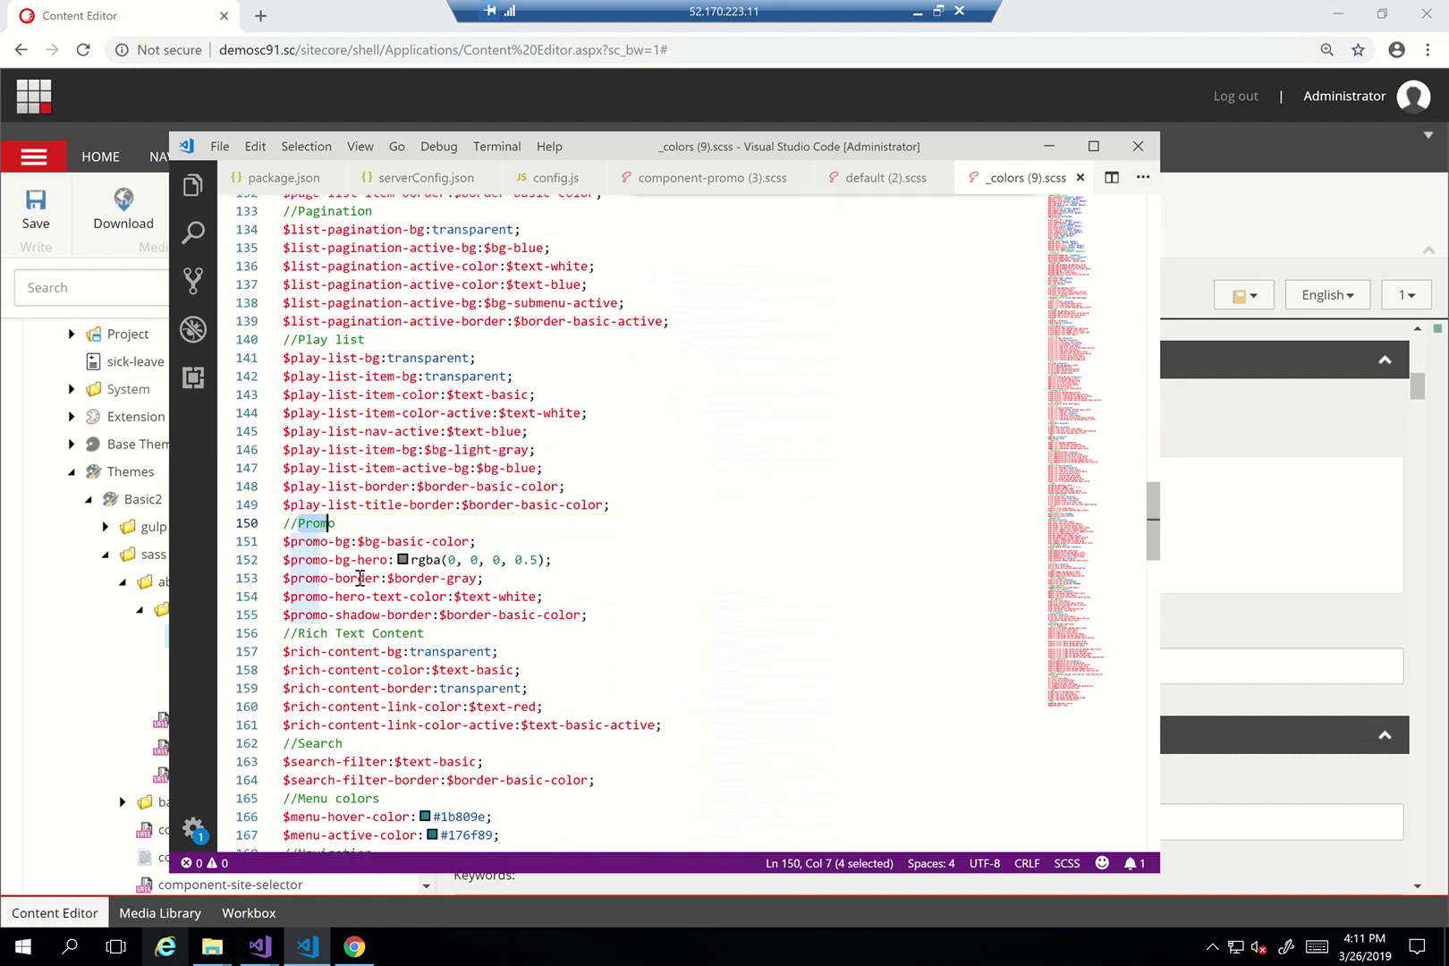
{"action": "left_click", "coordinate": [300, 541]}
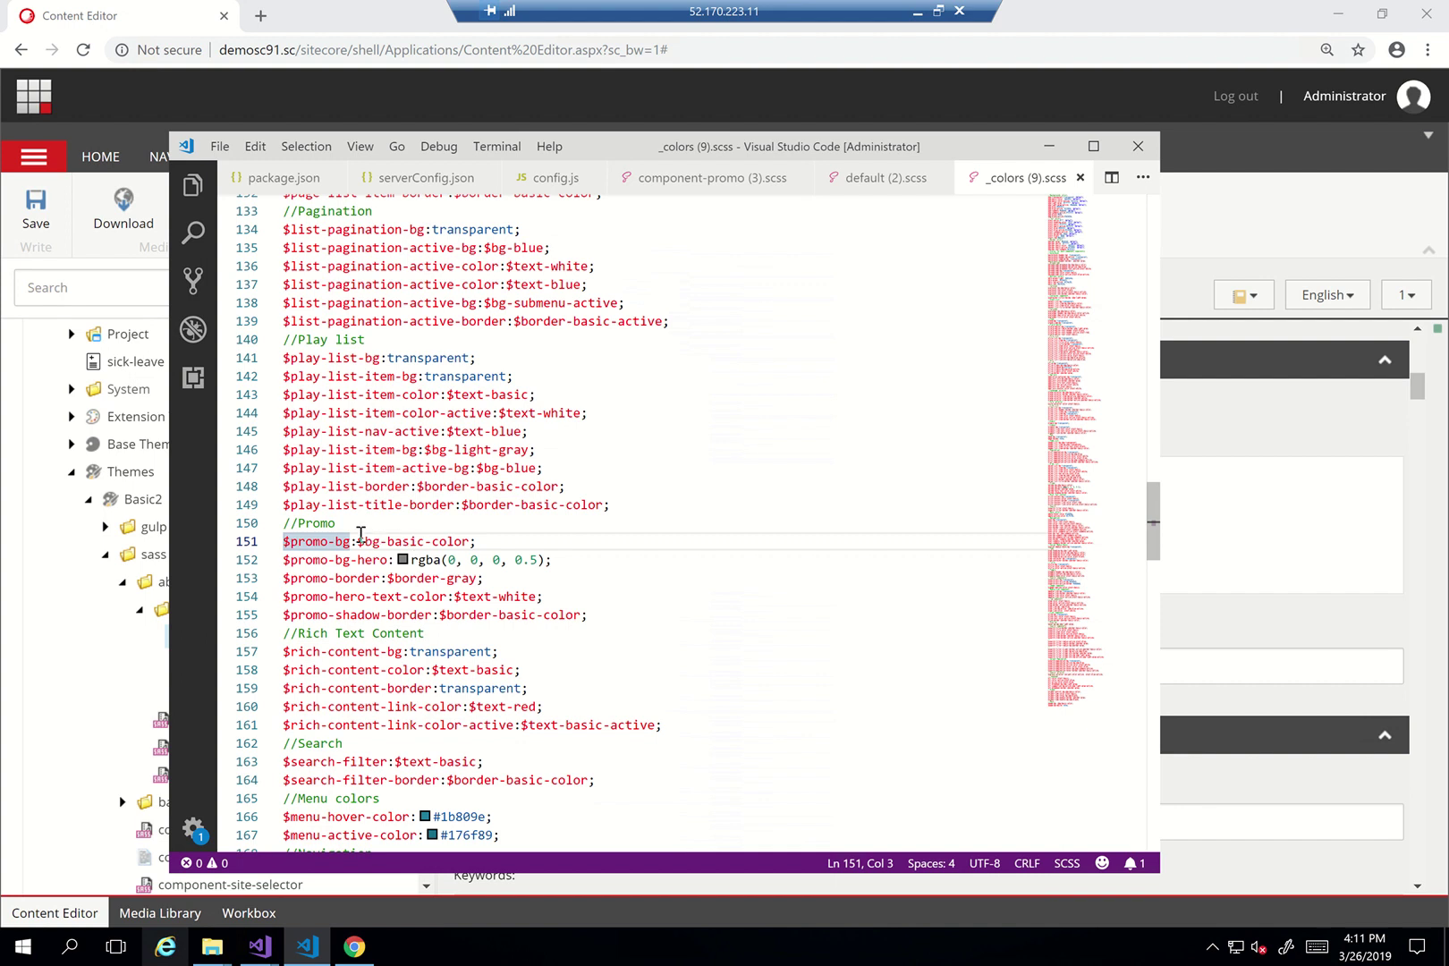
{"action": "left_click_drag", "start_coordinate": [361, 534], "coordinate": [436, 536]}
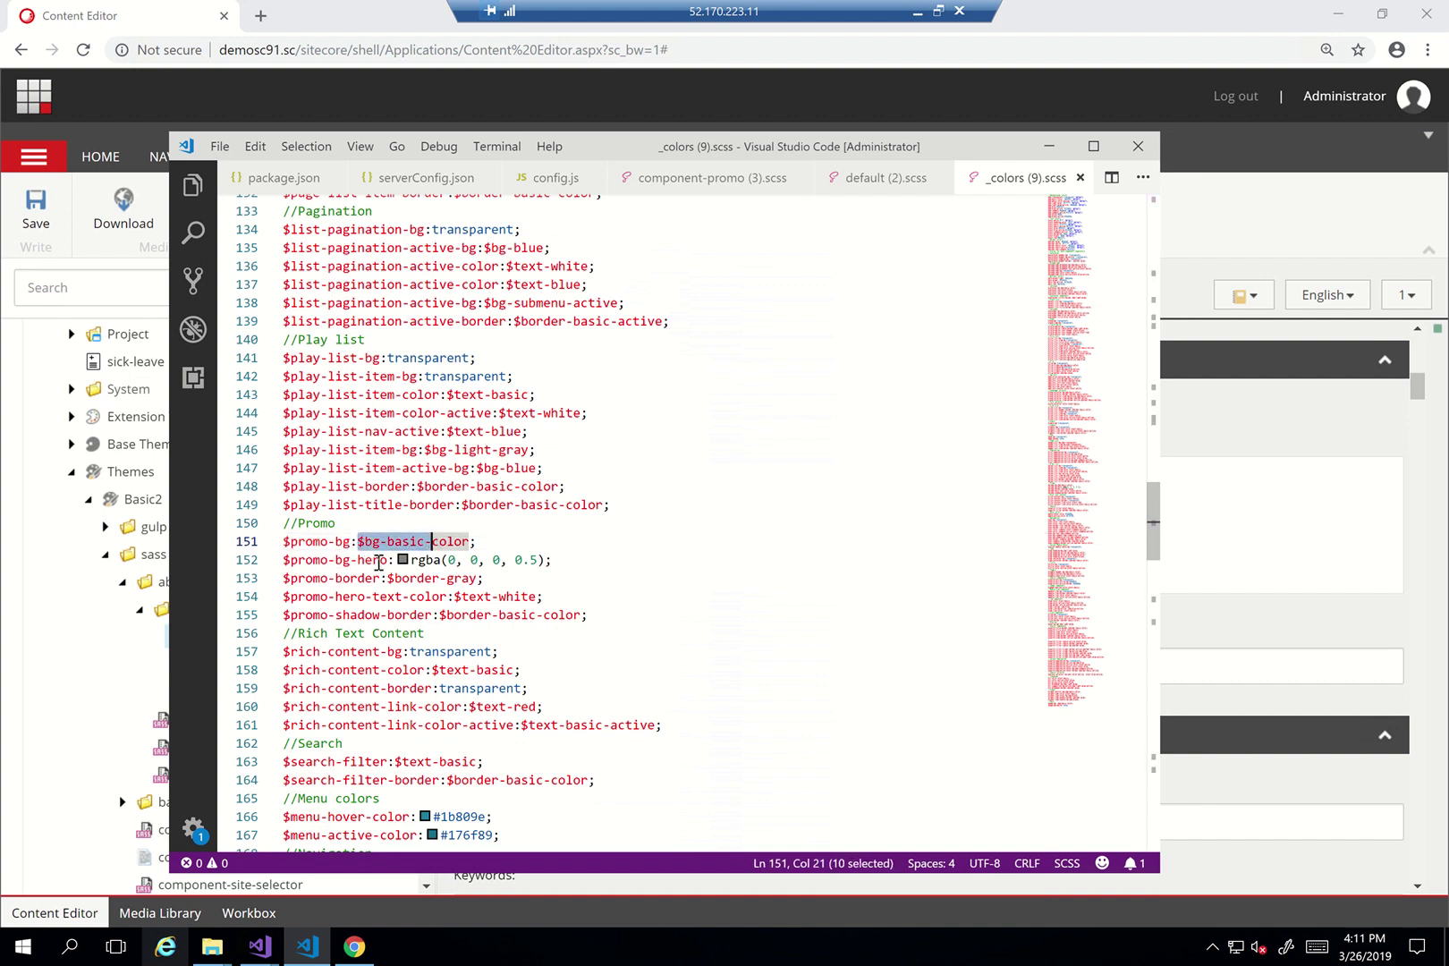
{"action": "left_click_drag", "start_coordinate": [410, 560], "coordinate": [627, 558]}
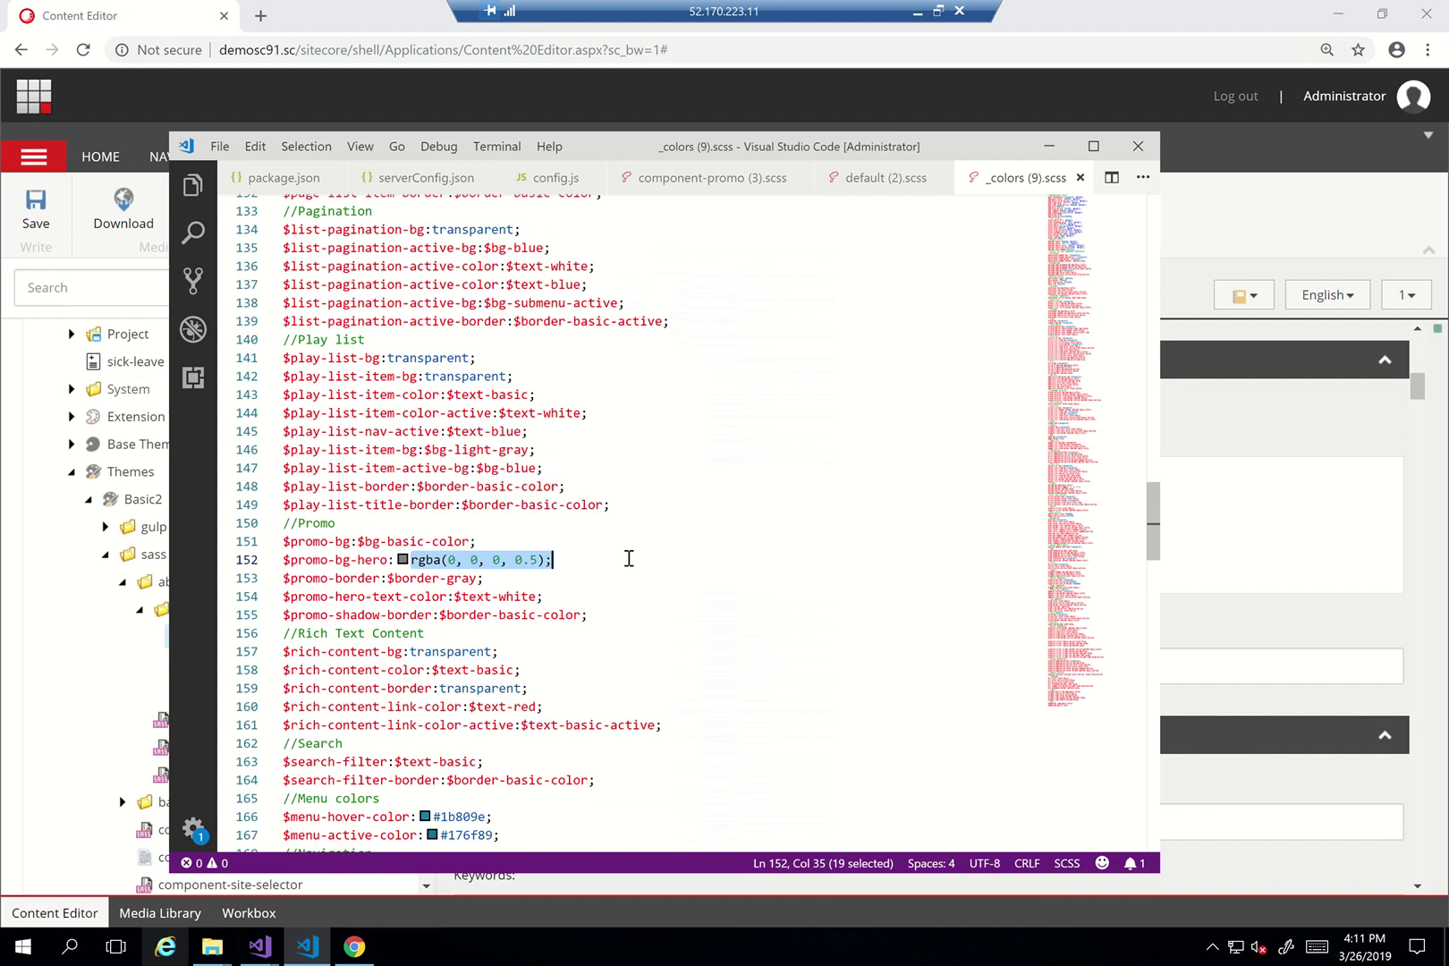
{"action": "left_click_drag", "start_coordinate": [314, 577], "coordinate": [621, 611]}
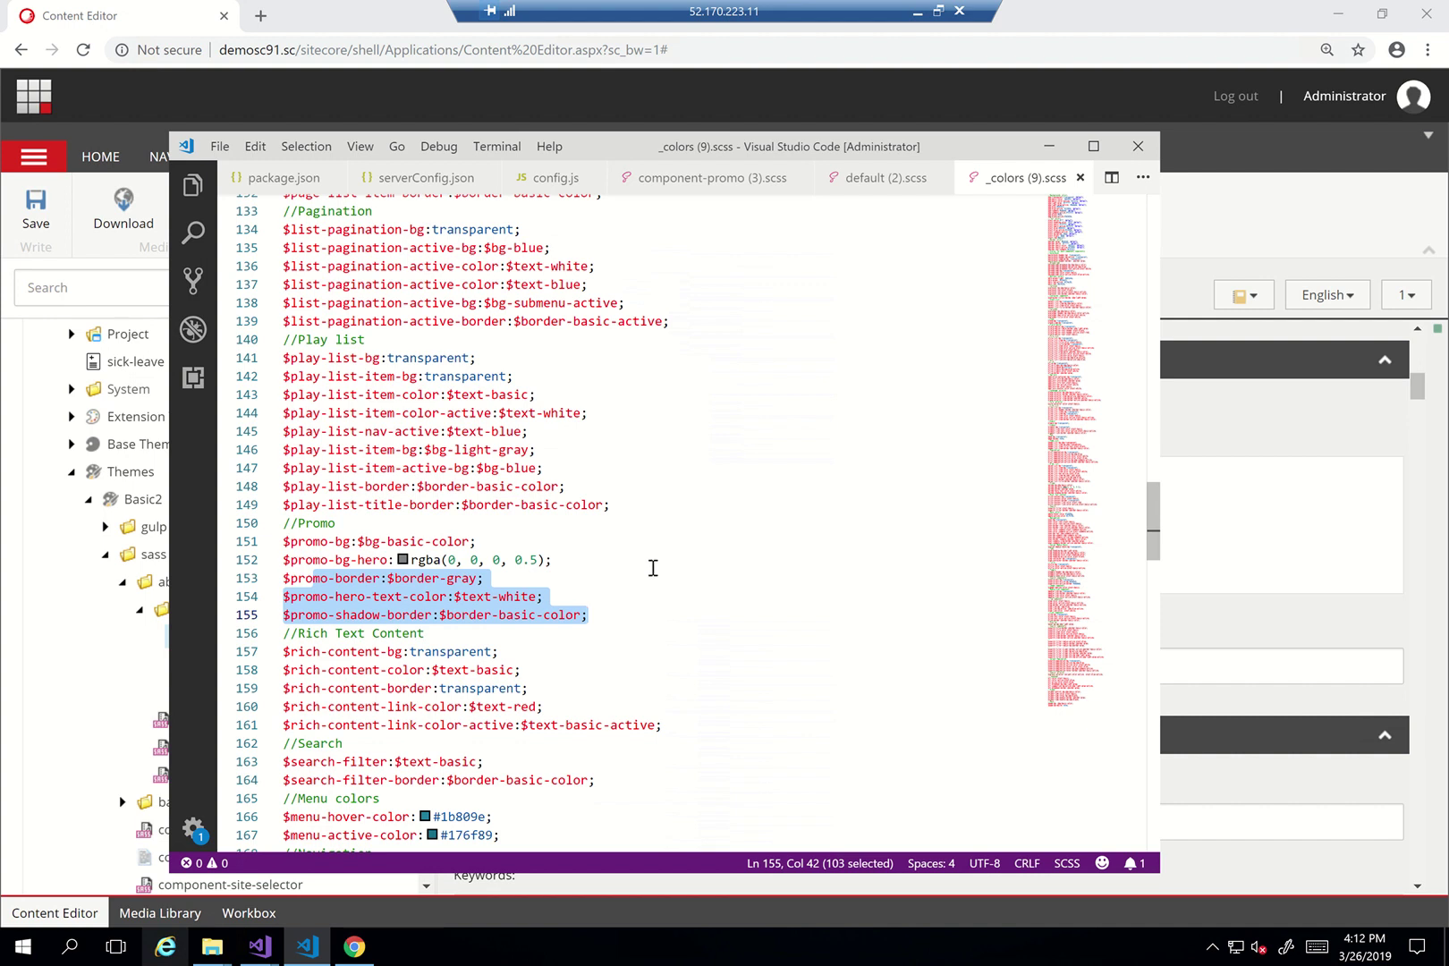
{"action": "scroll", "coordinate": [650, 570], "scroll_direction": "up", "scroll_amount": 20}
{"action": "scroll", "coordinate": [653, 572], "scroll_direction": "down", "scroll_amount": 8}
Minimize the remote session and show PowerPoint slide 31, Proposed Component Theming, with its highlights SASS paths
{"action": "key", "text": "super+Tab"}
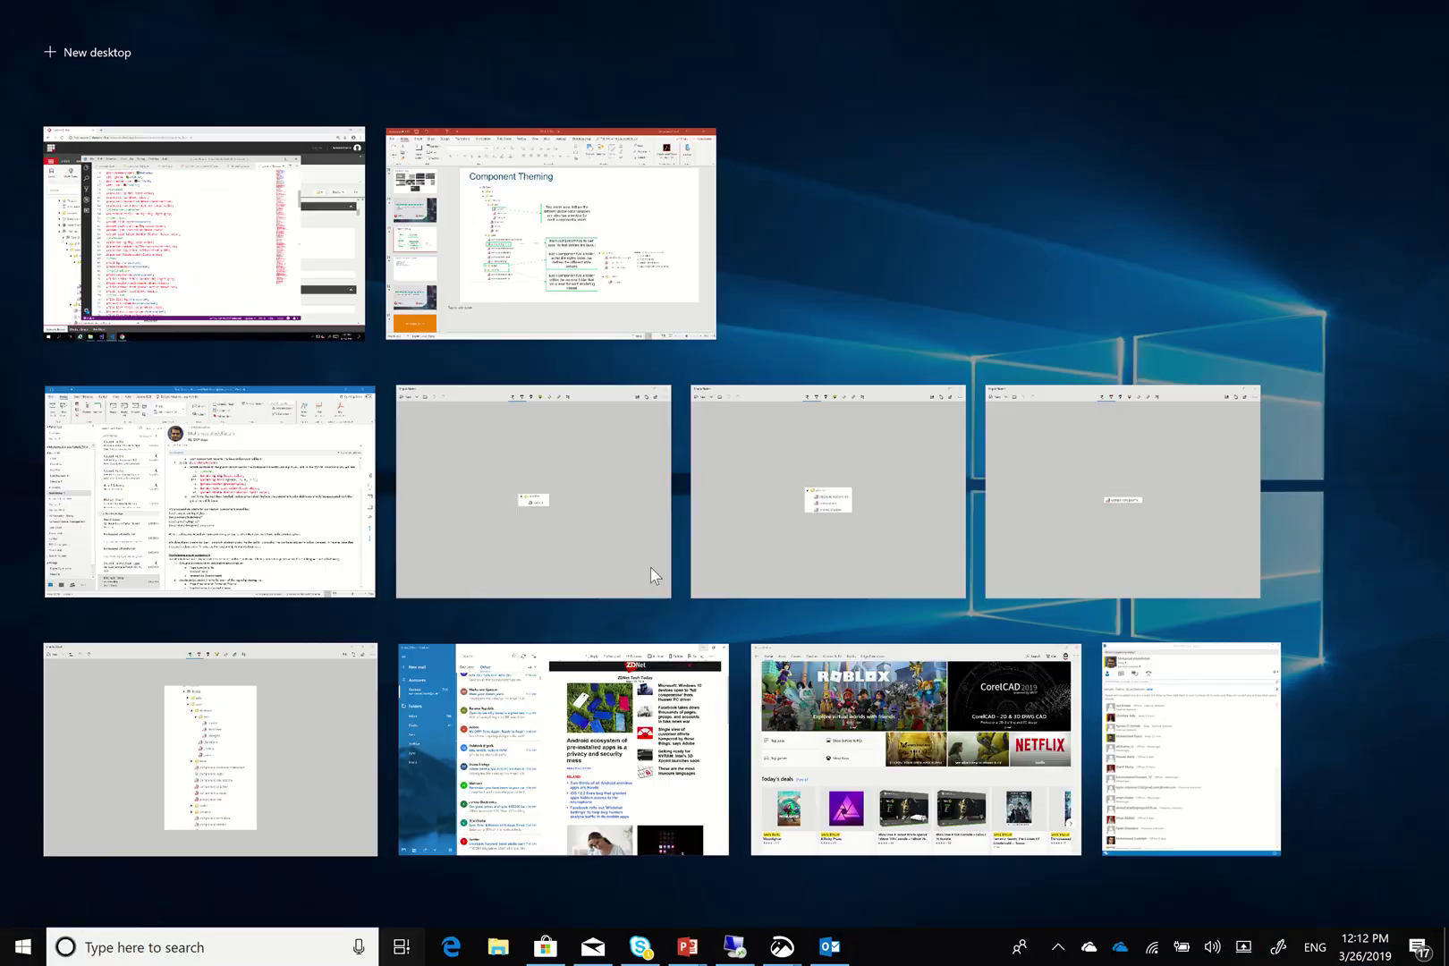
{"action": "left_click", "coordinate": [199, 243]}
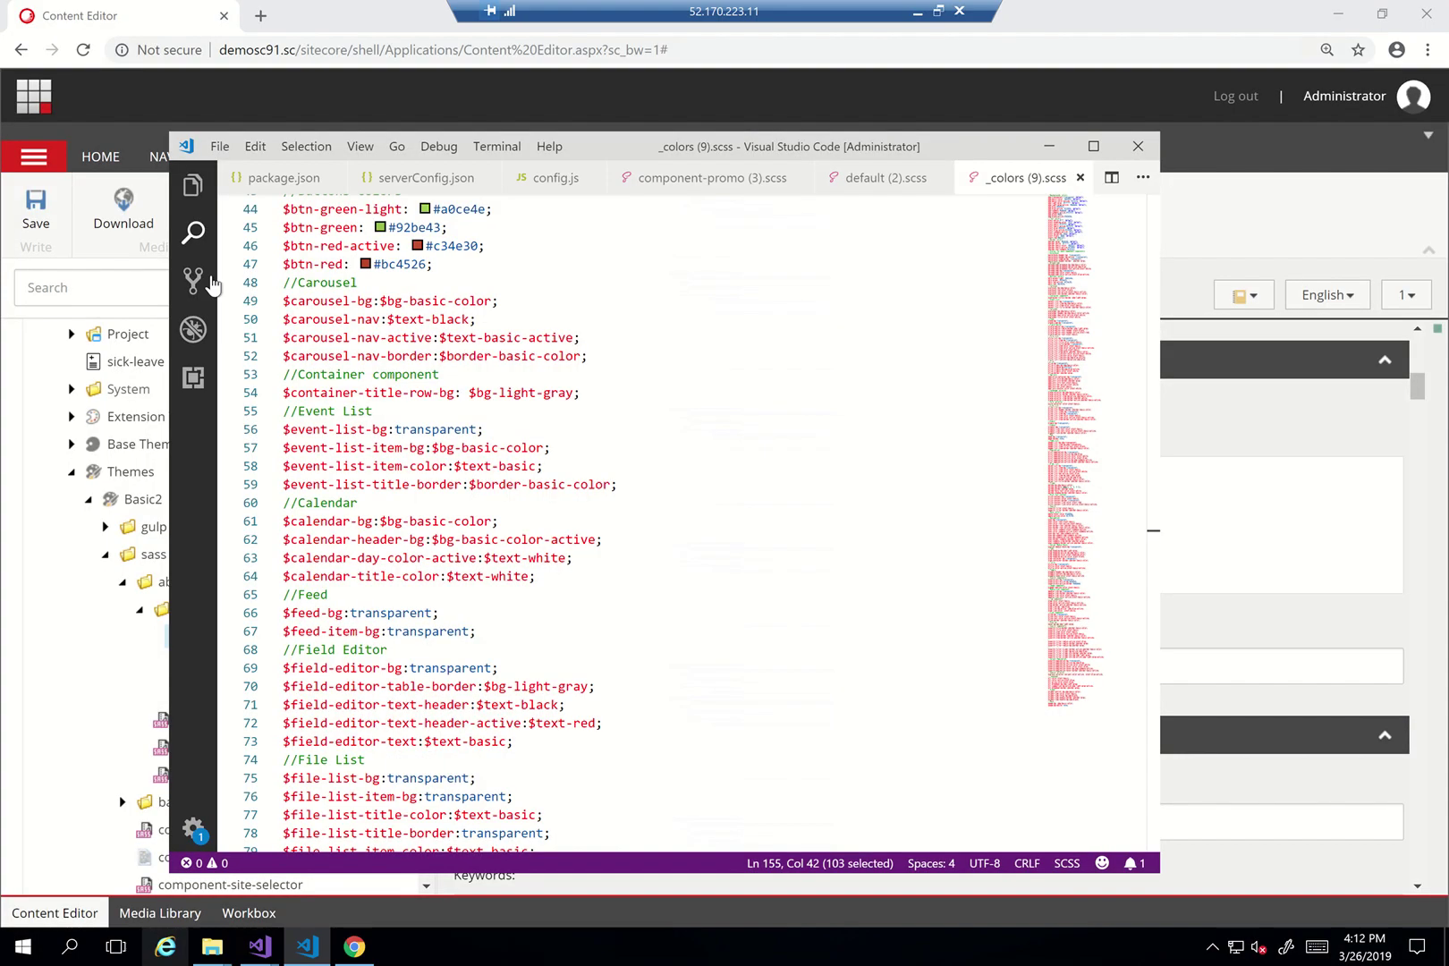
{"action": "left_click", "coordinate": [192, 280]}
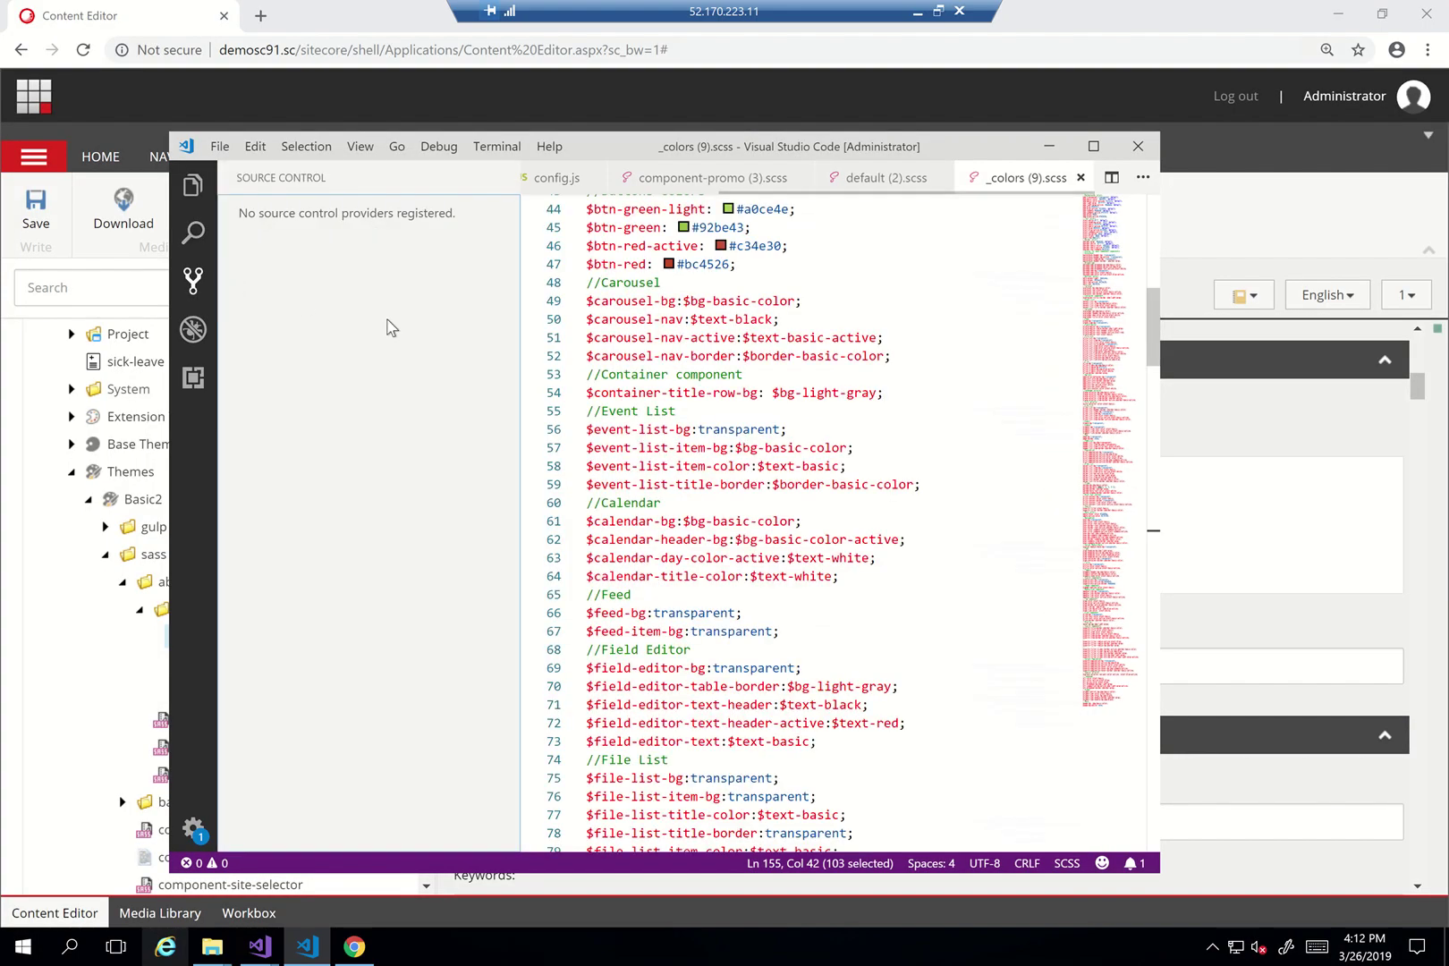
{"action": "left_click", "coordinate": [917, 12]}
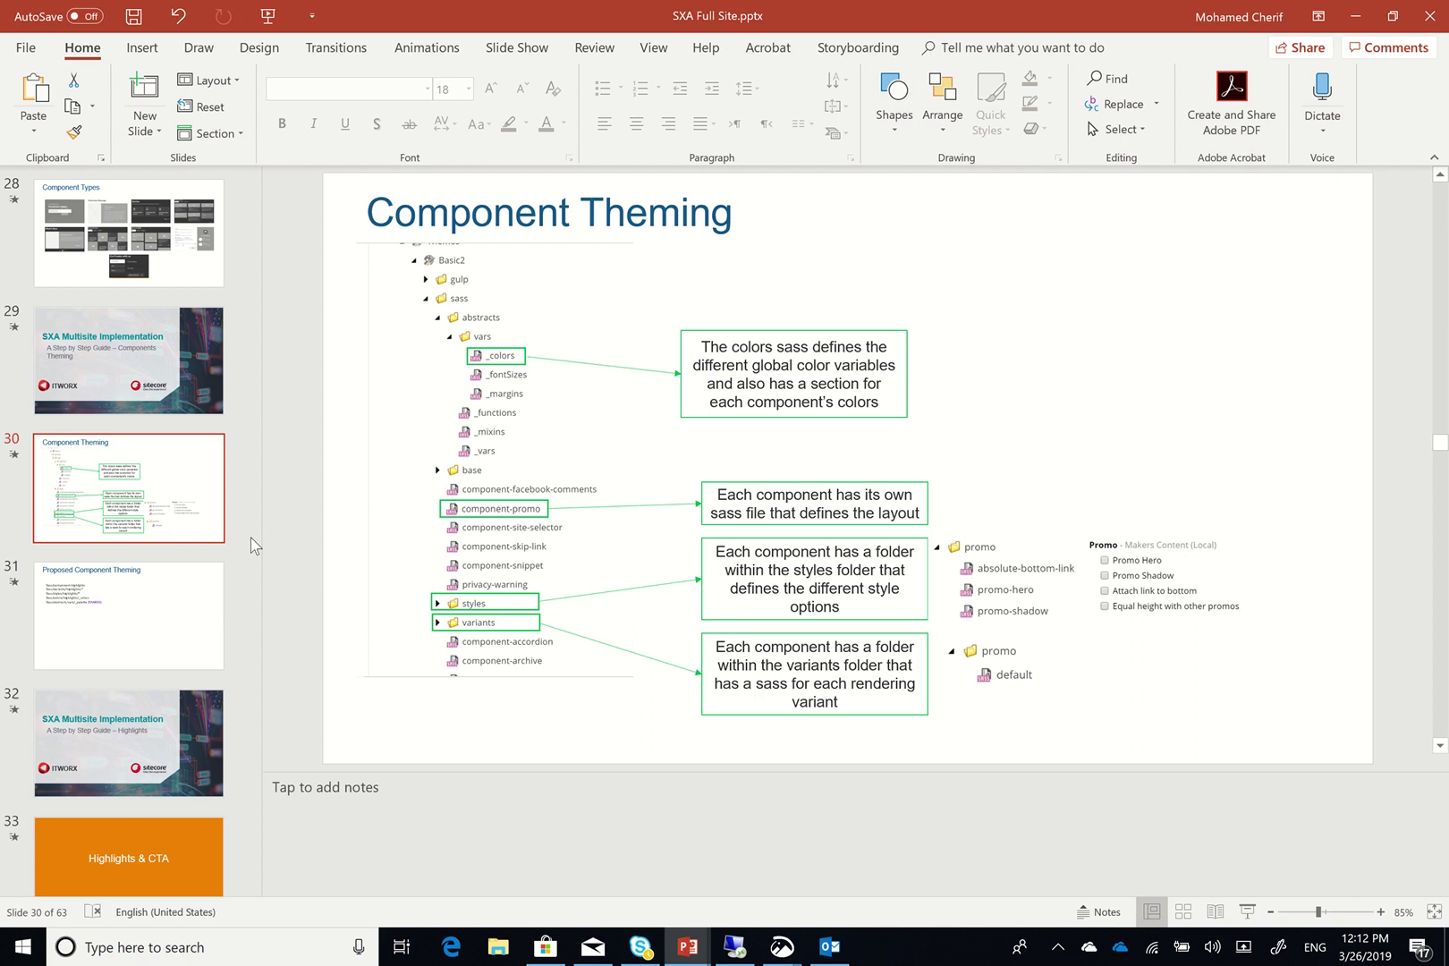
{"action": "left_click", "coordinate": [134, 615]}
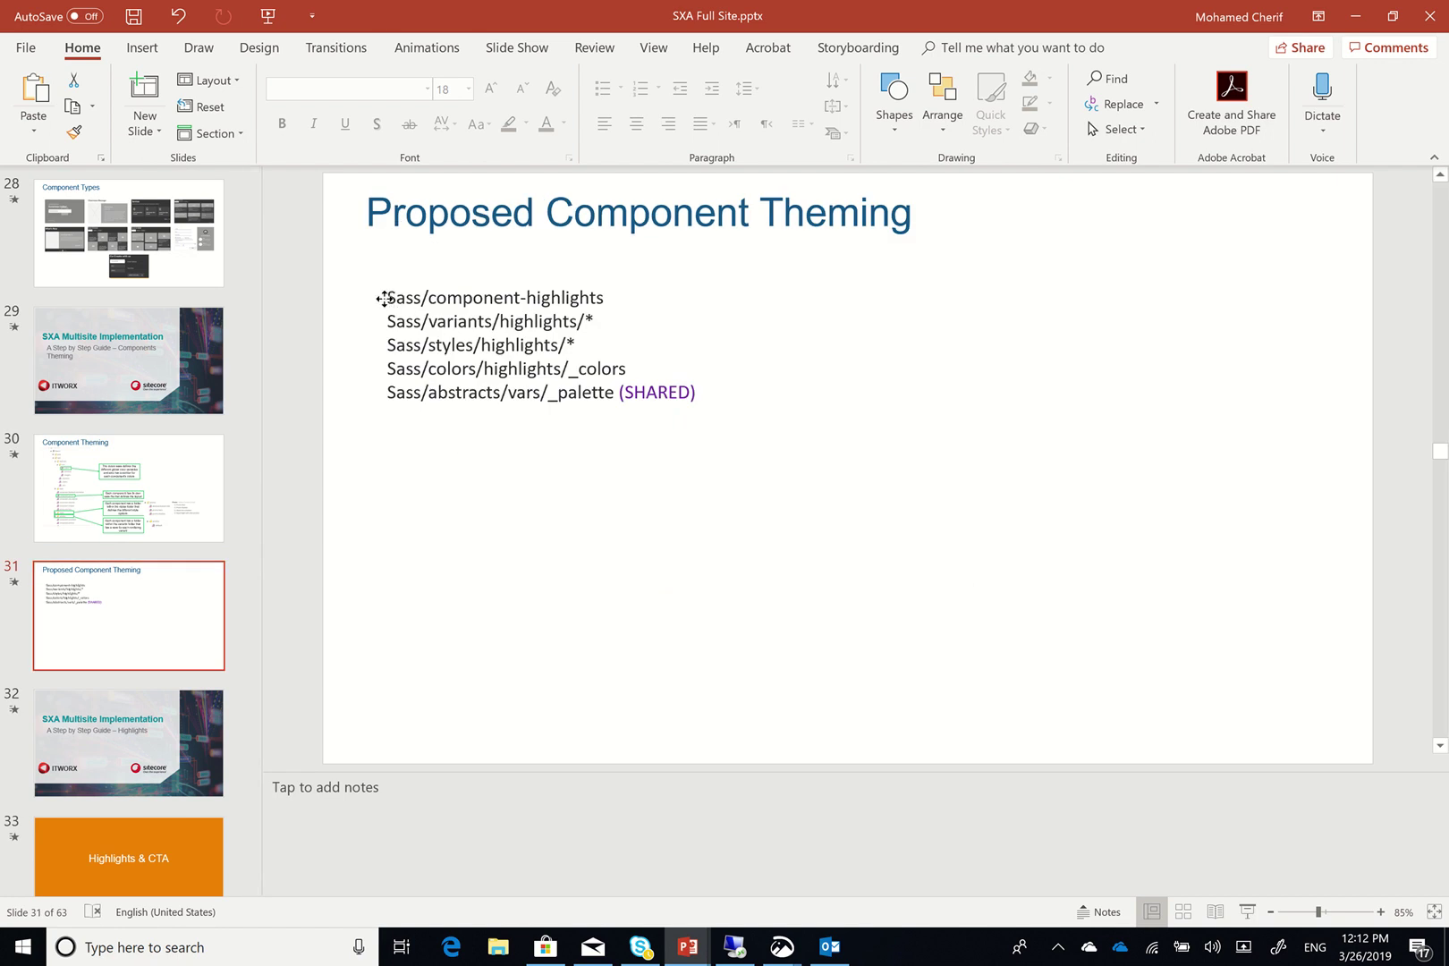
{"action": "left_click", "coordinate": [392, 299]}
{"action": "triple_click", "coordinate": [443, 298]}
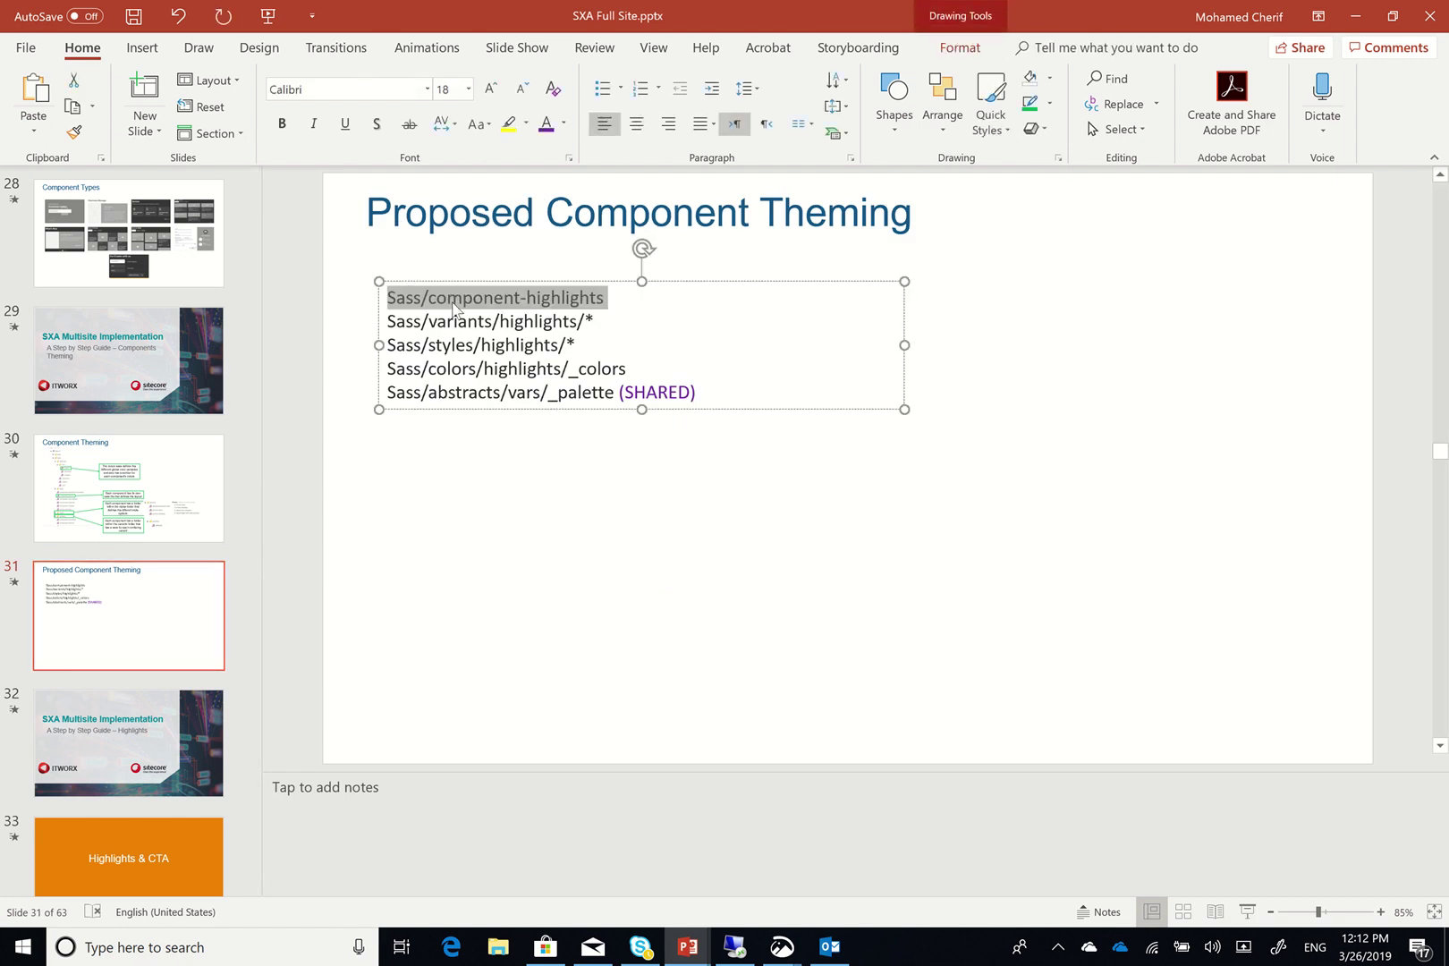
{"action": "left_click", "coordinate": [448, 302]}
{"action": "double_click", "coordinate": [562, 297]}
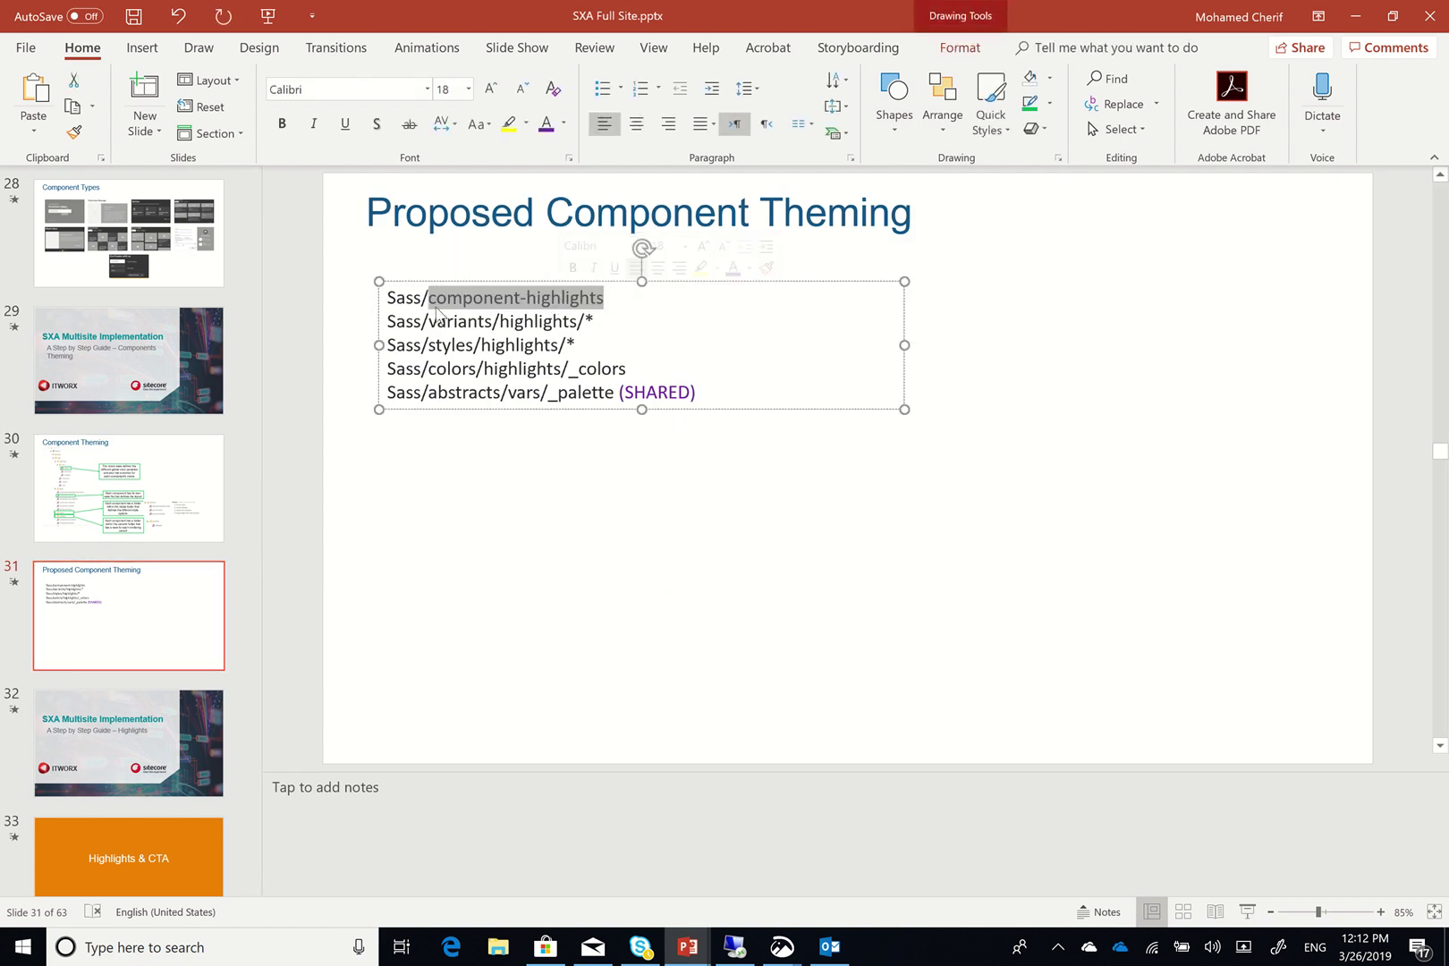
{"action": "left_click", "coordinate": [394, 298]}
{"action": "key", "text": "Right"}
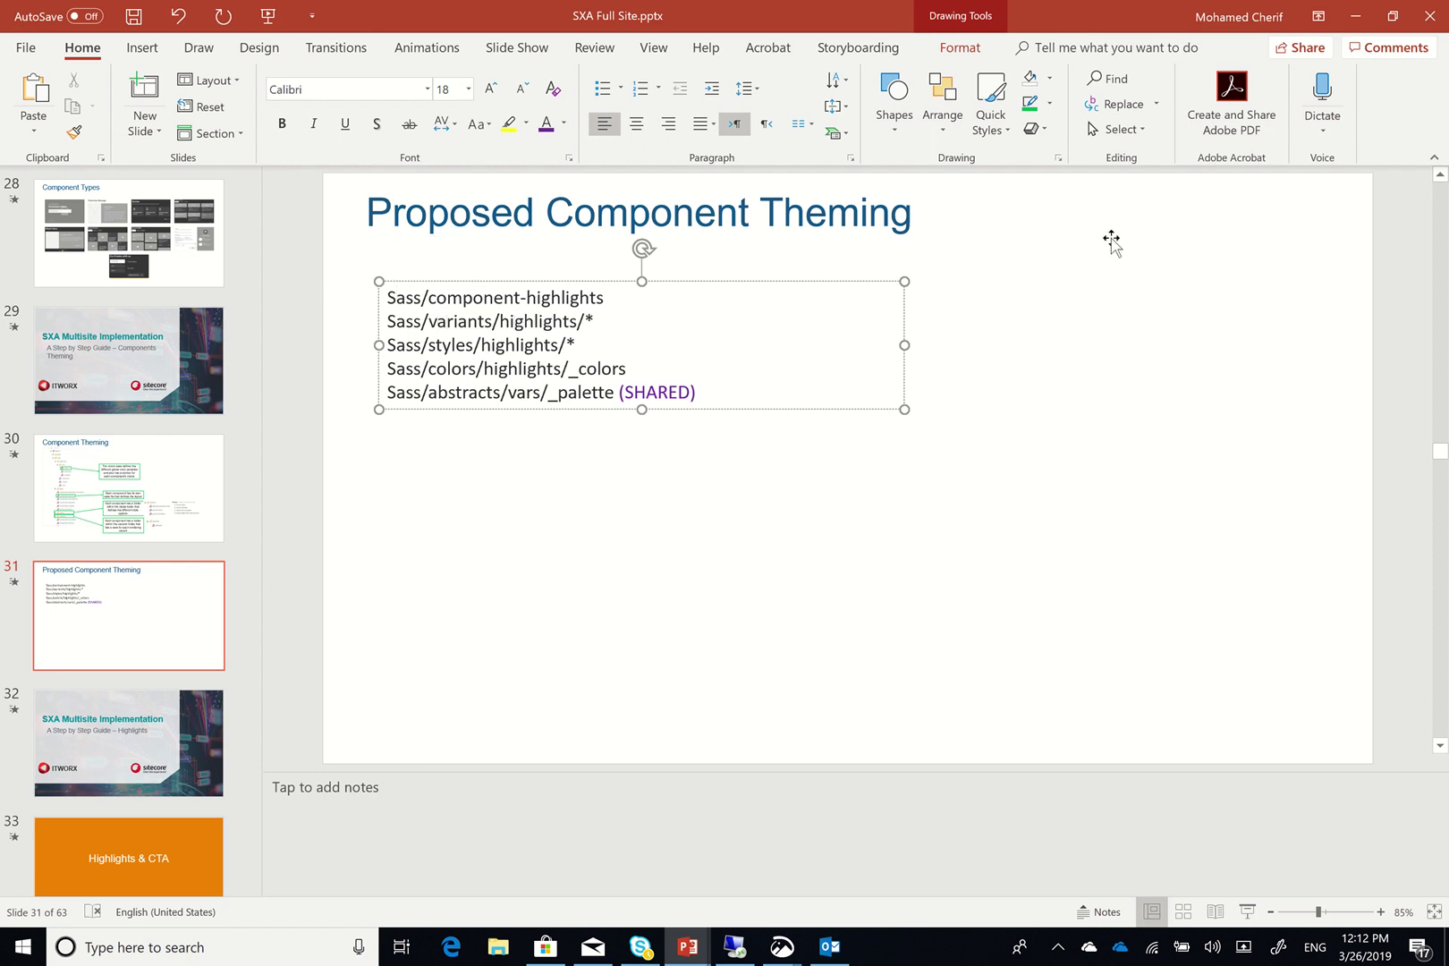
{"action": "key", "text": "Right"}
{"action": "left_click", "coordinate": [509, 347]}
{"action": "left_click", "coordinate": [592, 347]}
{"action": "left_click", "coordinate": [437, 374]}
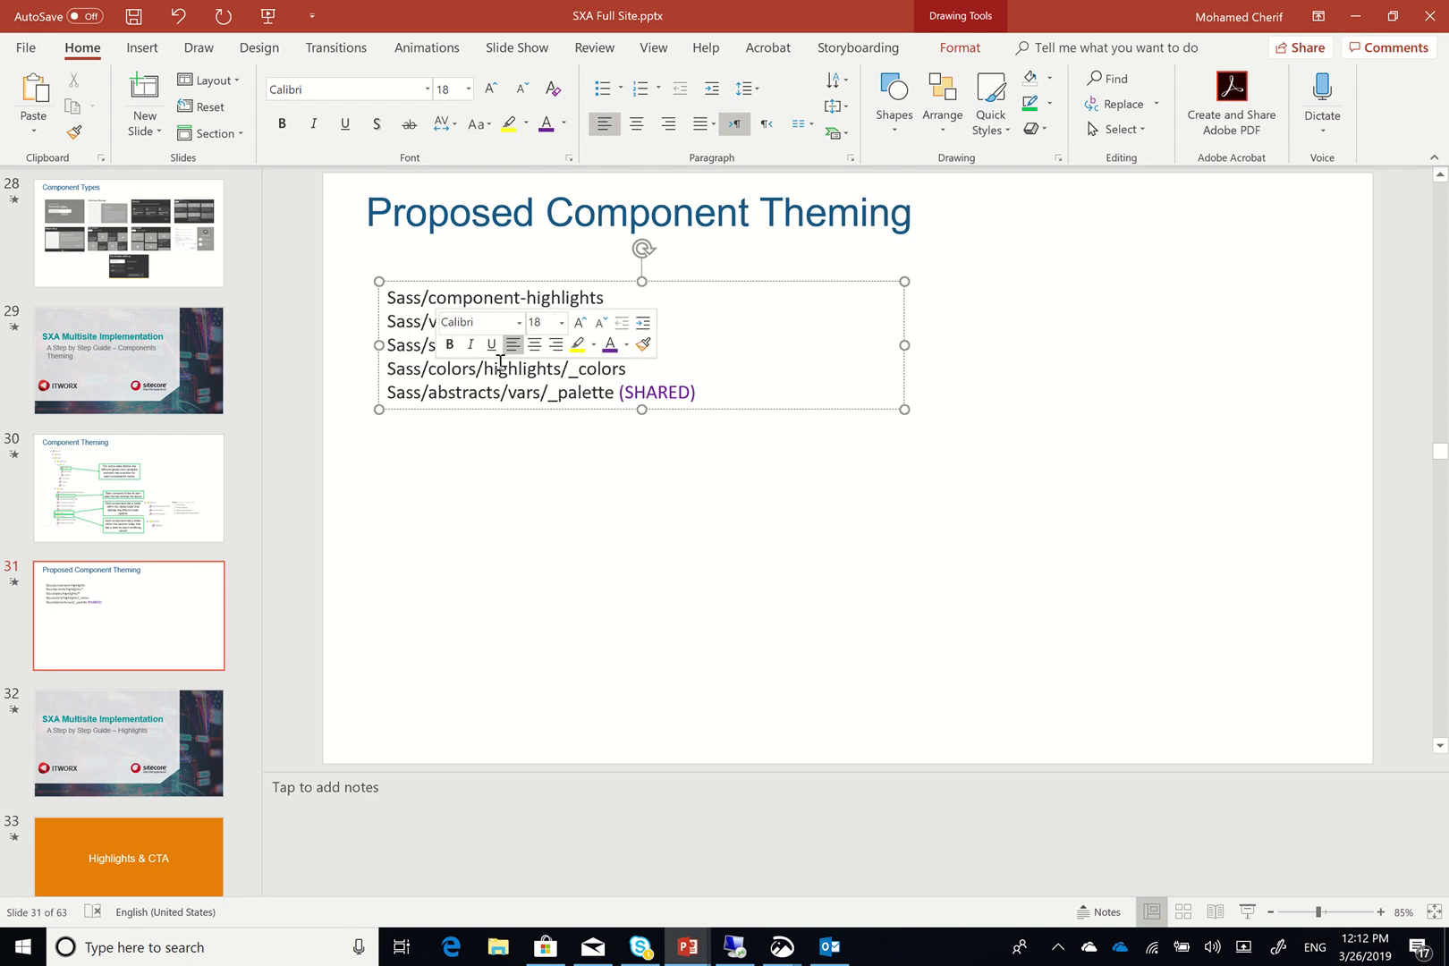
{"action": "left_click", "coordinate": [539, 368]}
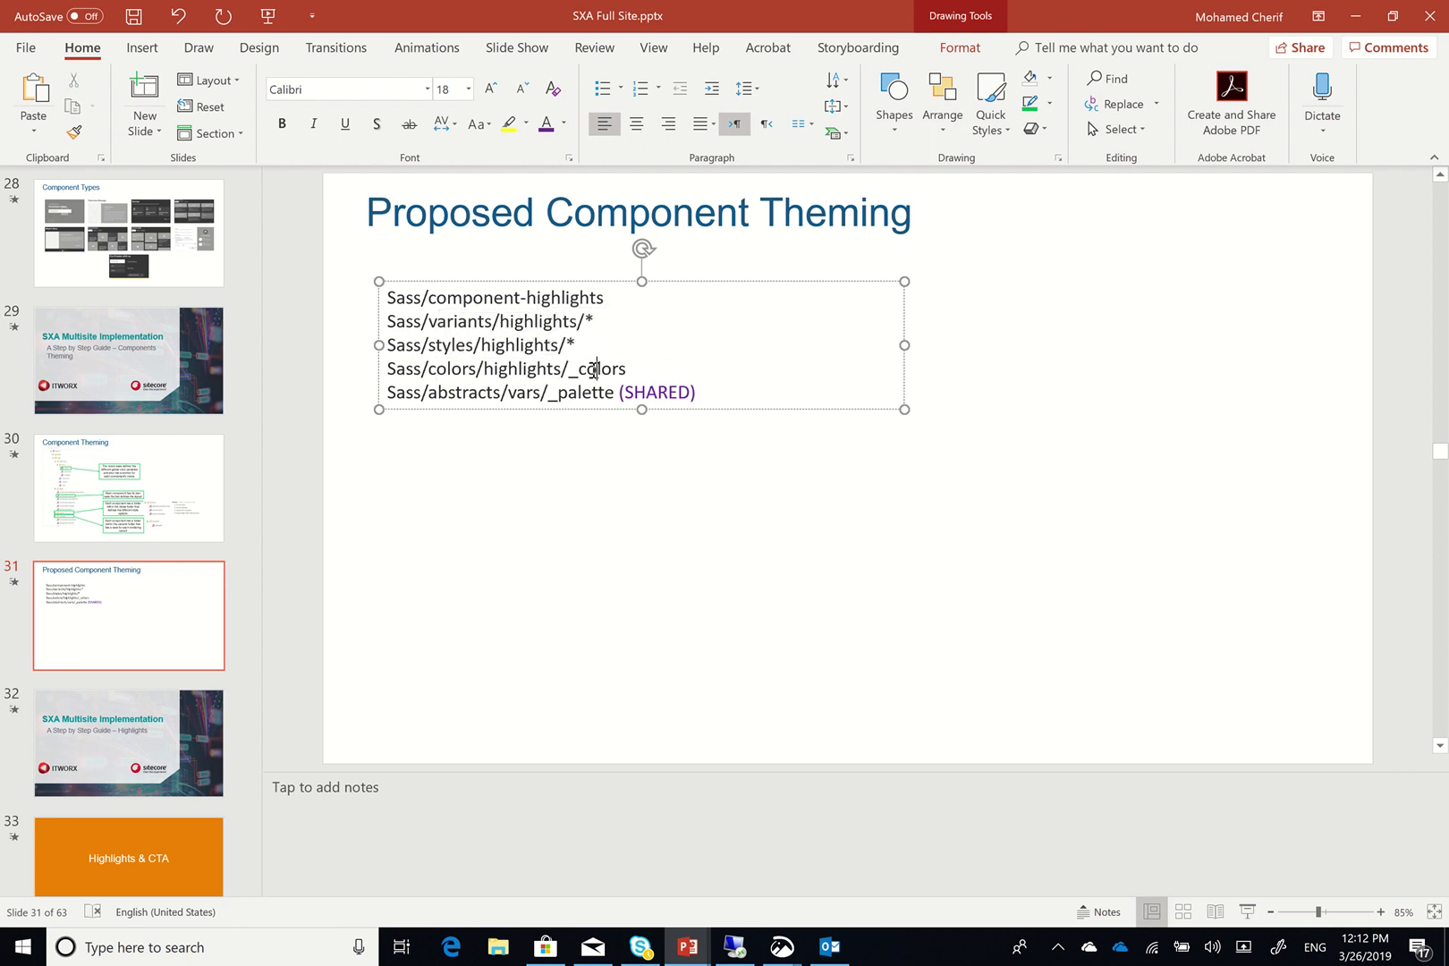
{"action": "left_click", "coordinate": [595, 368]}
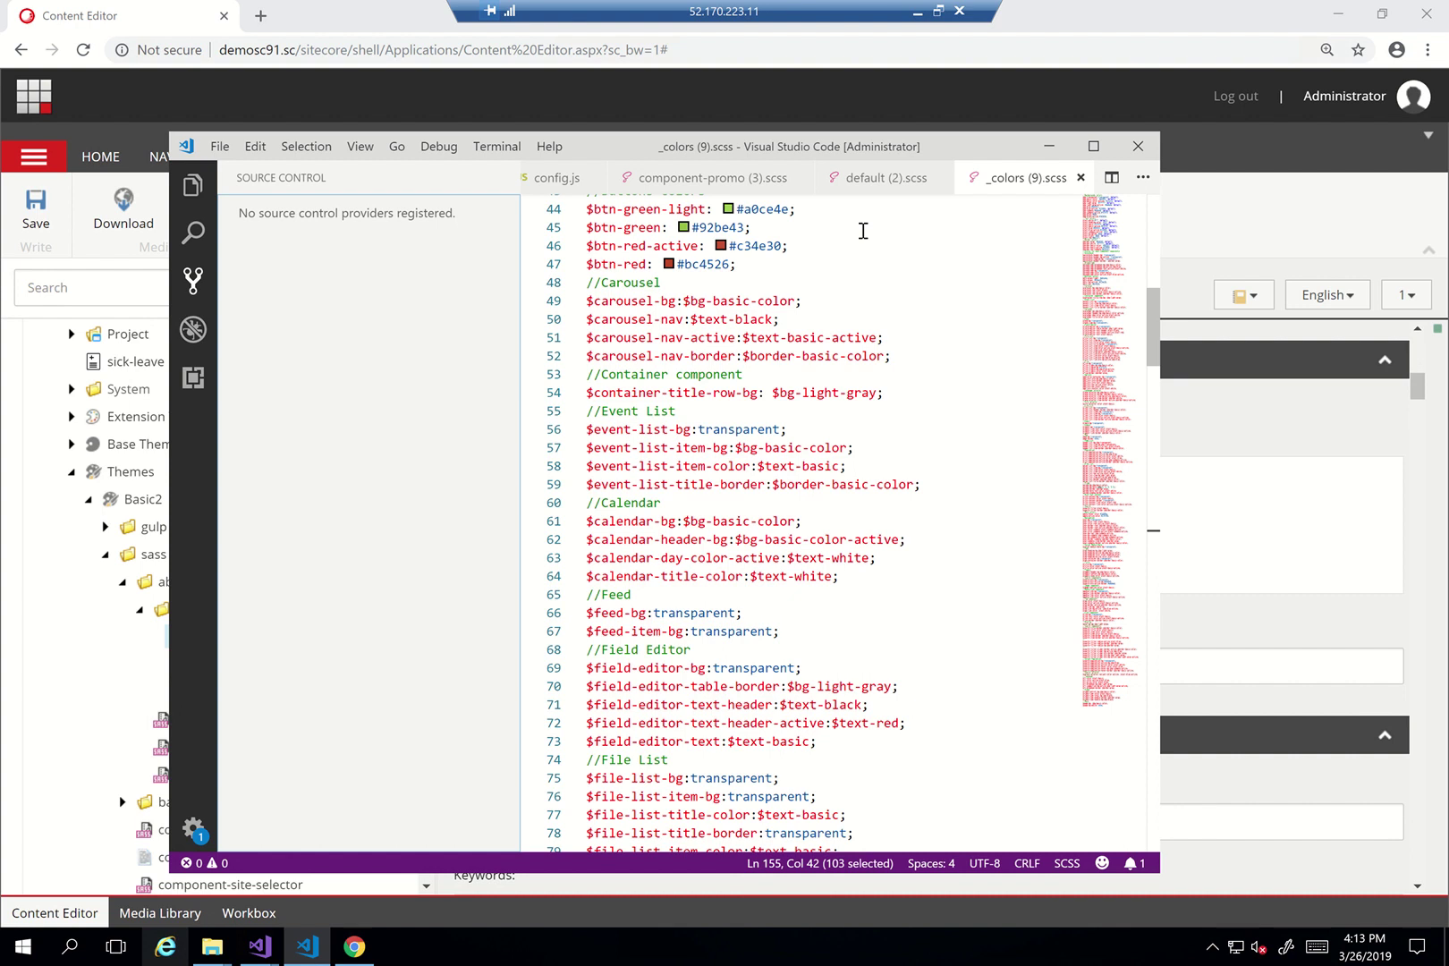
Search _colors (9).scss for 'promo' and select the five Promo colour variables
{"action": "scroll", "coordinate": [765, 441], "scroll_direction": "down", "scroll_amount": 1}
{"action": "double_click", "coordinate": [754, 465]}
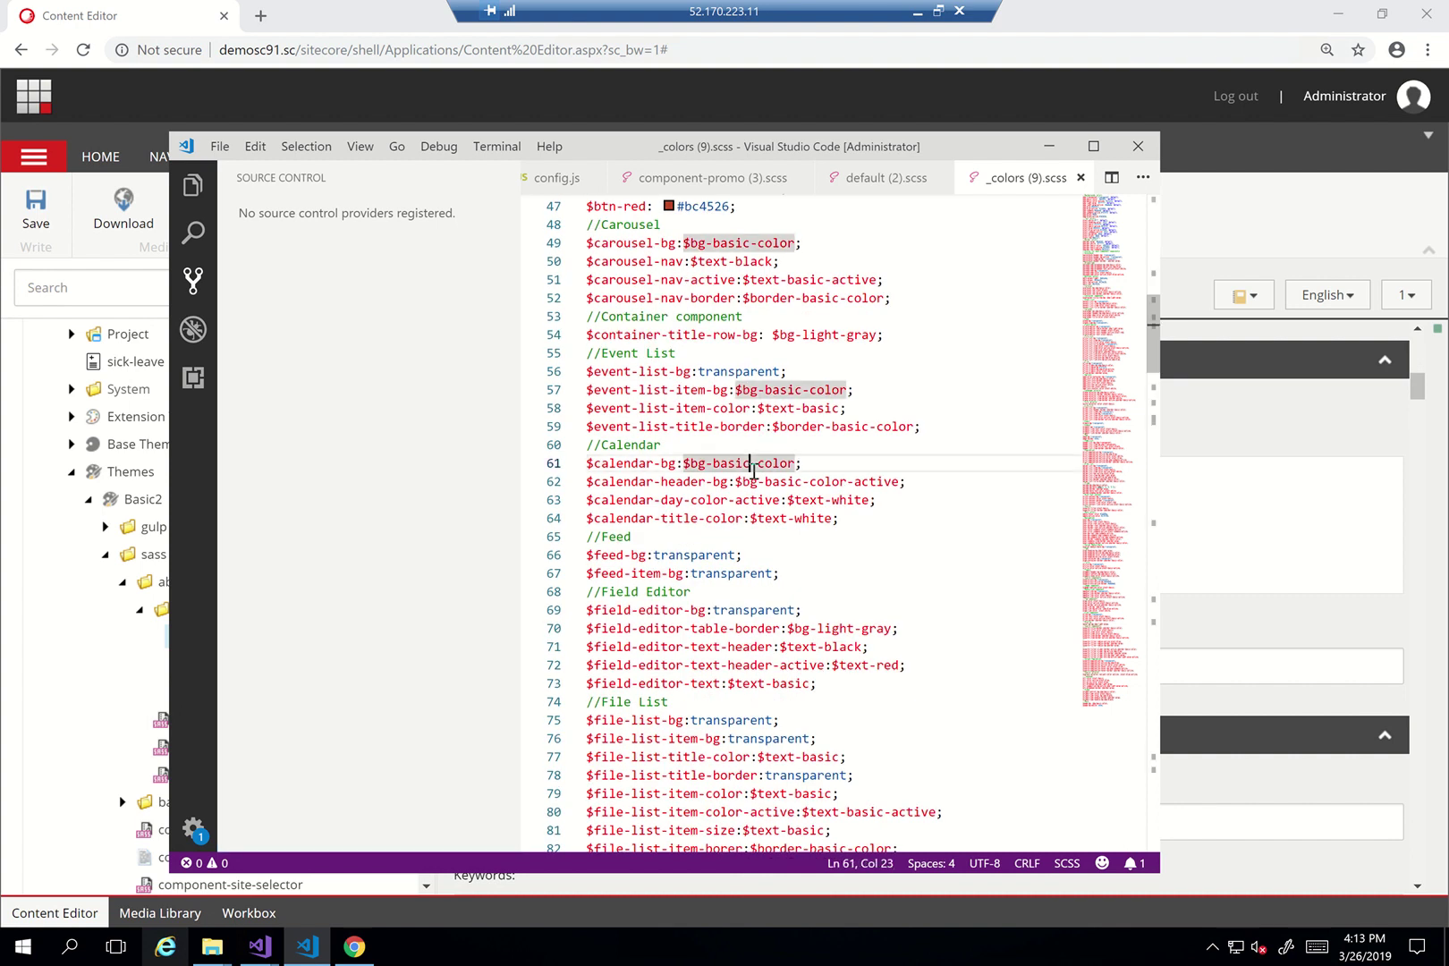
{"action": "key", "text": "ctrl+f"}
{"action": "type", "text": "promo"}
{"action": "key", "text": "Escape"}
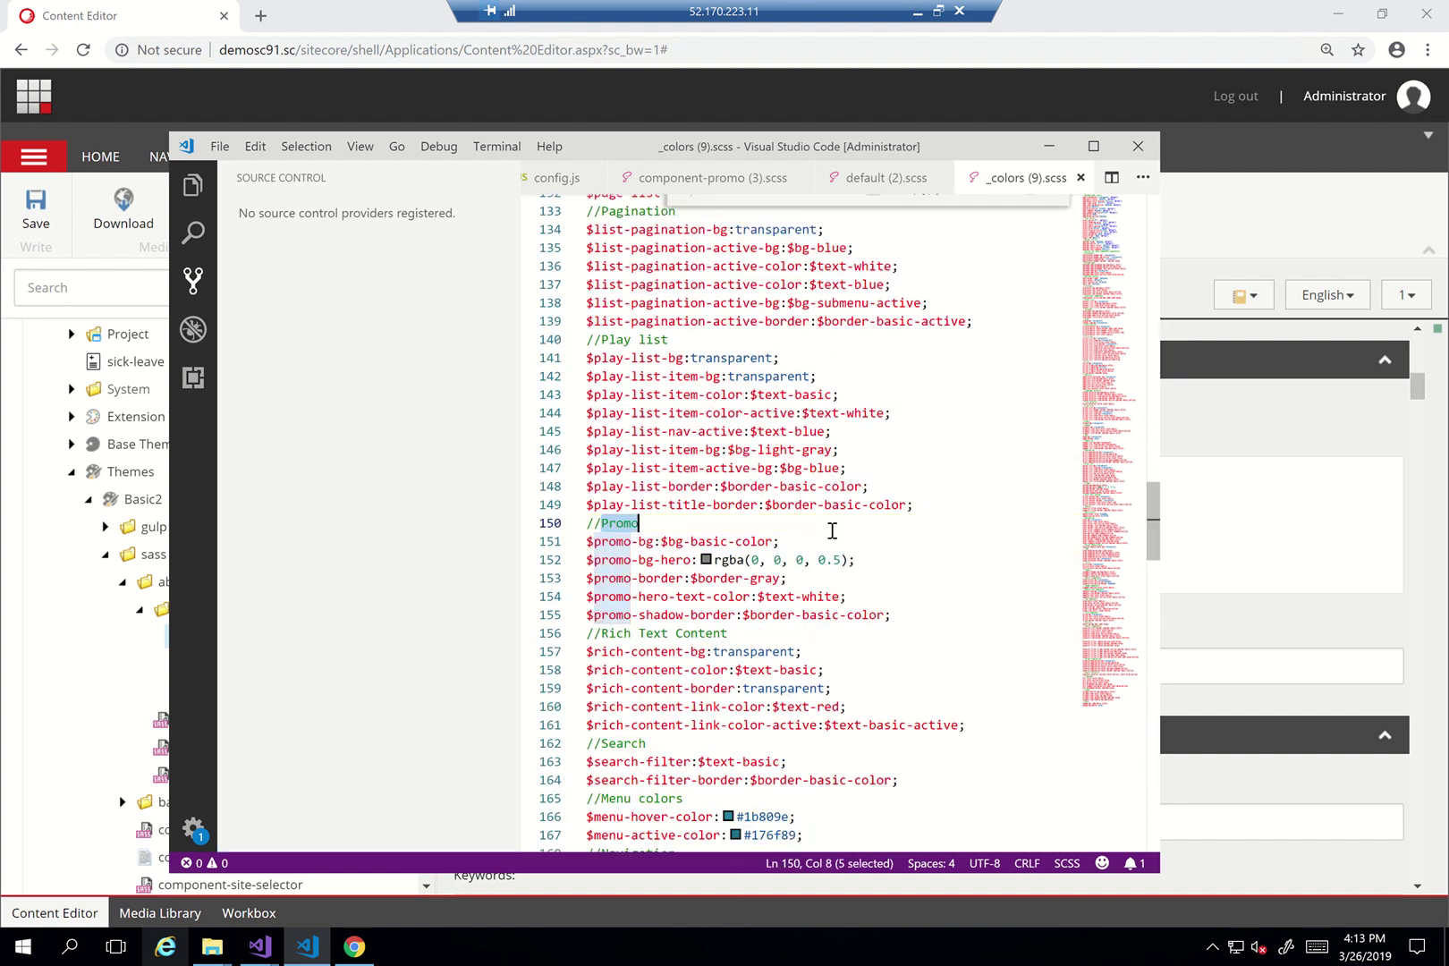
{"action": "left_click_drag", "start_coordinate": [893, 615], "coordinate": [587, 524]}
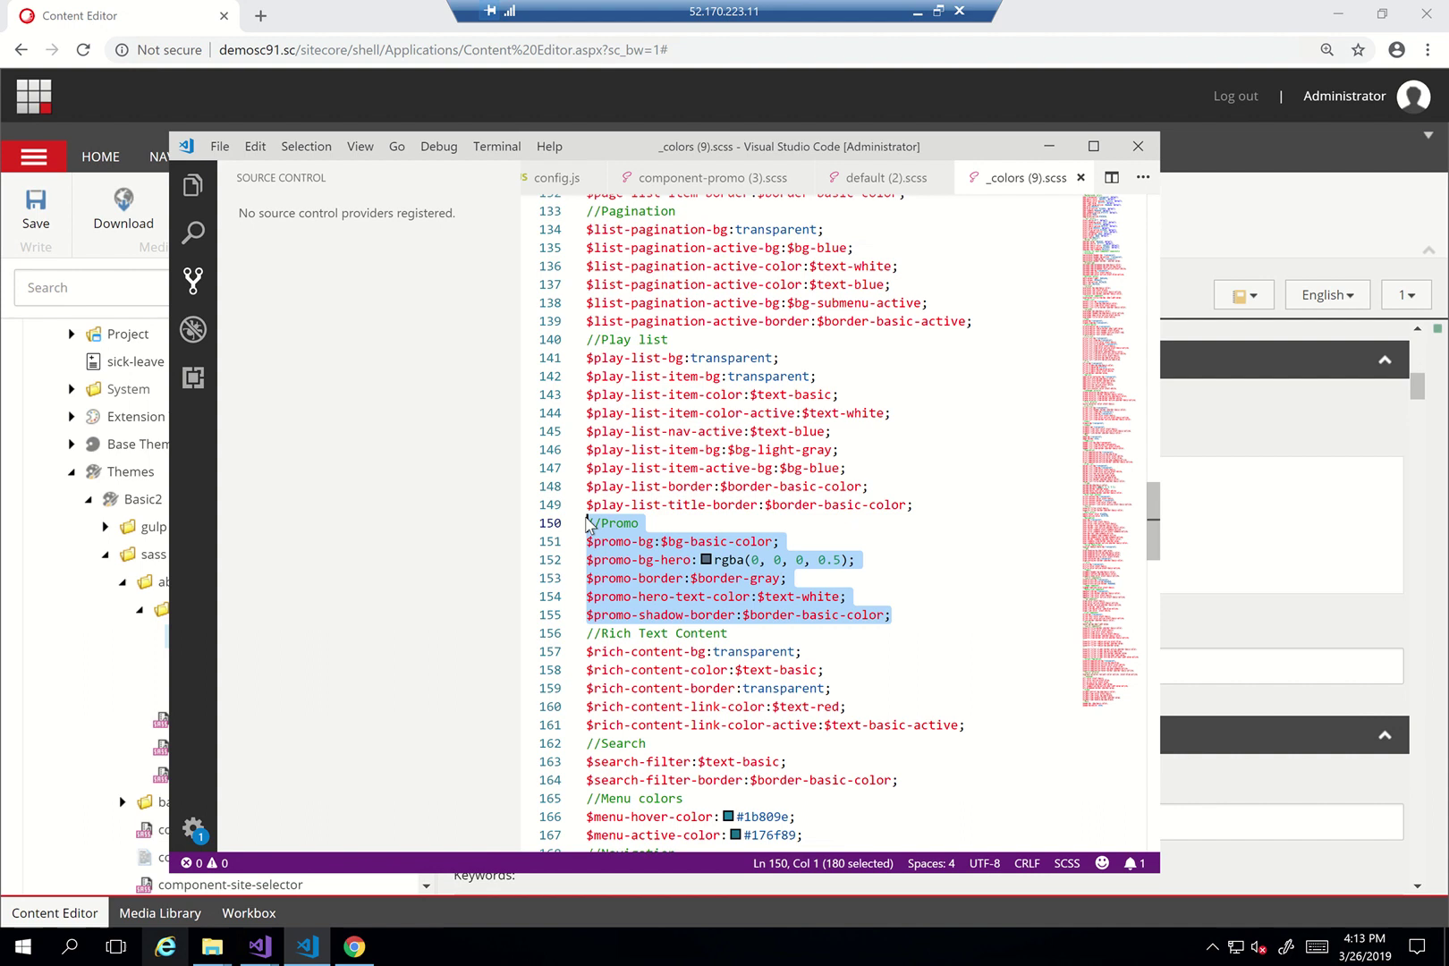
{"action": "scroll", "coordinate": [863, 430], "scroll_direction": "up", "scroll_amount": 5}
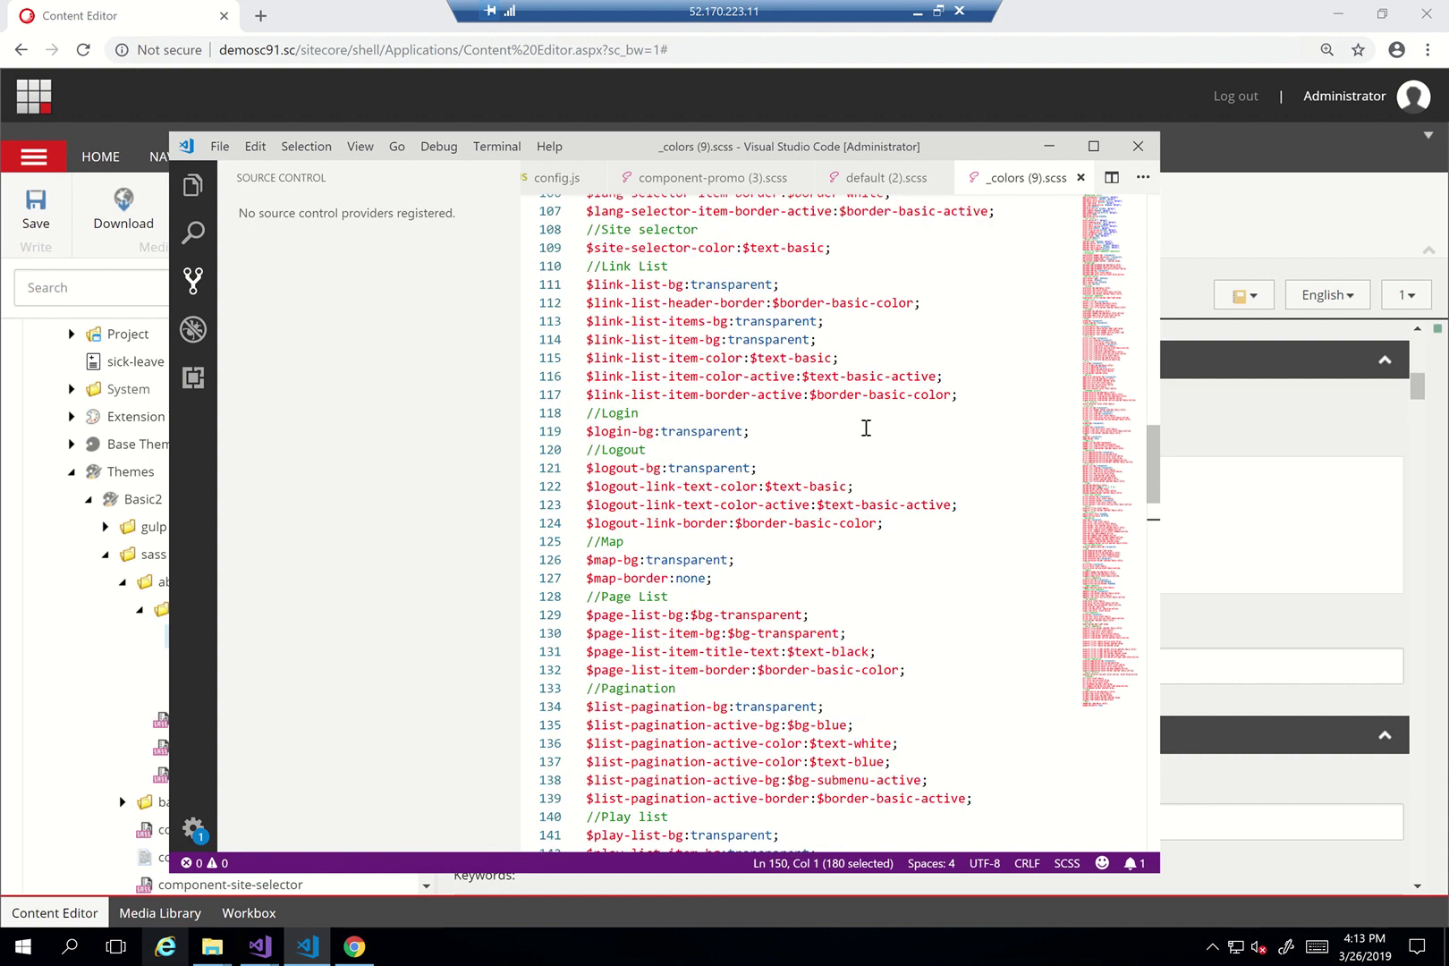
{"action": "scroll", "coordinate": [856, 453], "scroll_direction": "down", "scroll_amount": 8}
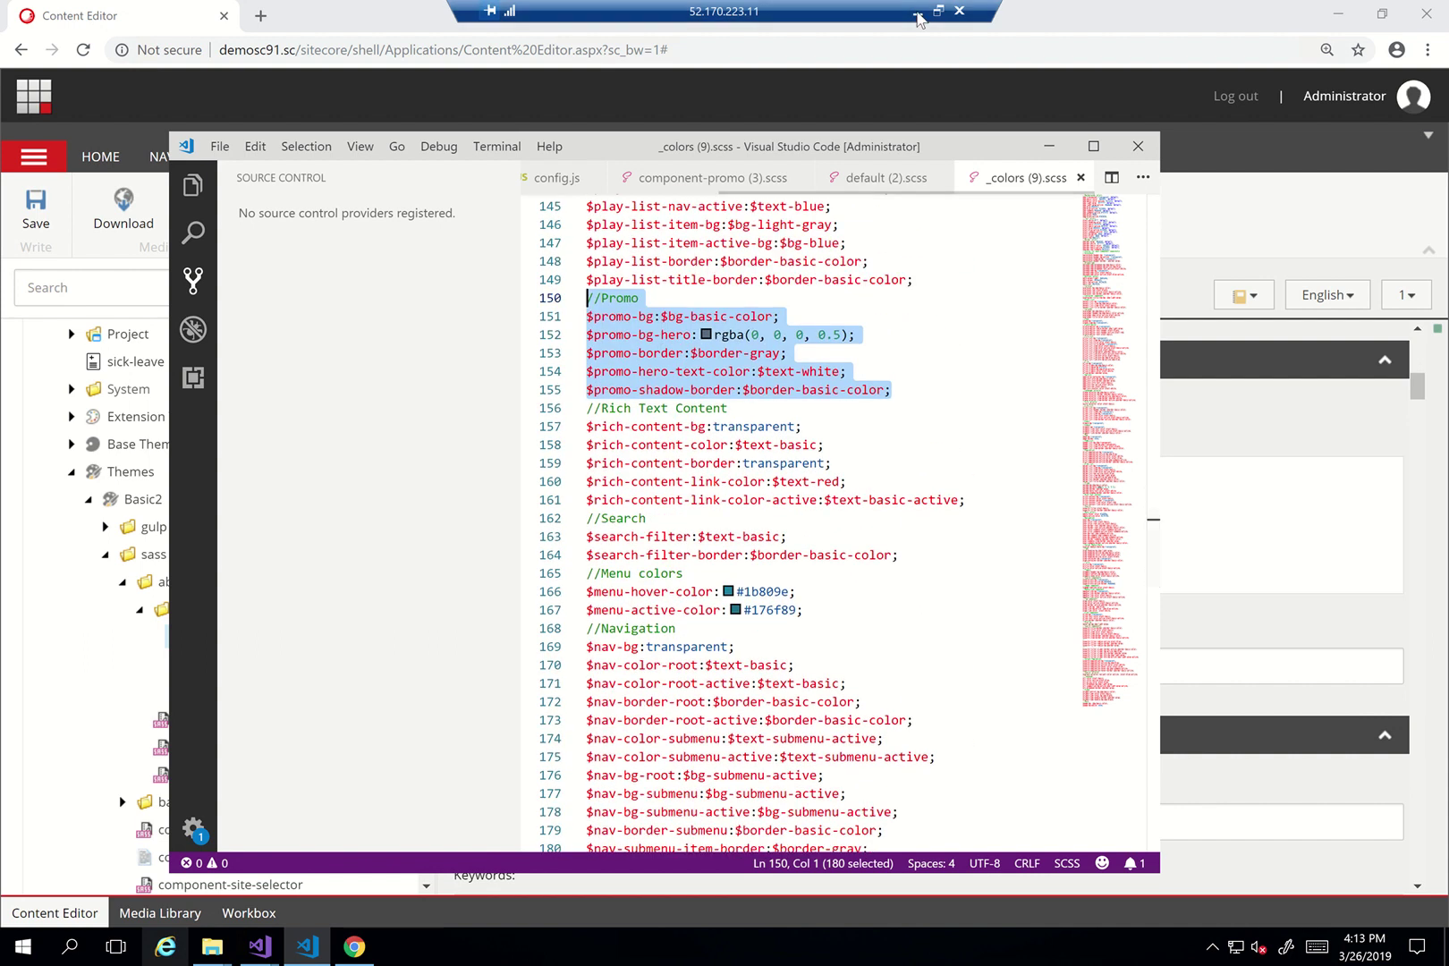
On the slide, highlight 'Sass' and 'palette' in the shared palette path, then return to the code
{"action": "left_click", "coordinate": [915, 11]}
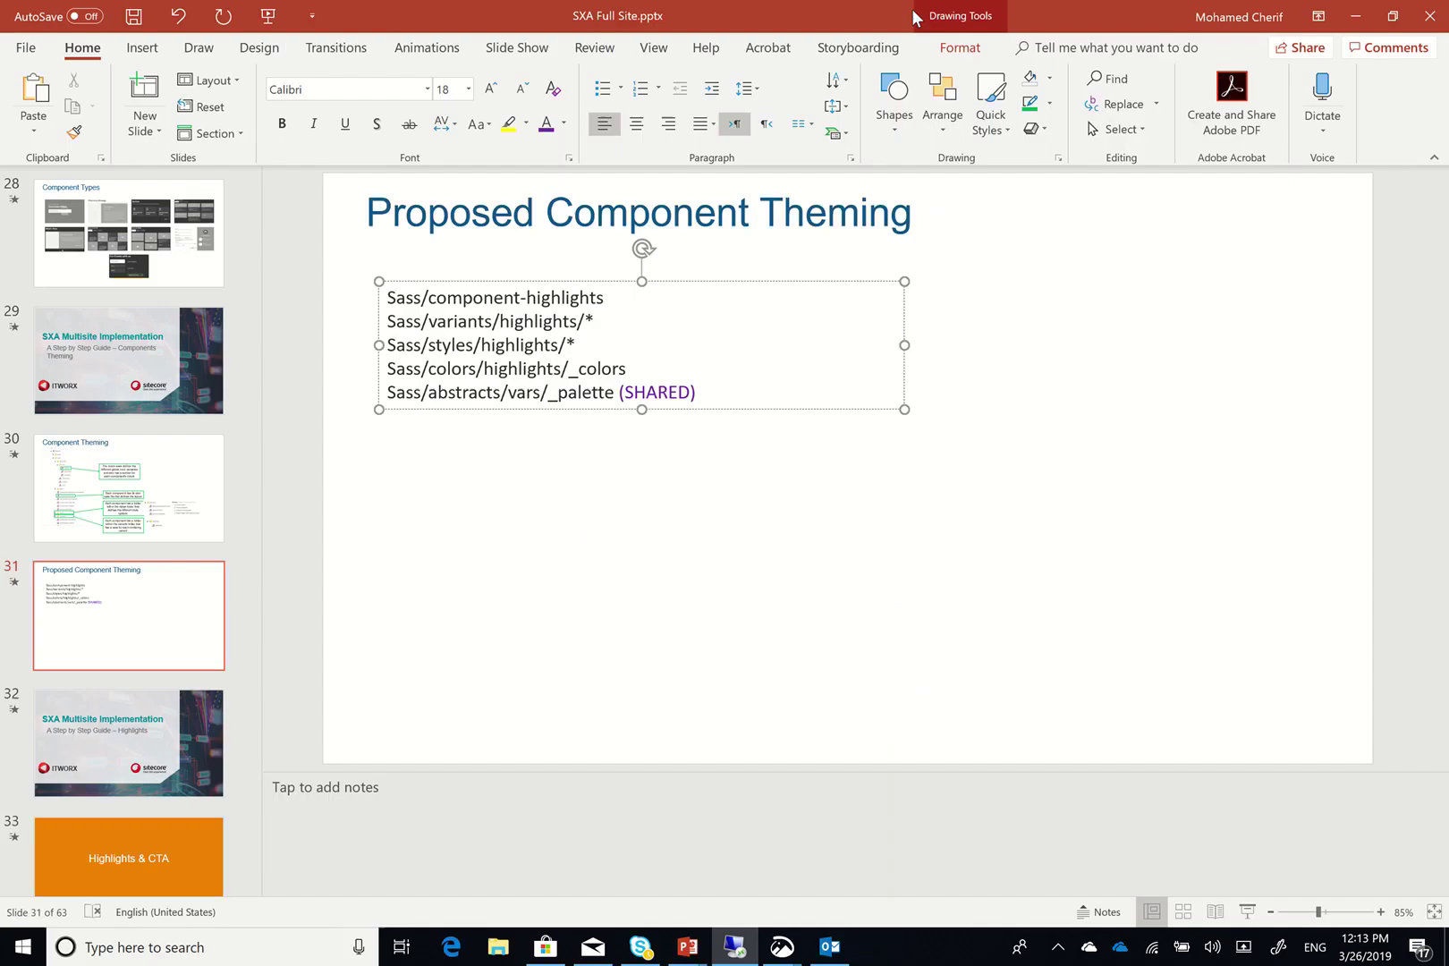
{"action": "double_click", "coordinate": [406, 394]}
{"action": "double_click", "coordinate": [579, 398]}
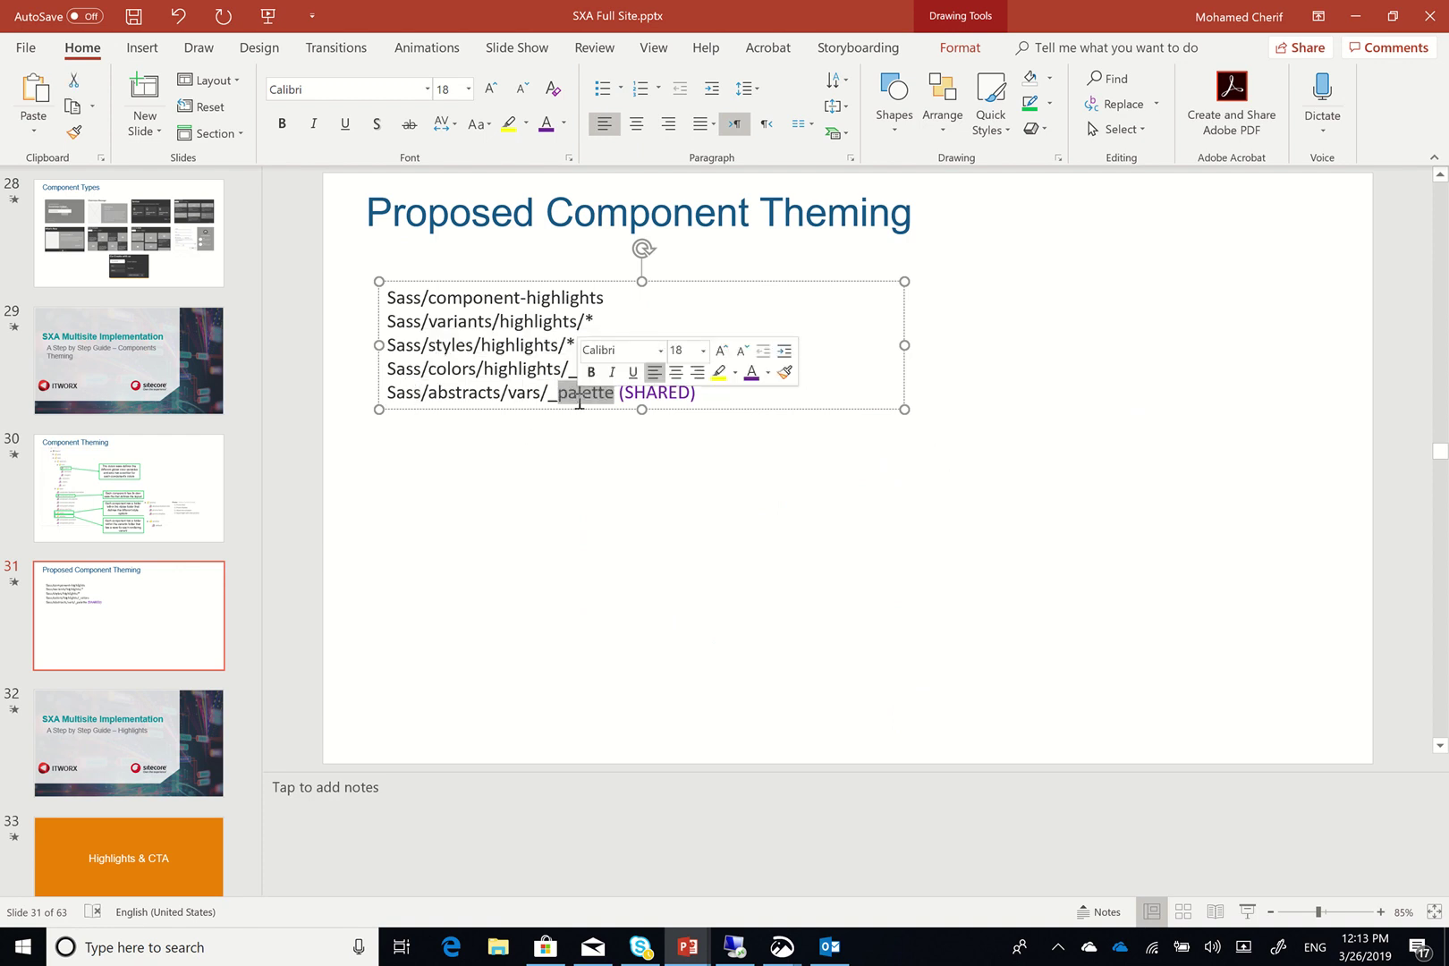
{"action": "left_click", "coordinate": [578, 398]}
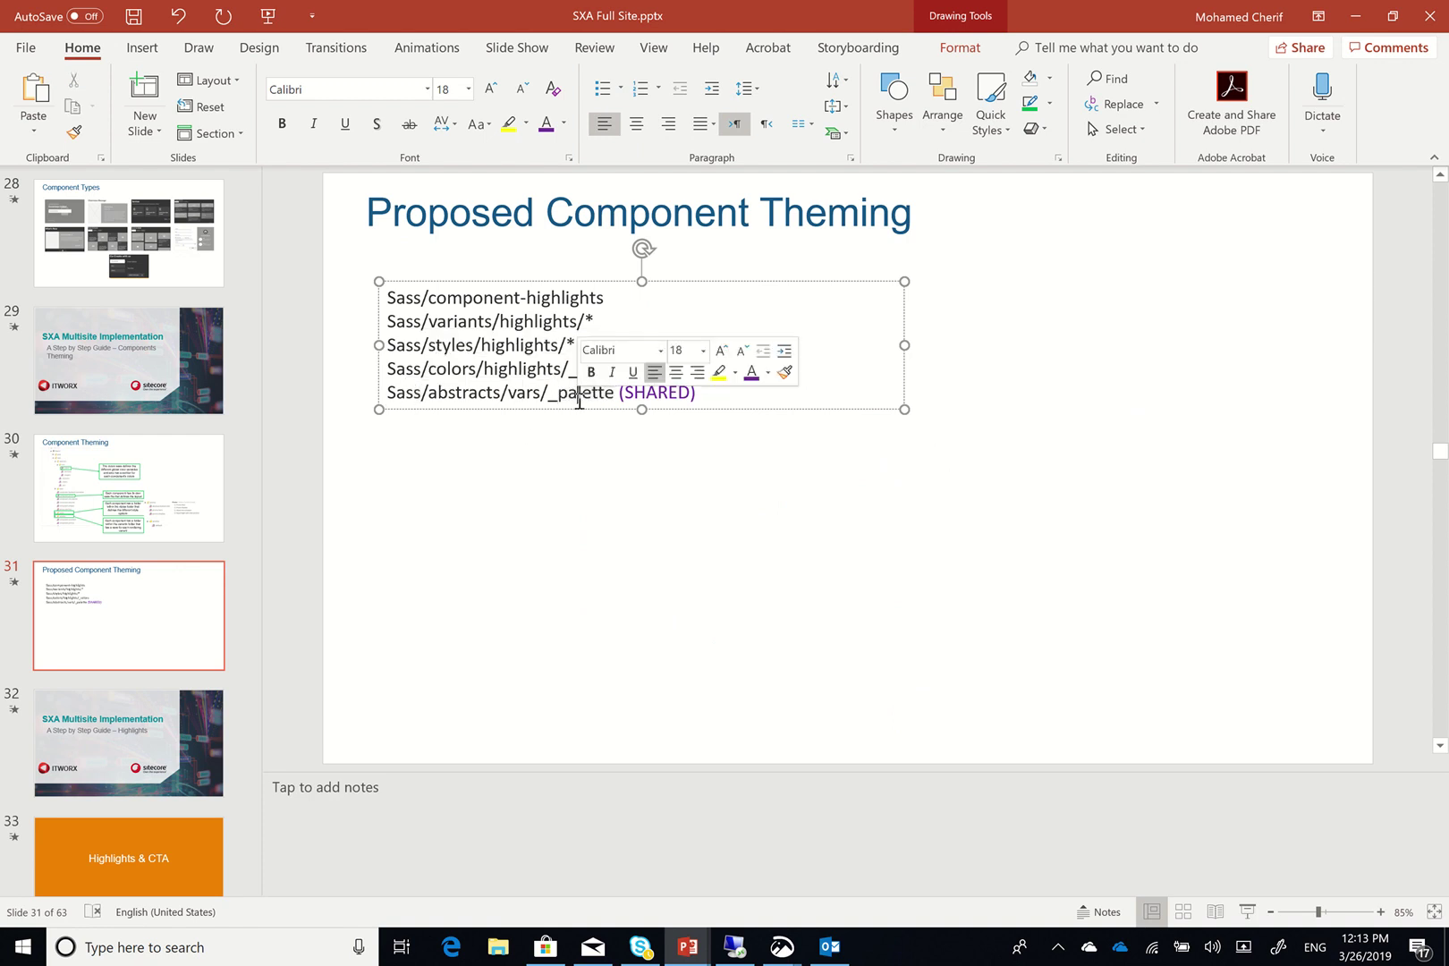
{"action": "left_click", "coordinate": [734, 946]}
Highlight the global background, text and border colour variables on lines 2–29 of _colors.scss
{"action": "scroll", "coordinate": [805, 404], "scroll_direction": "up", "scroll_amount": 20}
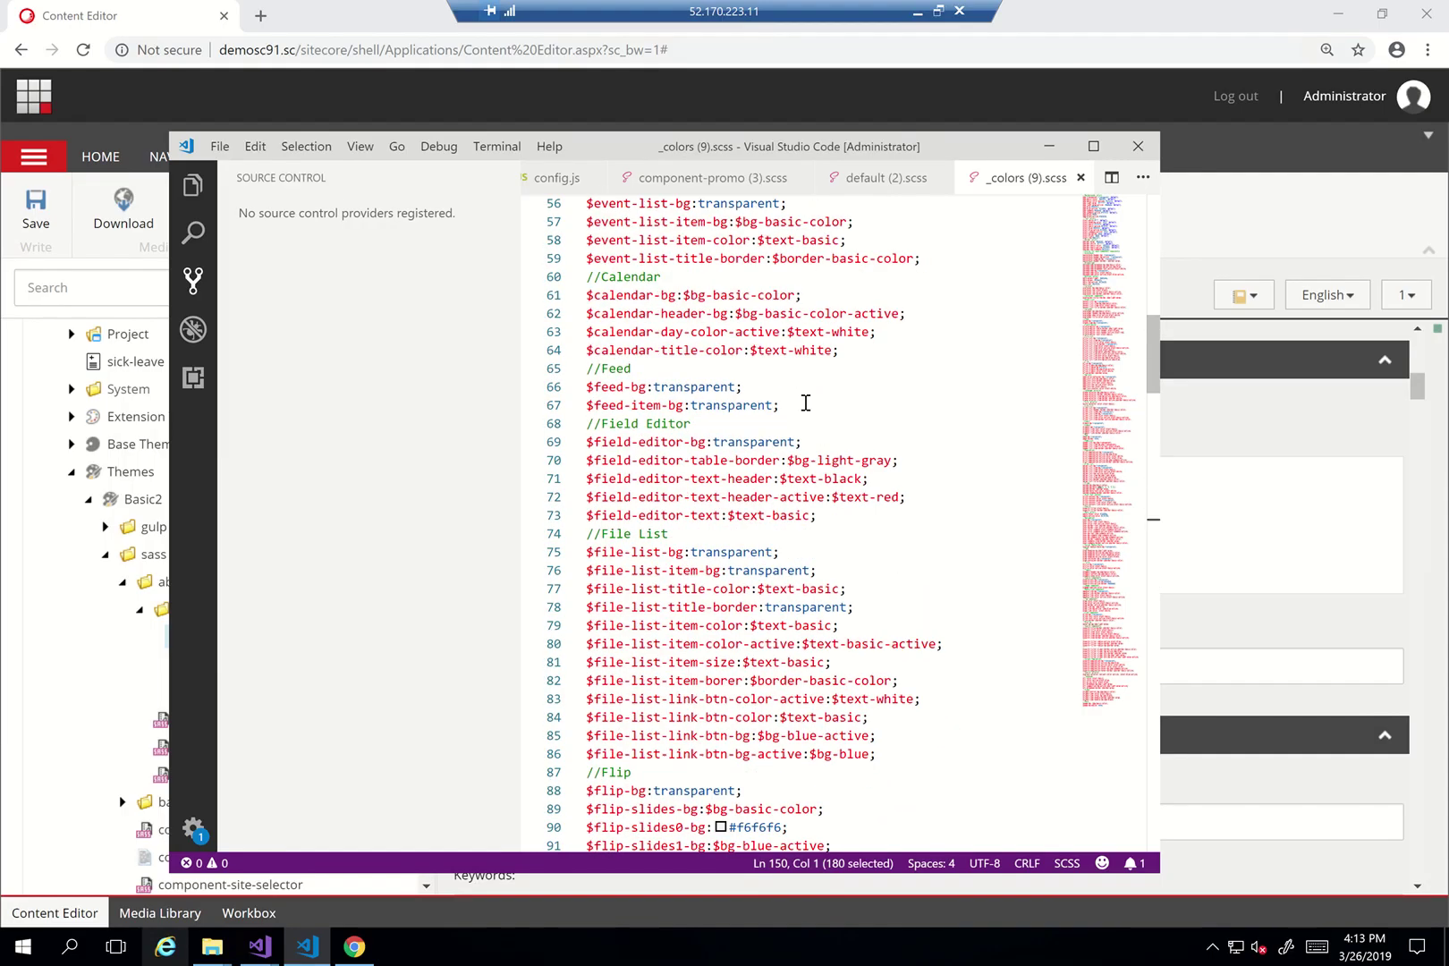
{"action": "mouse_move", "coordinate": [746, 235]}
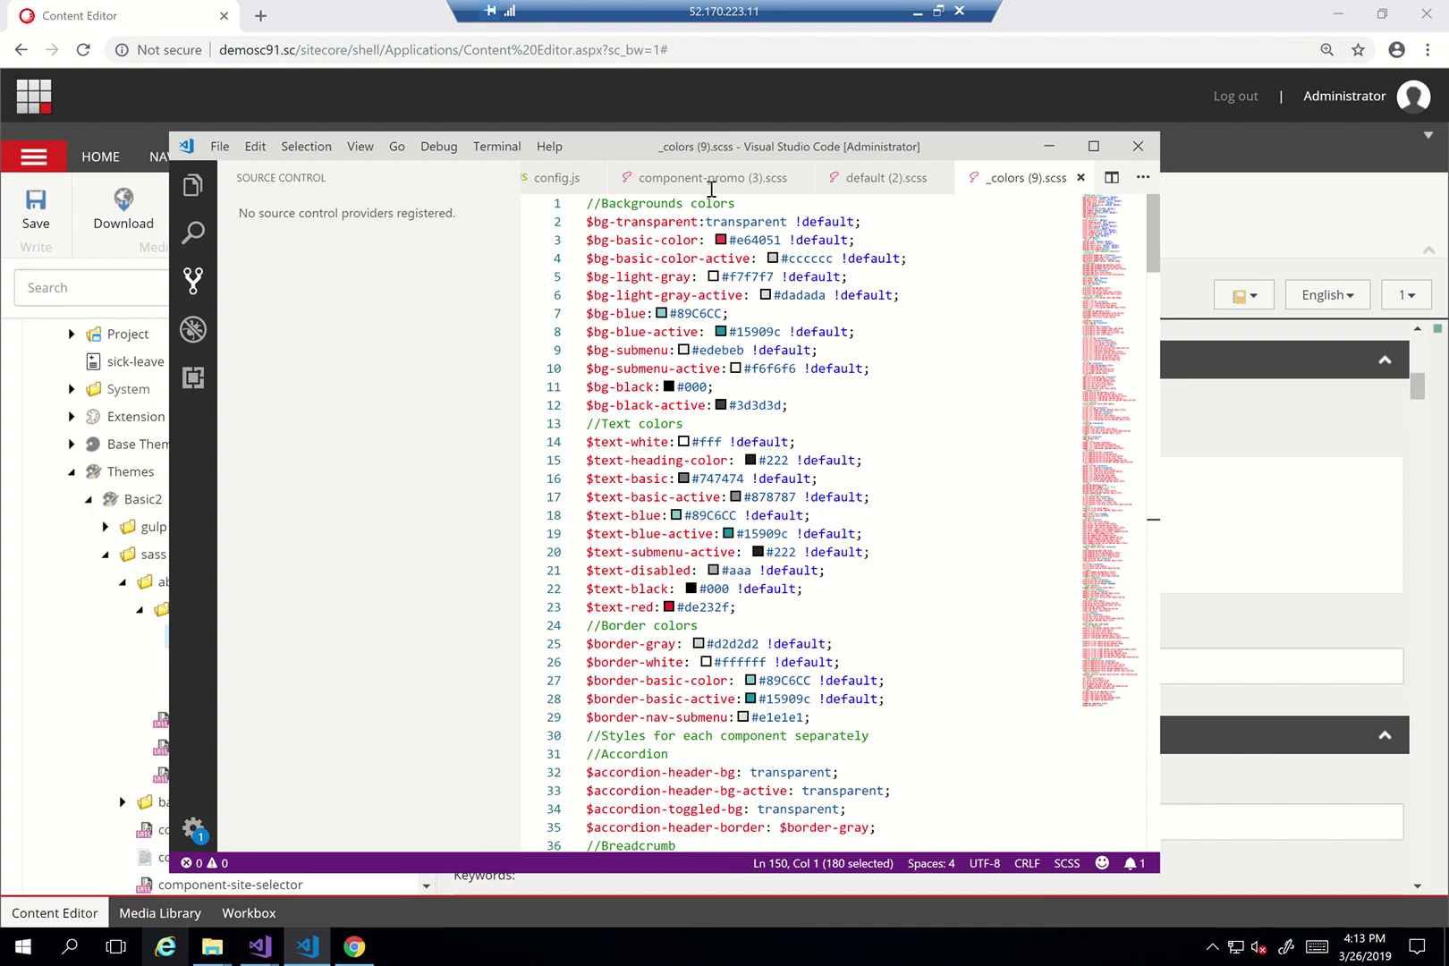
{"action": "left_click", "coordinate": [937, 12]}
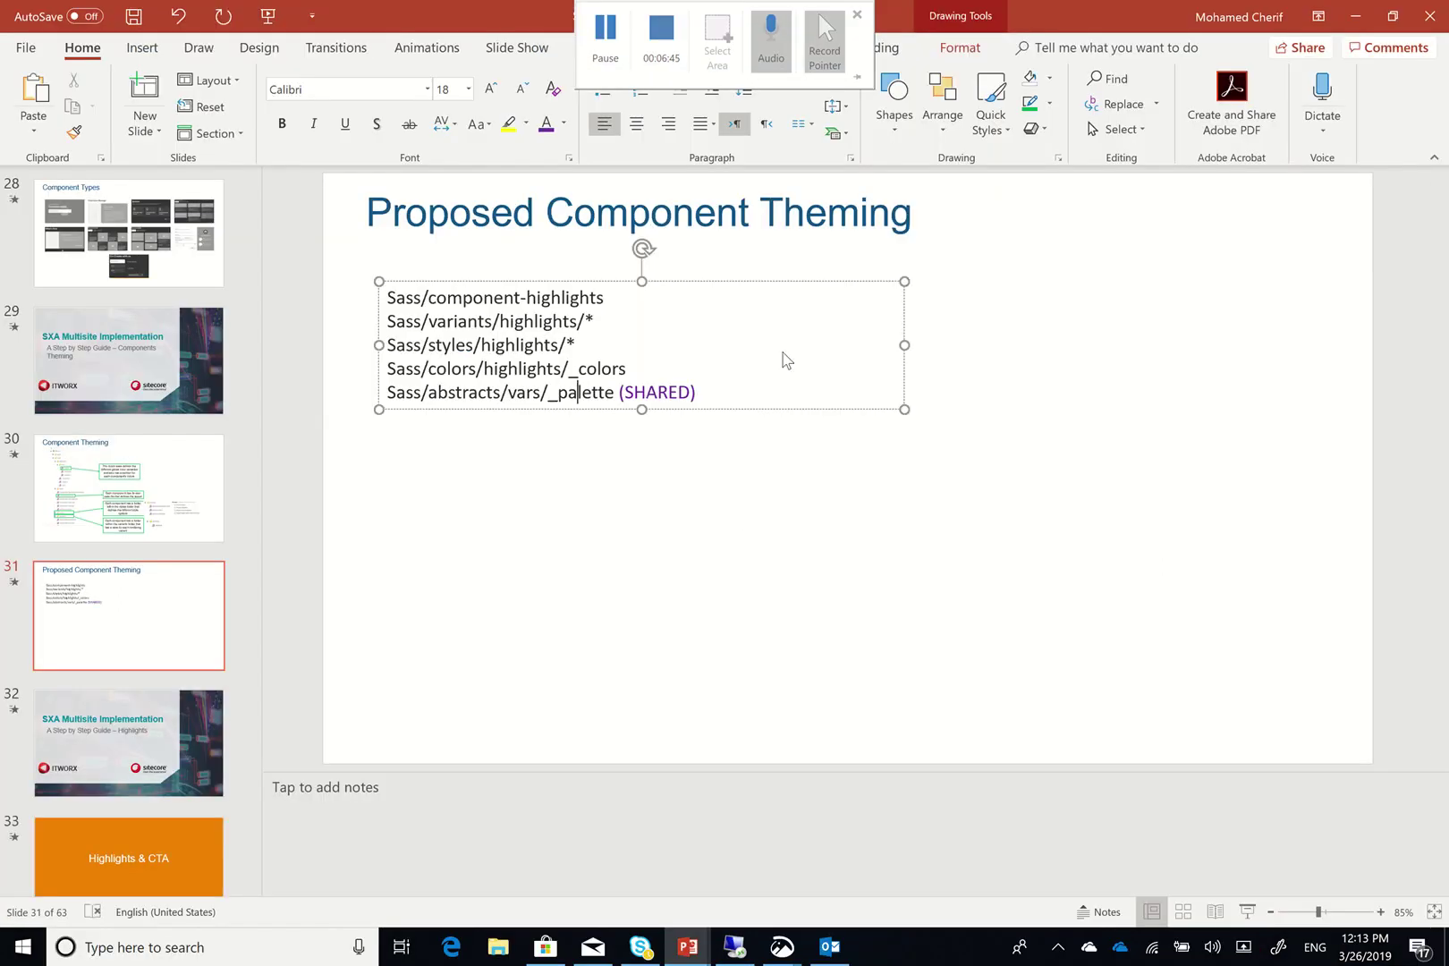
{"action": "left_click", "coordinate": [735, 946]}
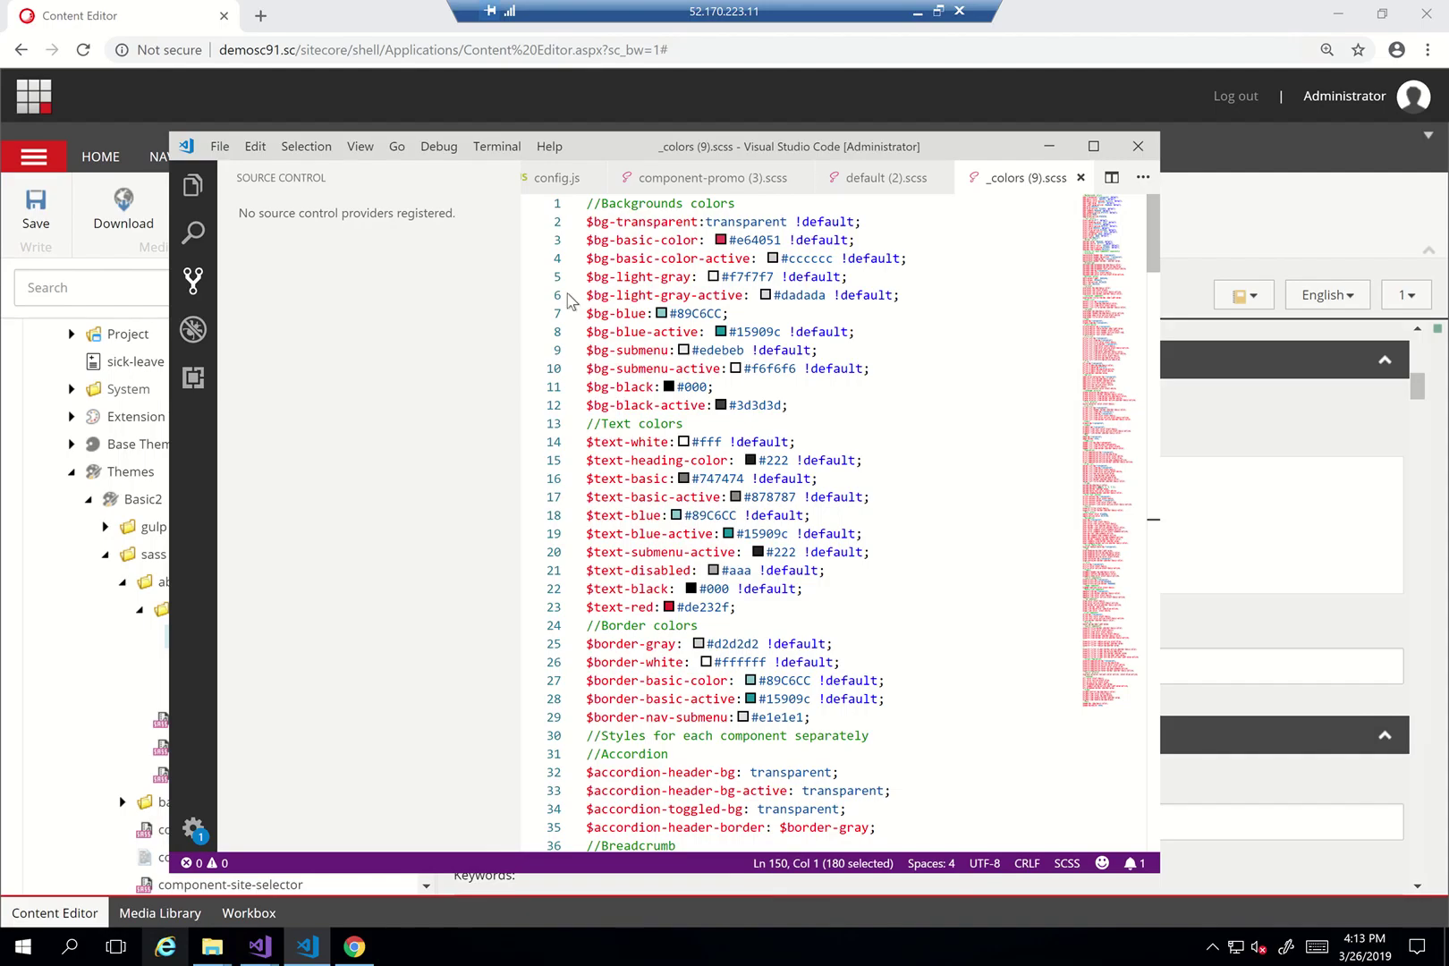
{"action": "left_click_drag", "start_coordinate": [586, 221], "coordinate": [903, 724]}
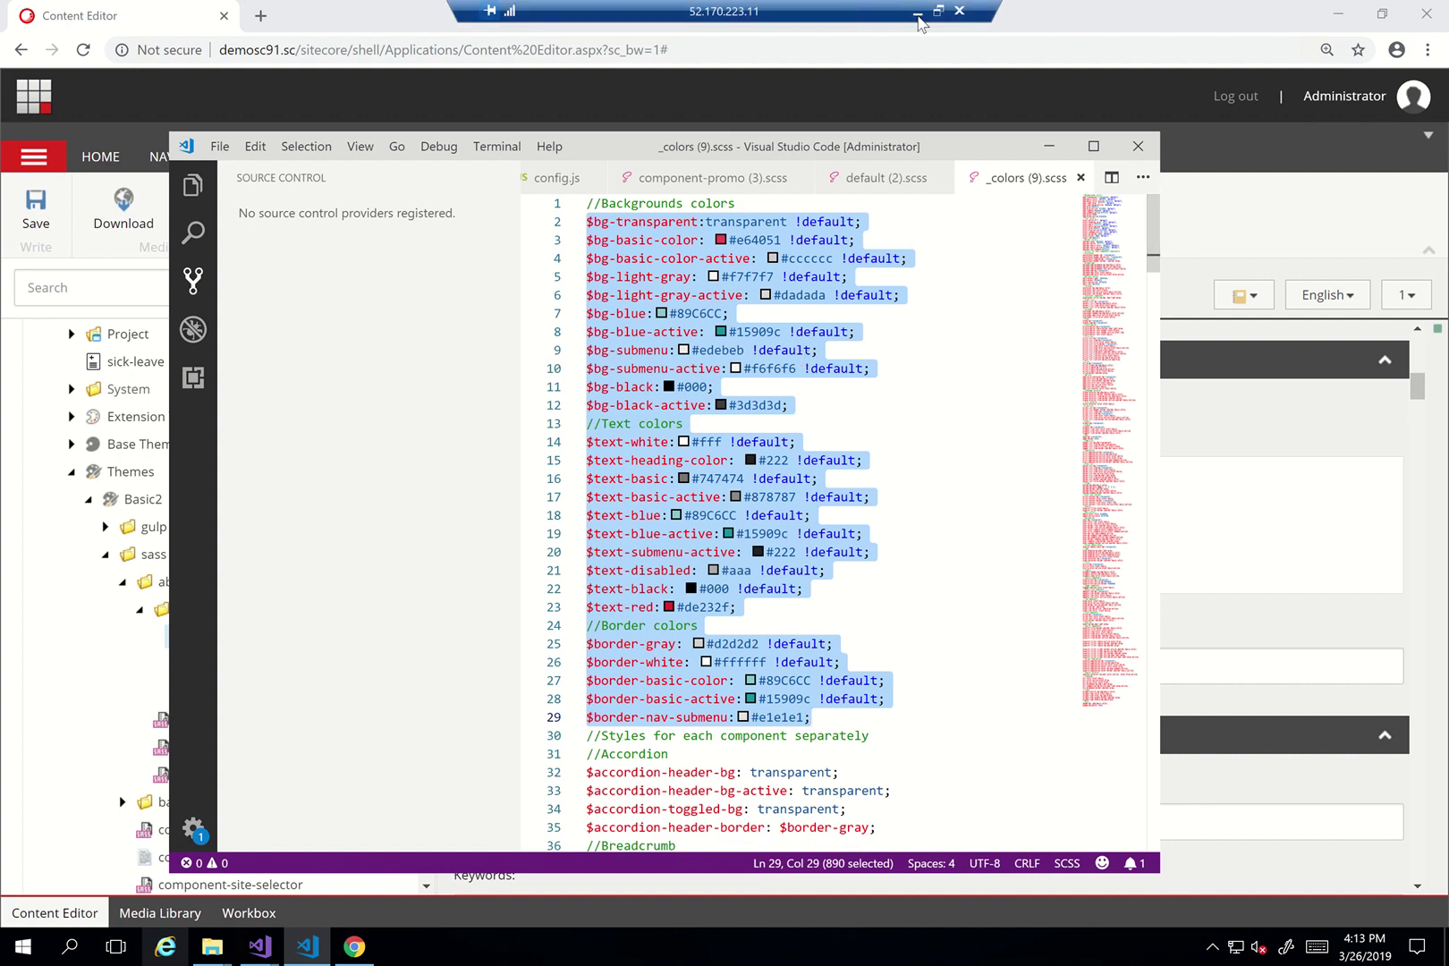
Glance at the slide, then minimise VS Code to bring back Sitecore's Basic2 _colors item
{"action": "left_click", "coordinate": [915, 10]}
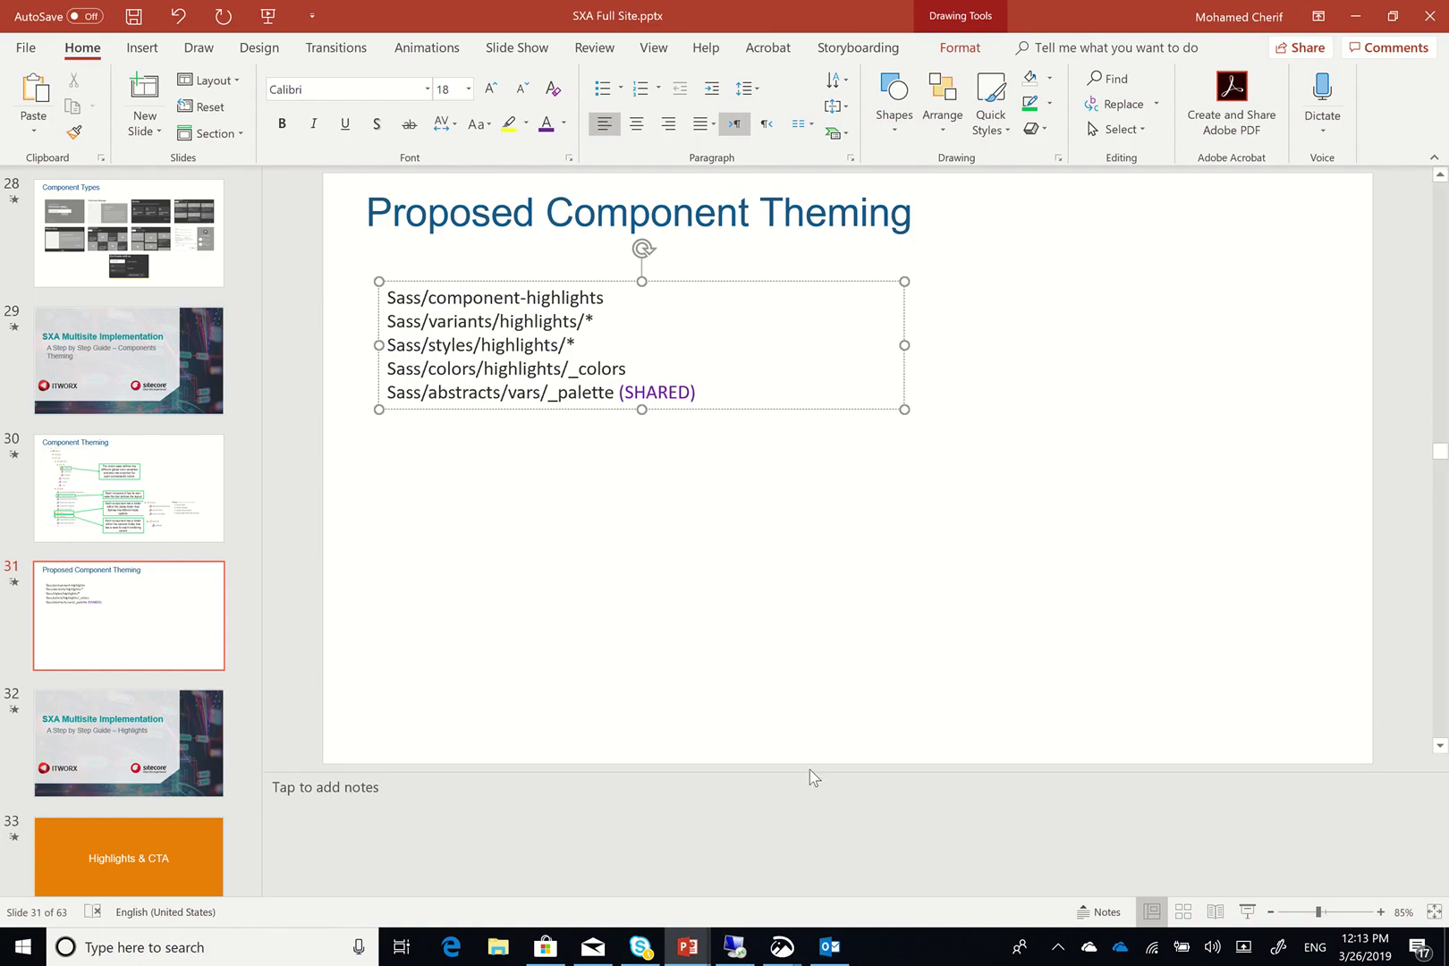
{"action": "left_click", "coordinate": [742, 951]}
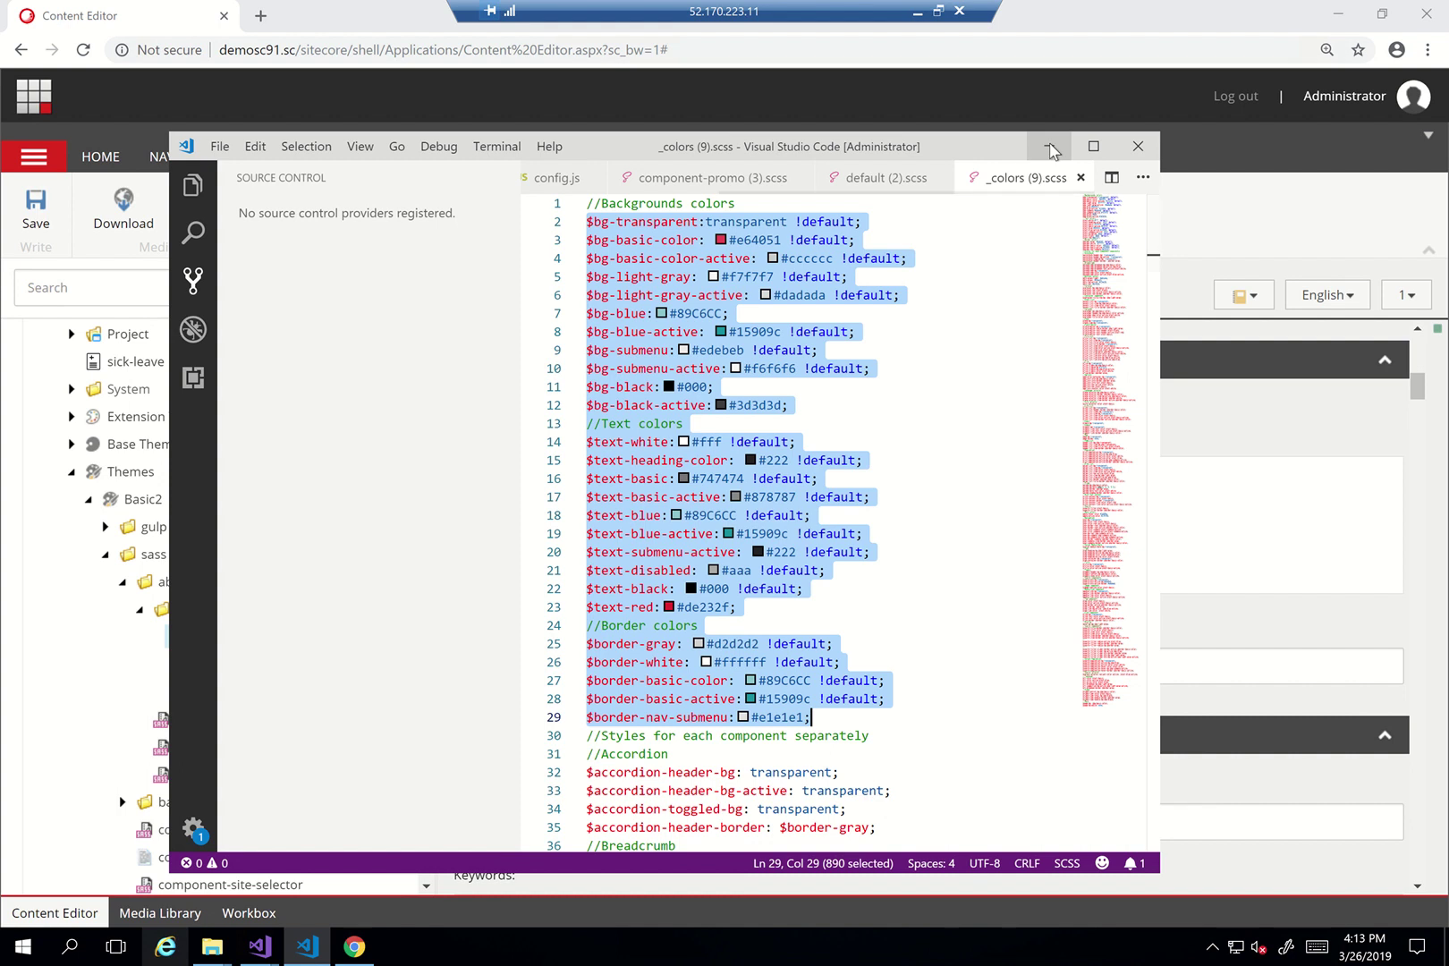
{"action": "left_click", "coordinate": [1051, 147]}
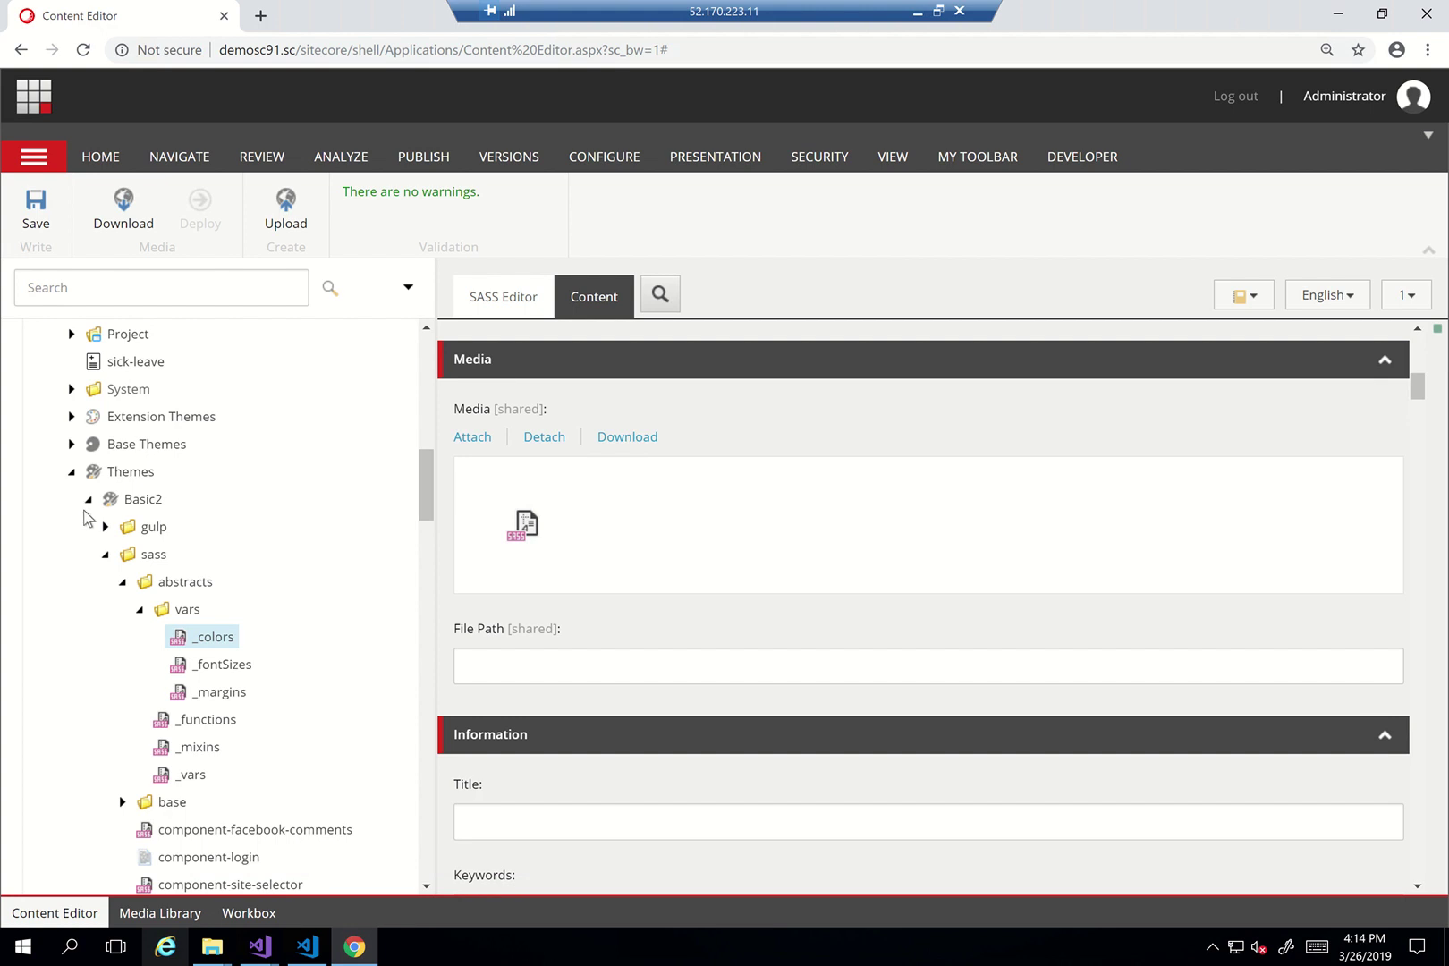
Open the Extend Site Theme item under Settings > Feature > Content Components > Highlights > Highlights Site Setup
{"action": "left_click", "coordinate": [89, 499]}
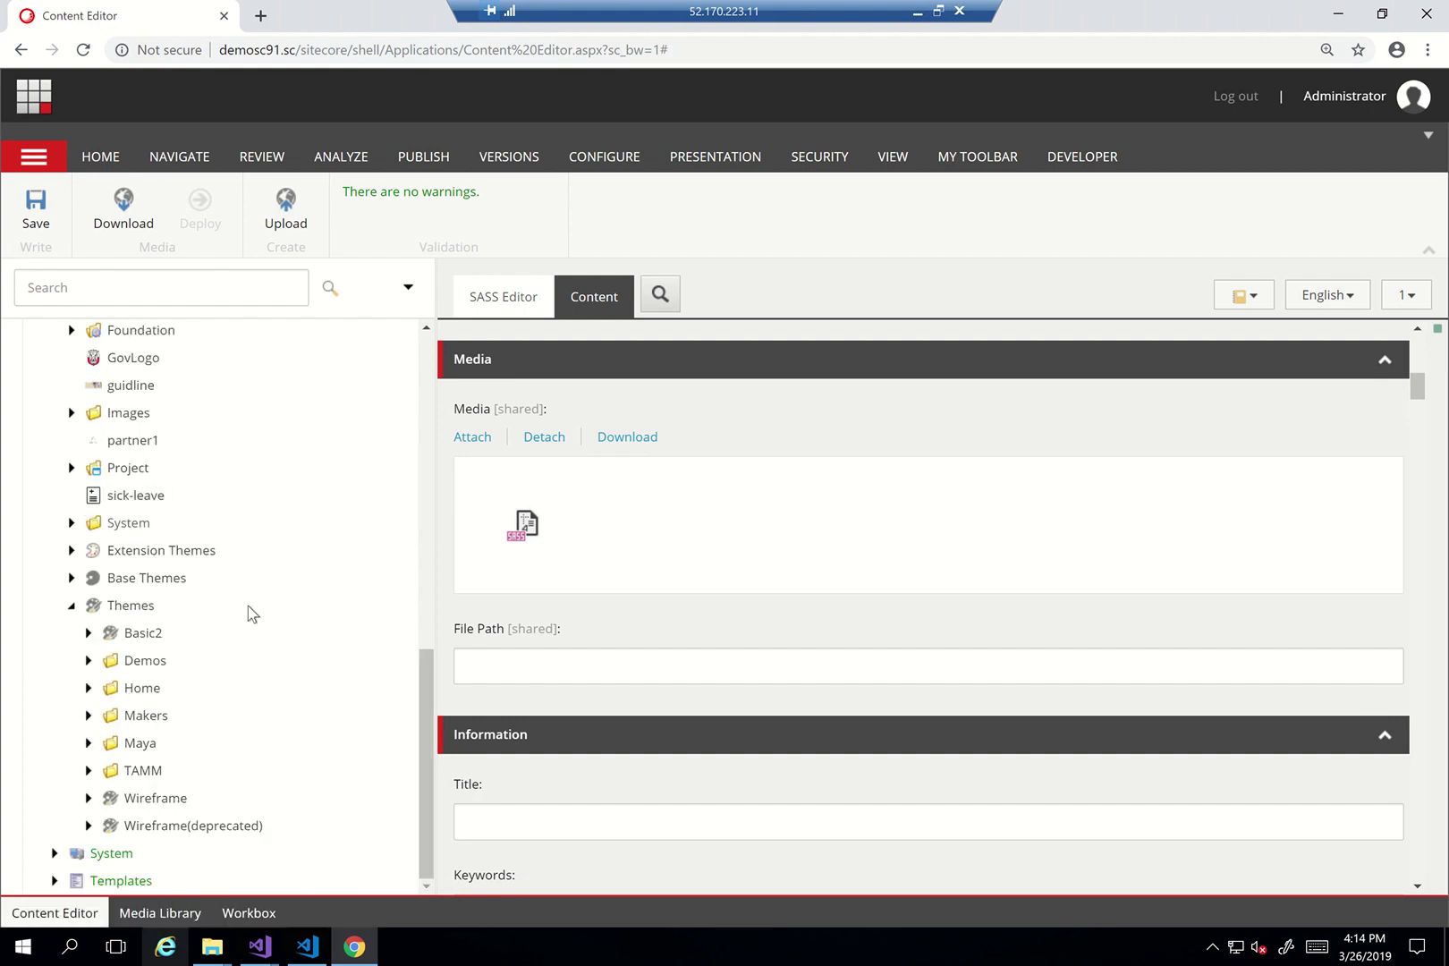
{"action": "left_click", "coordinate": [55, 854]}
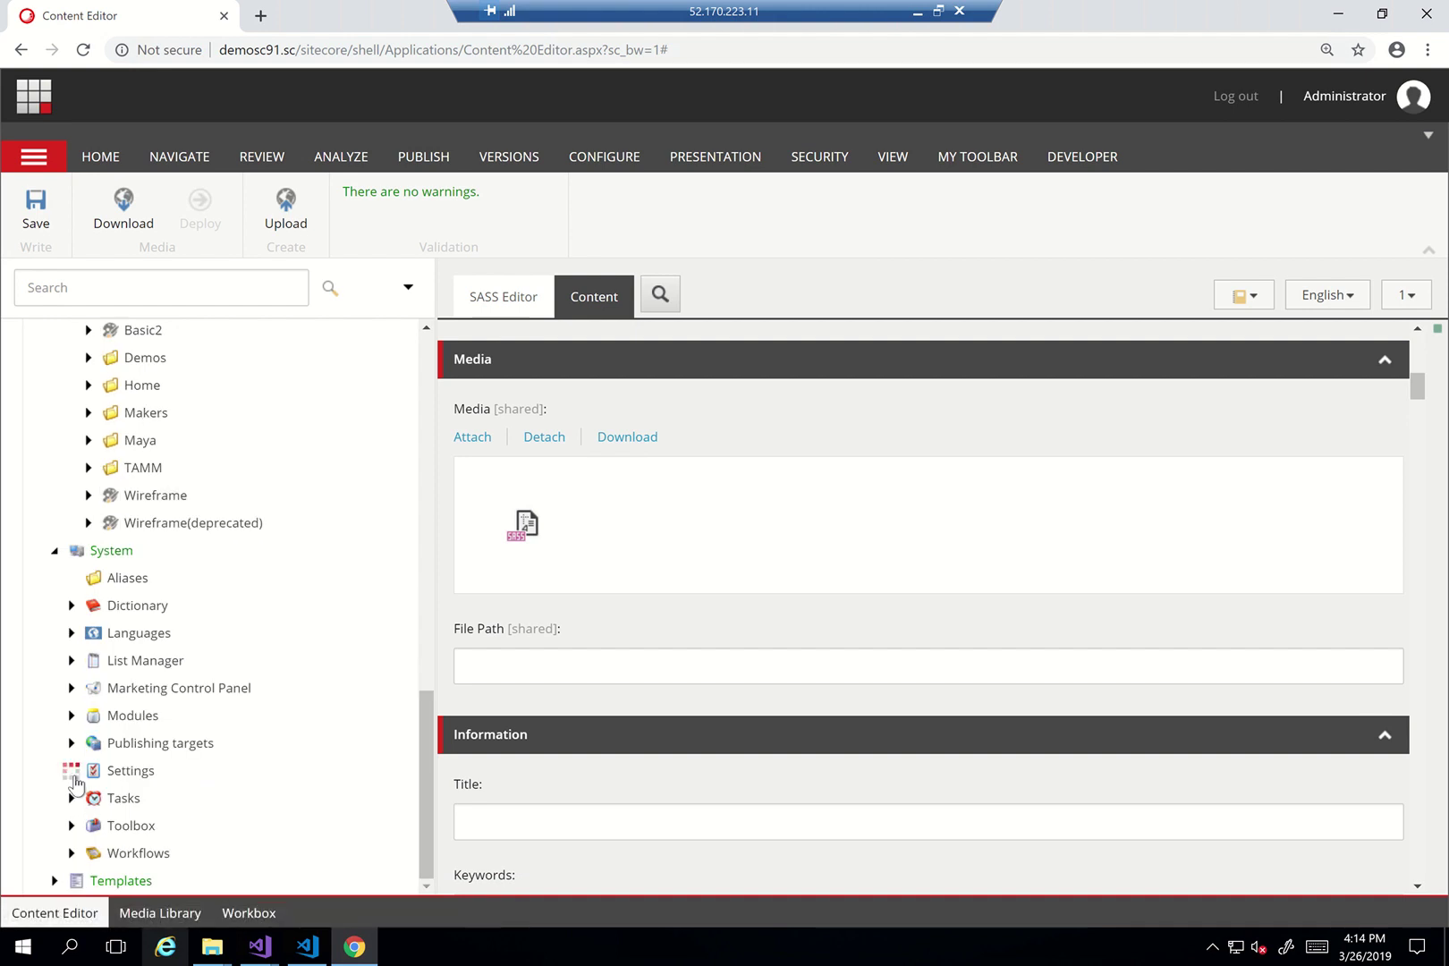
{"action": "left_click", "coordinate": [72, 770]}
{"action": "scroll", "coordinate": [299, 731], "scroll_direction": "down", "scroll_amount": 2}
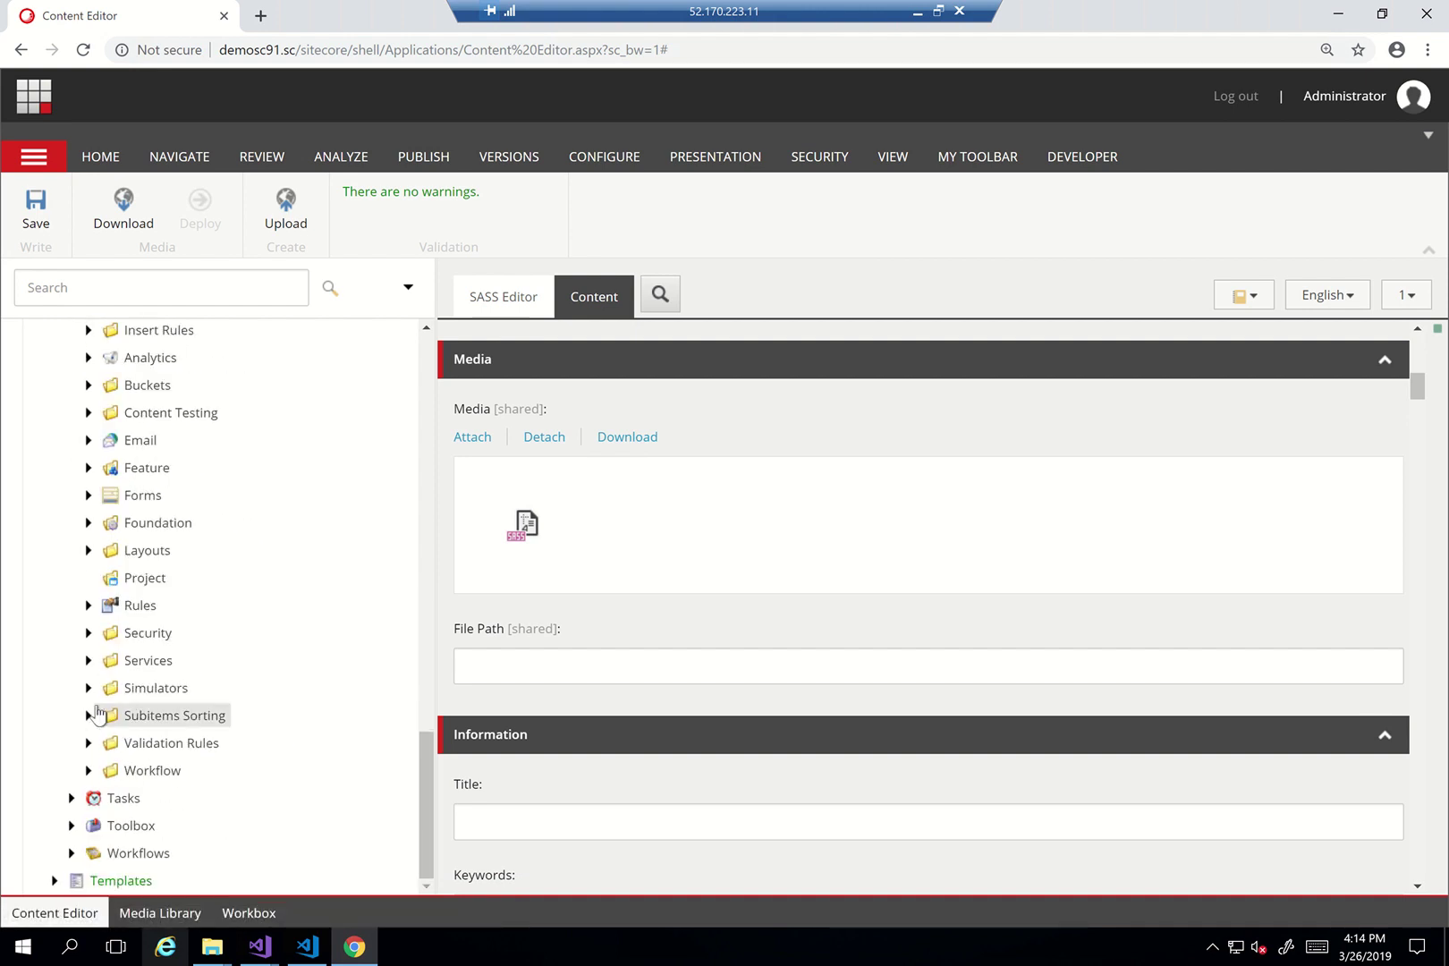
{"action": "left_click", "coordinate": [87, 468]}
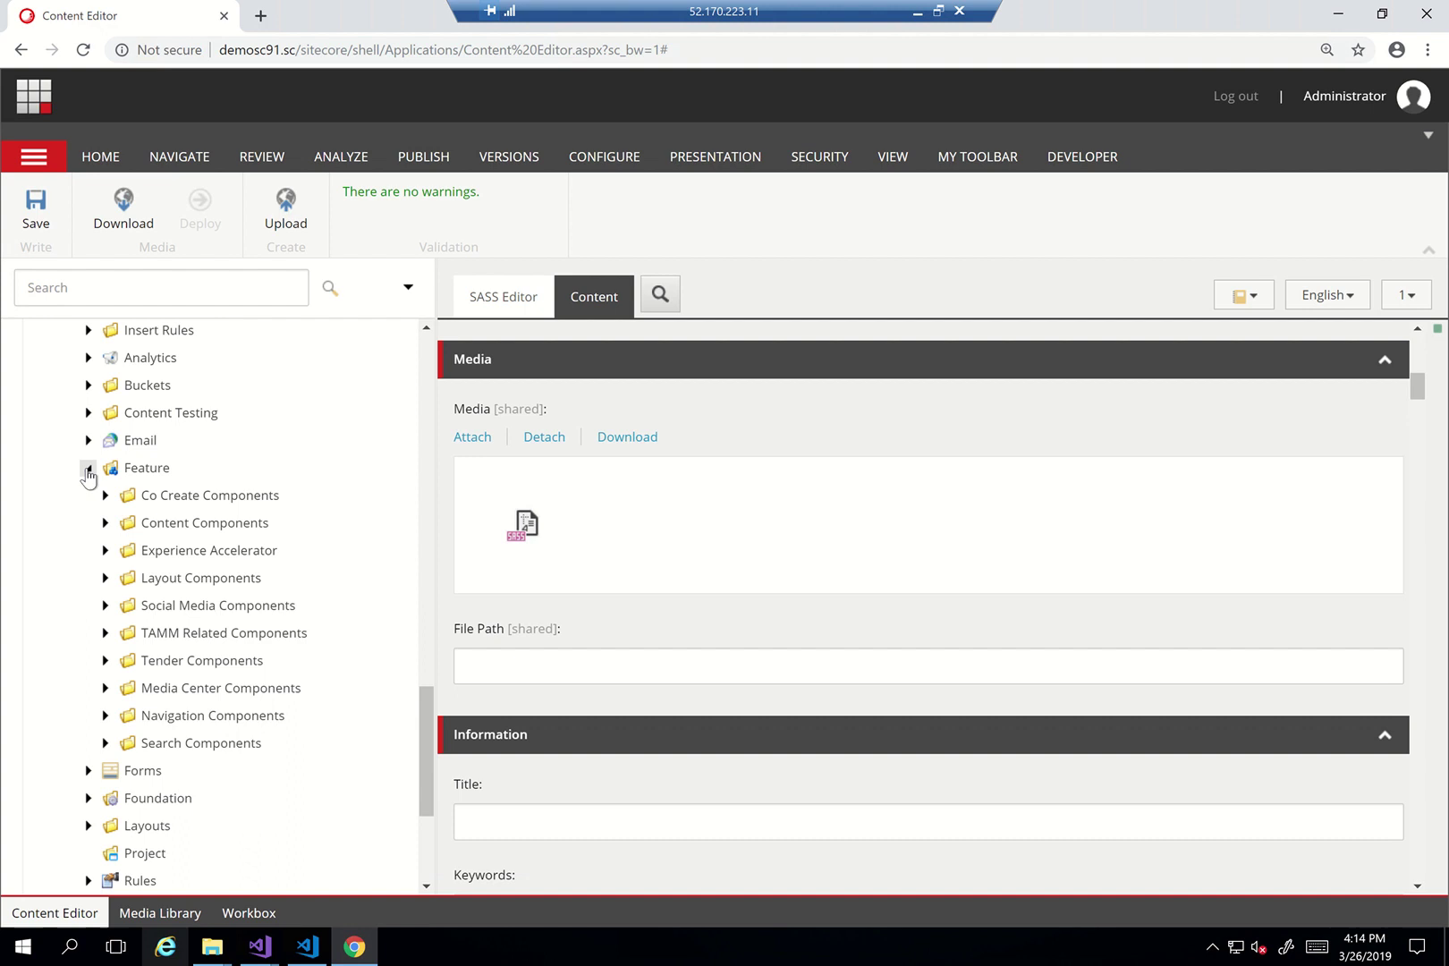
{"action": "left_click", "coordinate": [104, 524]}
{"action": "scroll", "coordinate": [204, 602], "scroll_direction": "down", "scroll_amount": 2}
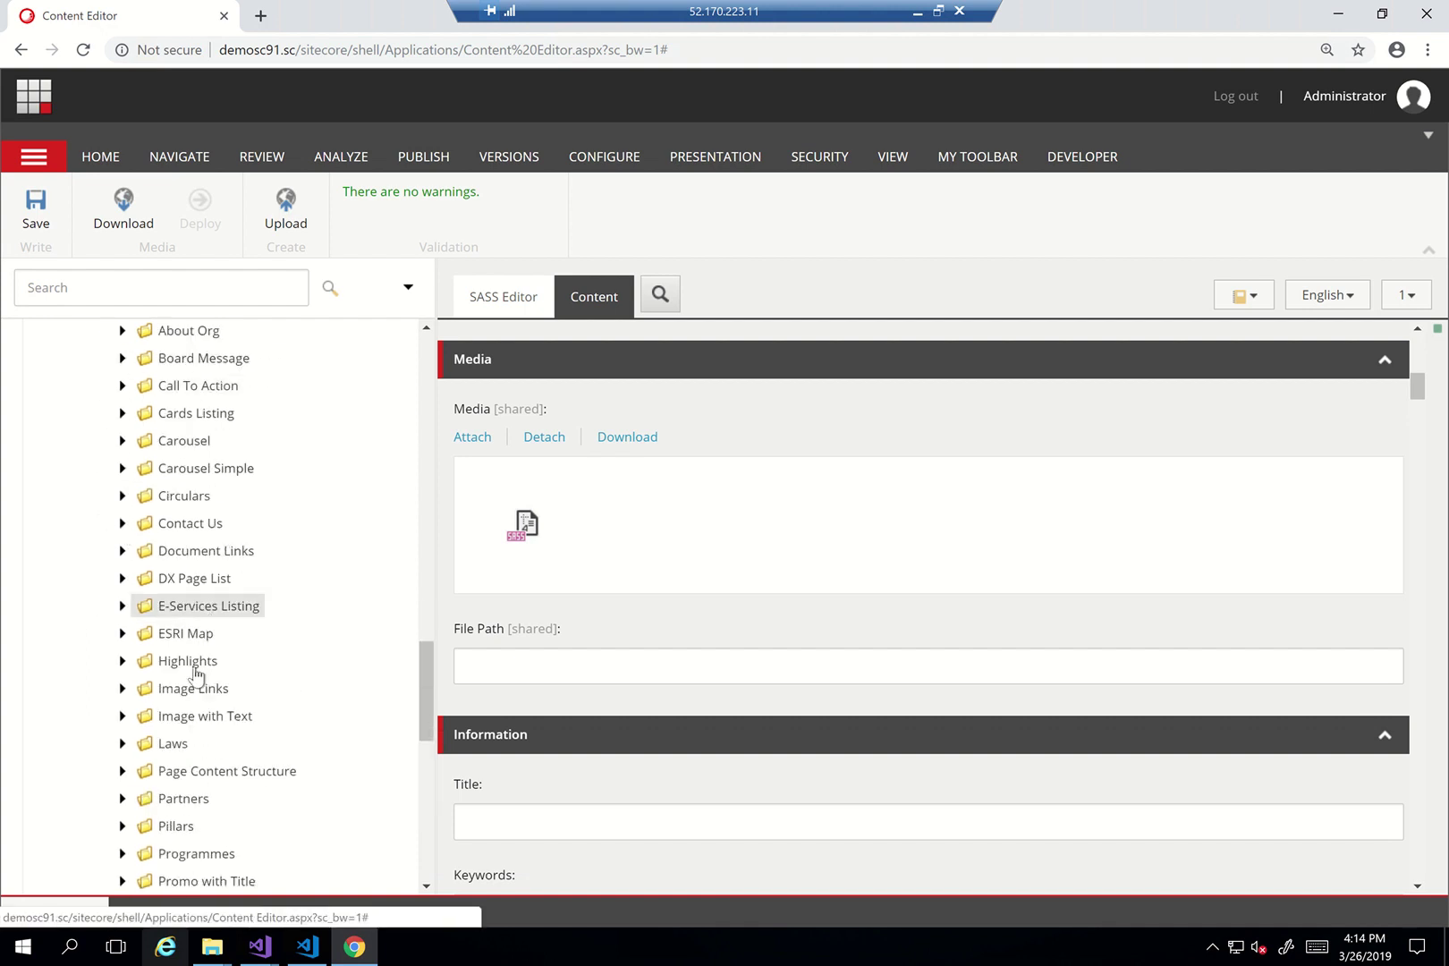
{"action": "left_click", "coordinate": [123, 660]}
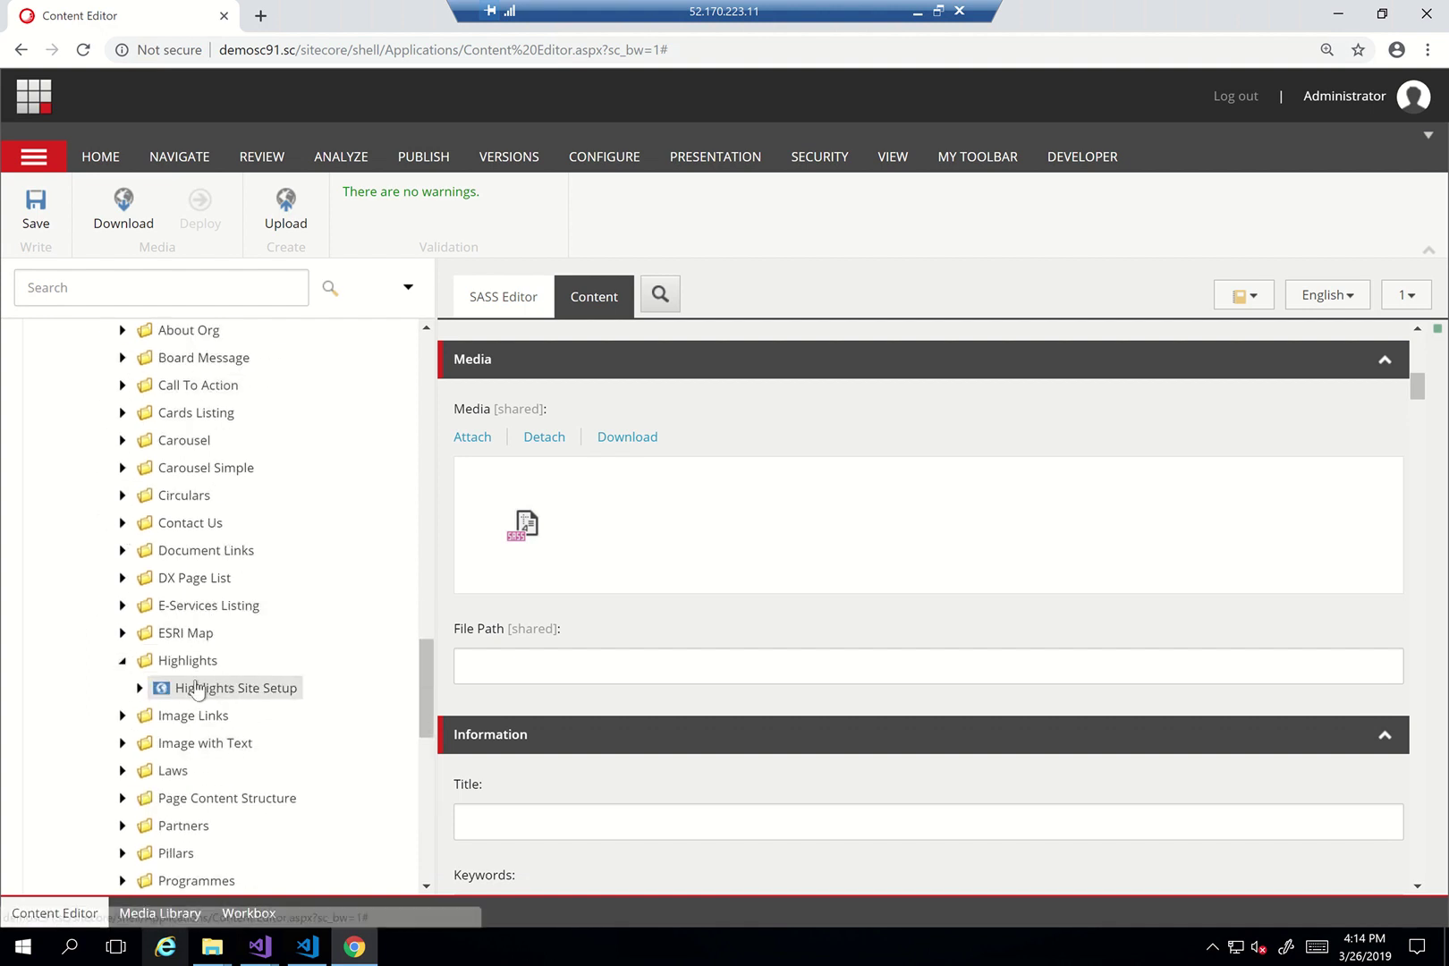
{"action": "left_click", "coordinate": [140, 688]}
{"action": "scroll", "coordinate": [269, 685], "scroll_direction": "down", "scroll_amount": 2}
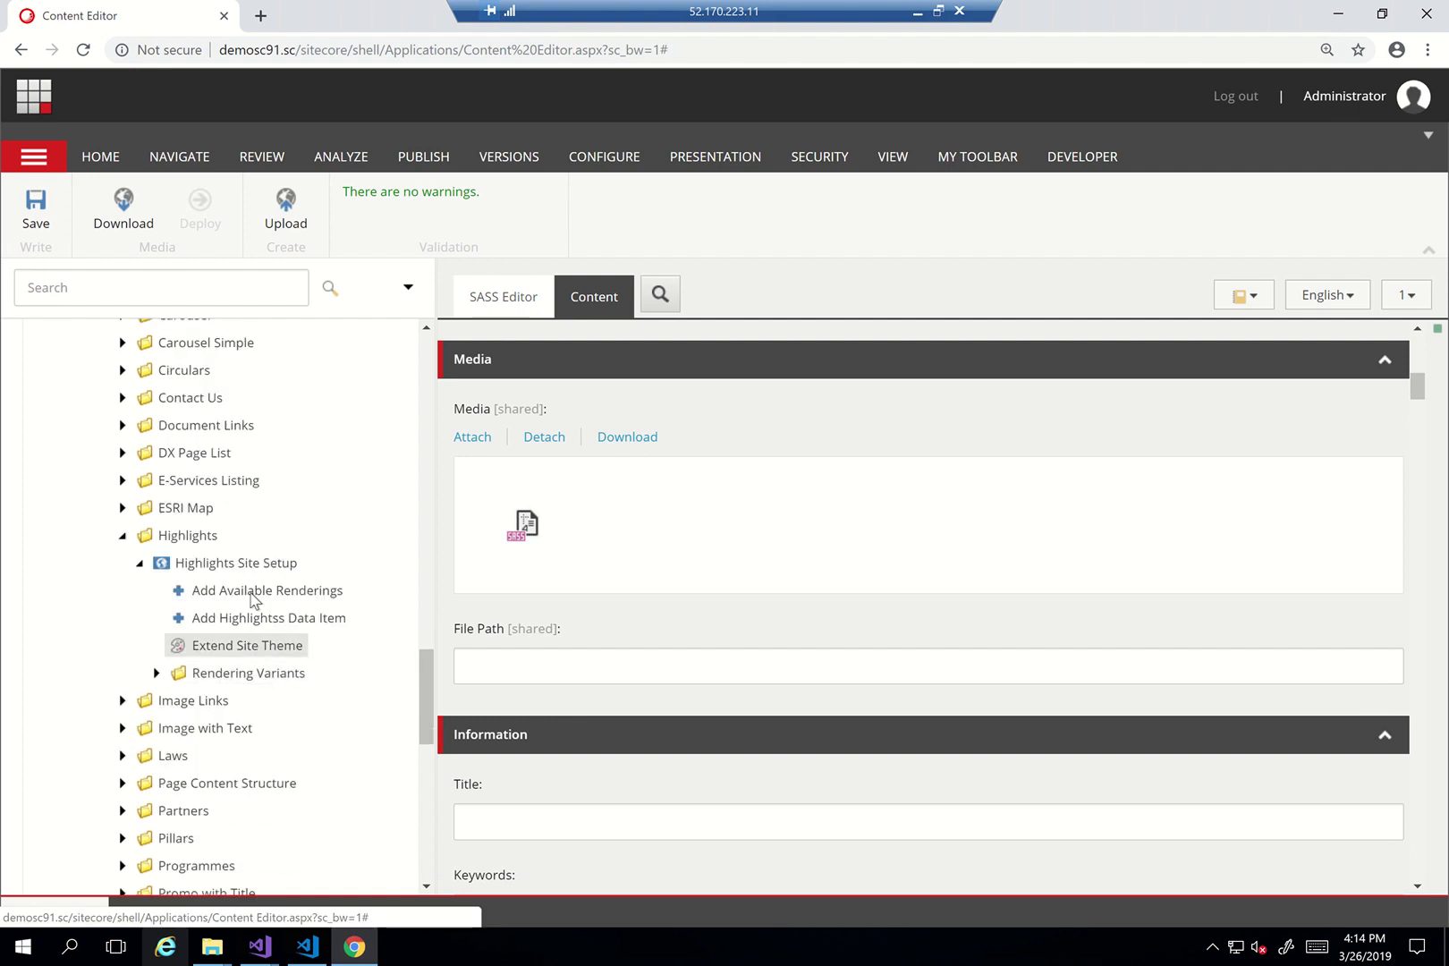
{"action": "left_click", "coordinate": [217, 648]}
{"action": "scroll", "coordinate": [568, 646], "scroll_direction": "up", "scroll_amount": 5}
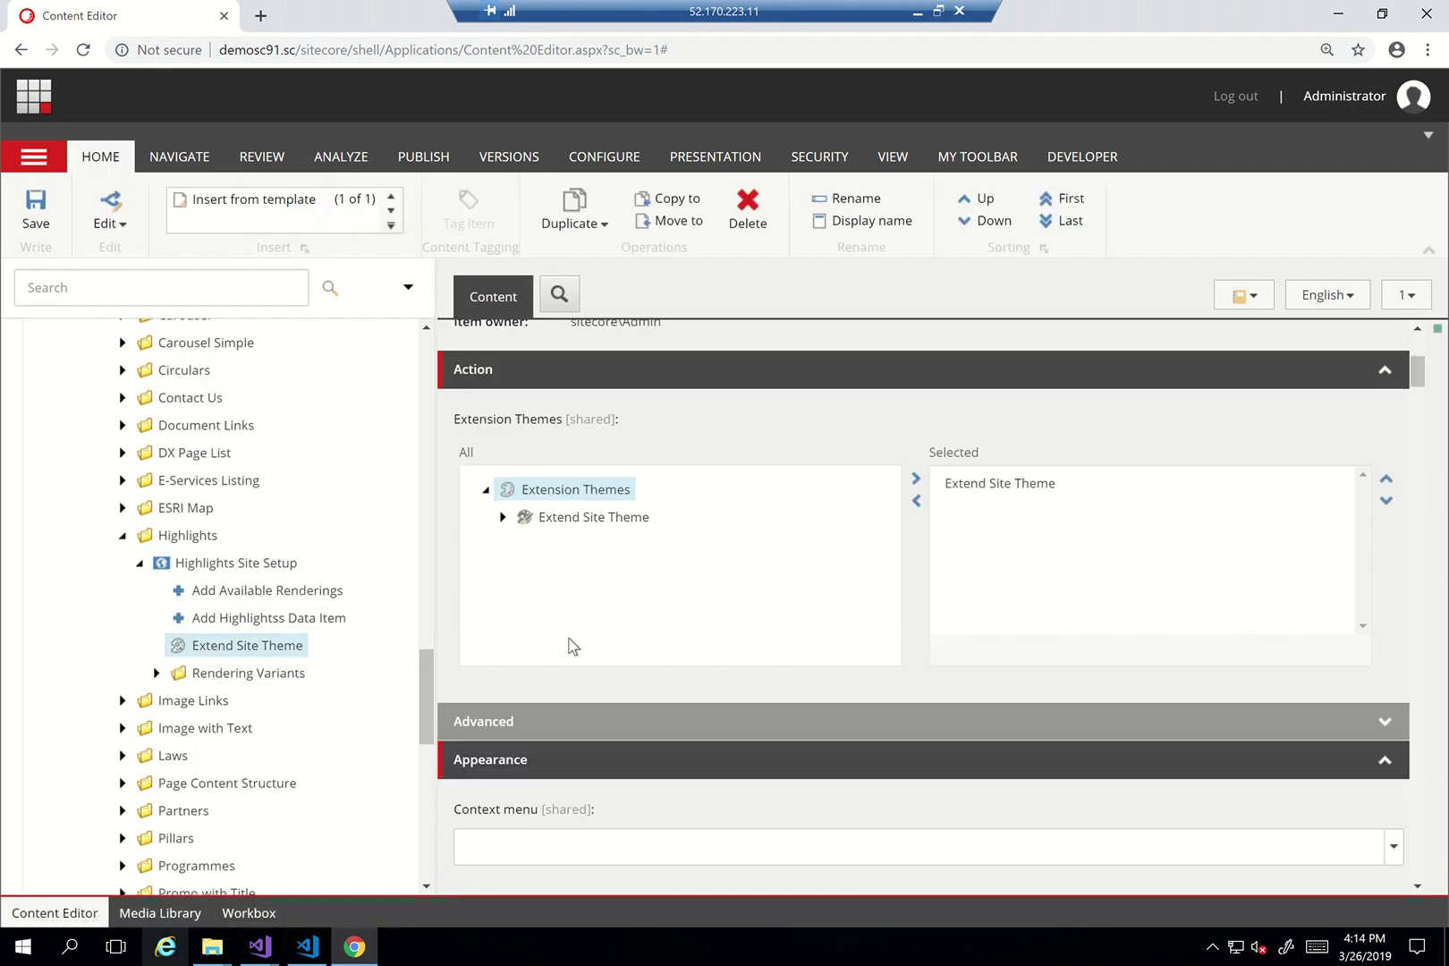
{"action": "scroll", "coordinate": [592, 635], "scroll_direction": "down", "scroll_amount": 2}
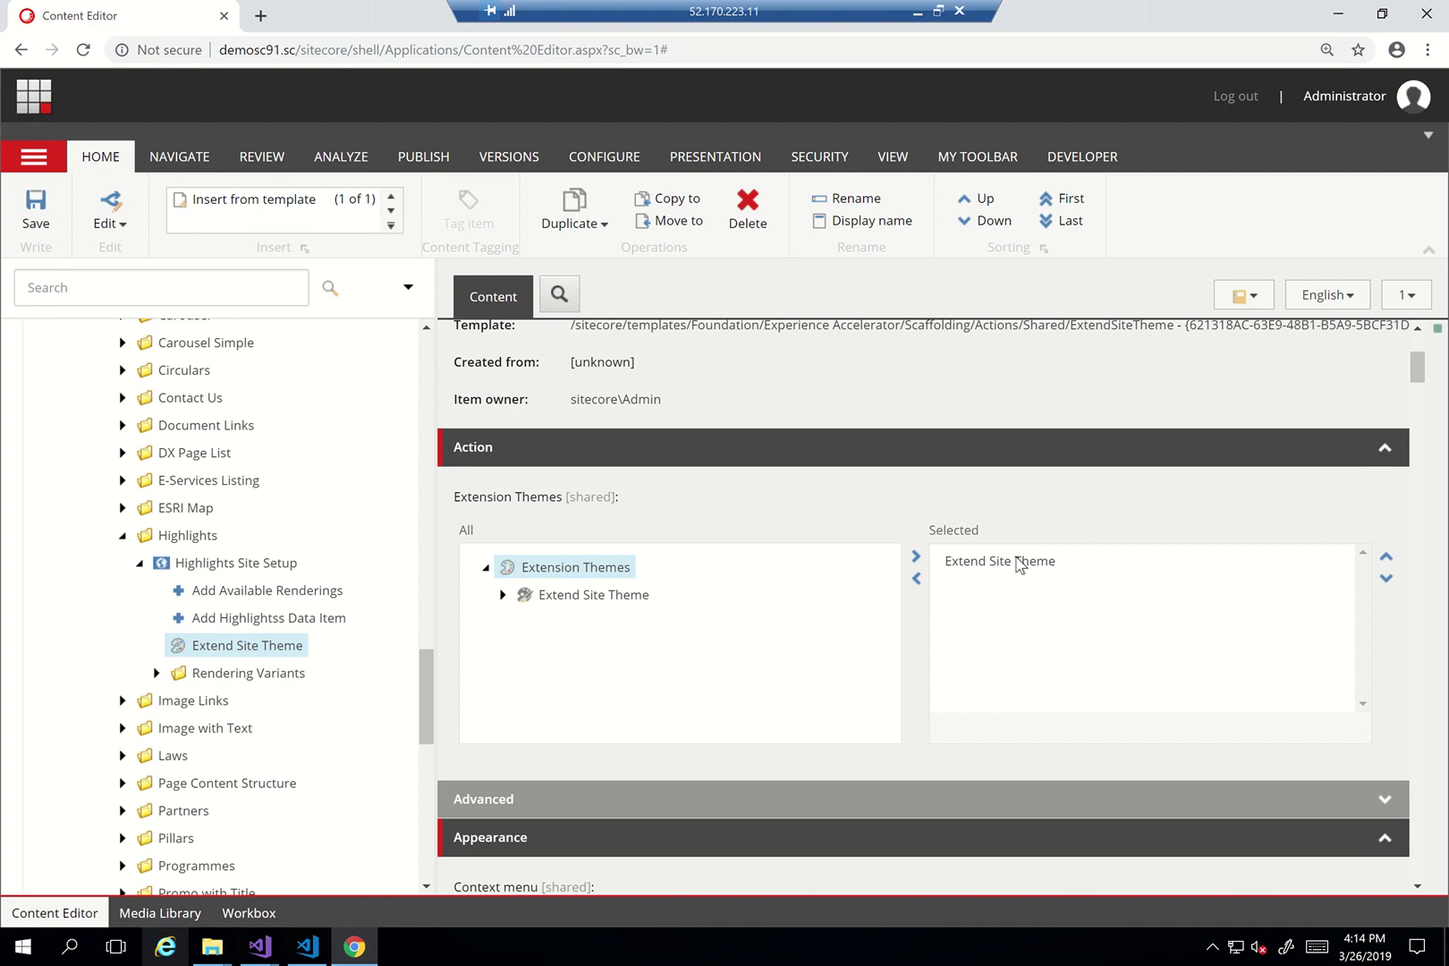
{"action": "left_click_drag", "start_coordinate": [426, 705], "coordinate": [421, 460]}
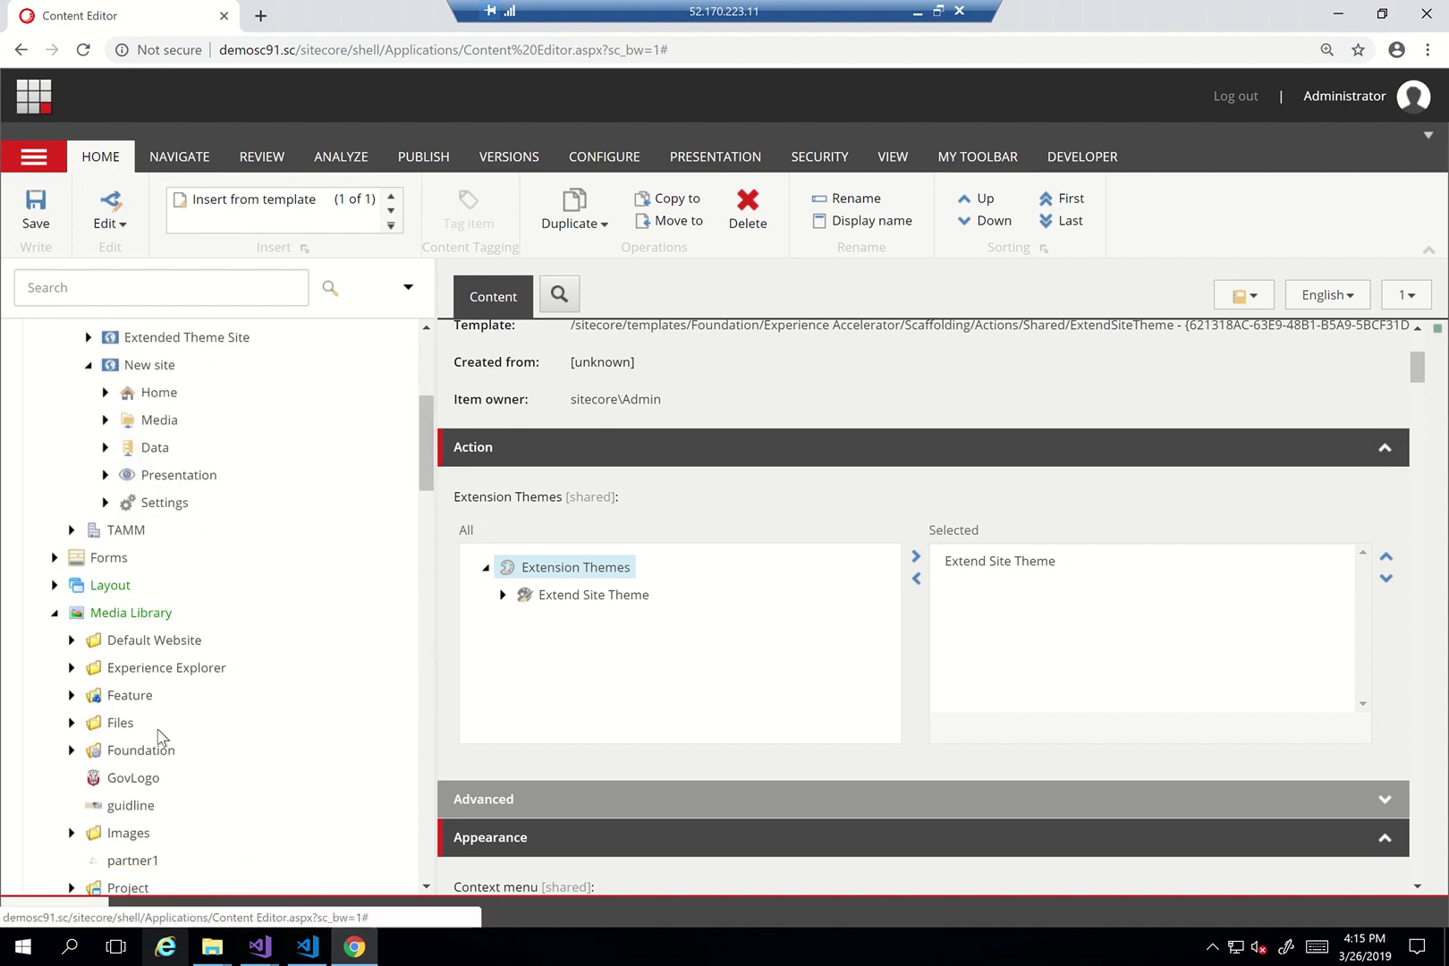
Select component-highlights in Media Library > Extension Themes > Extend Site Theme > sass
{"action": "scroll", "coordinate": [159, 736], "scroll_direction": "down", "scroll_amount": 6}
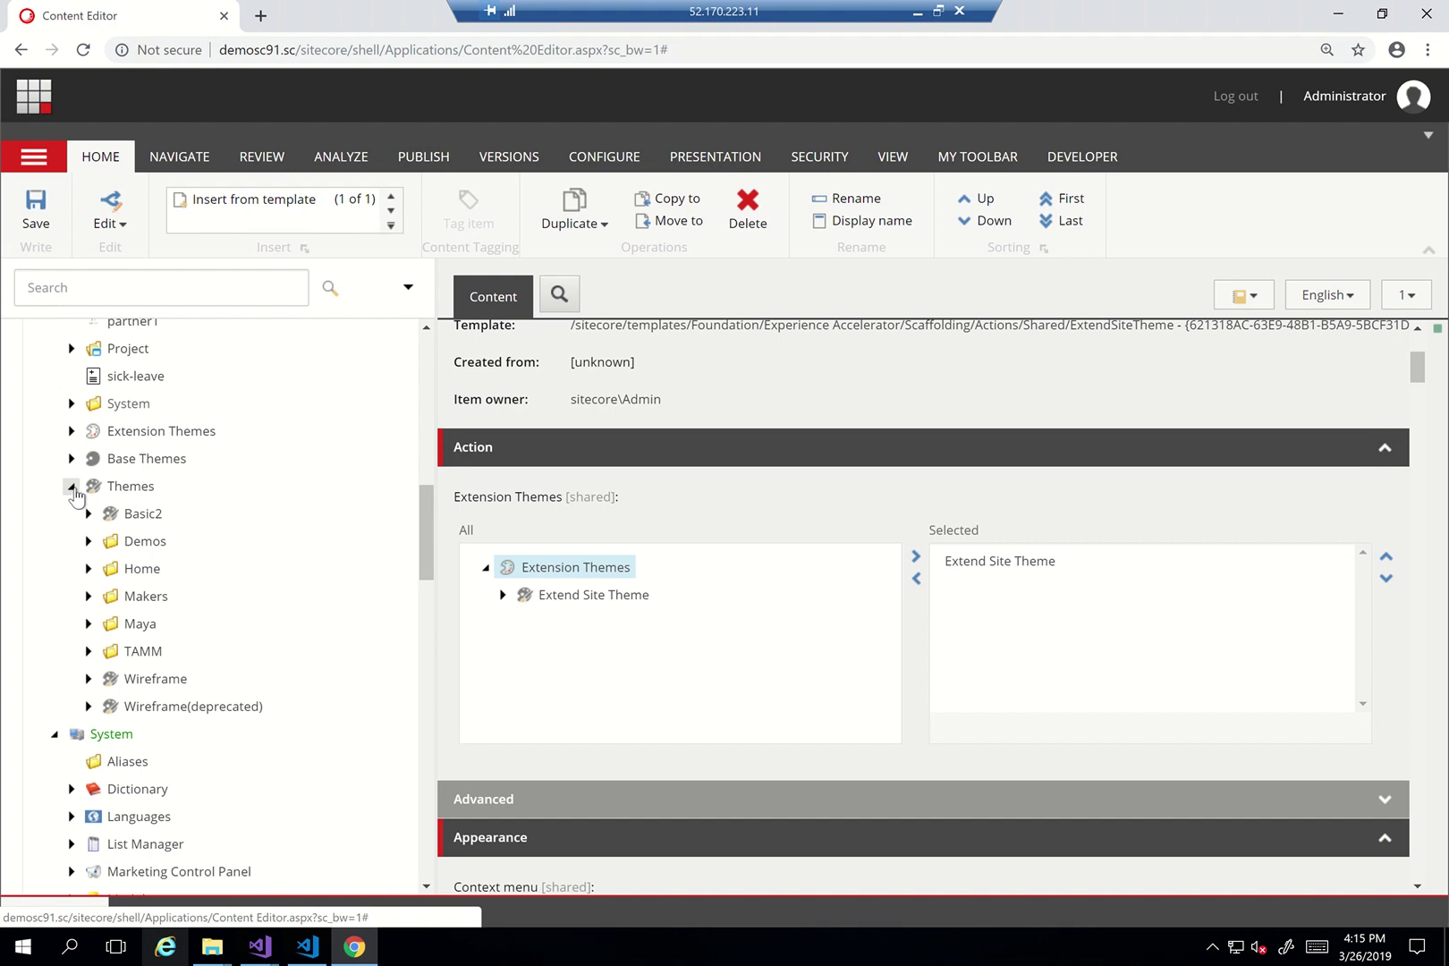
{"action": "left_click", "coordinate": [71, 485]}
{"action": "left_click", "coordinate": [72, 430]}
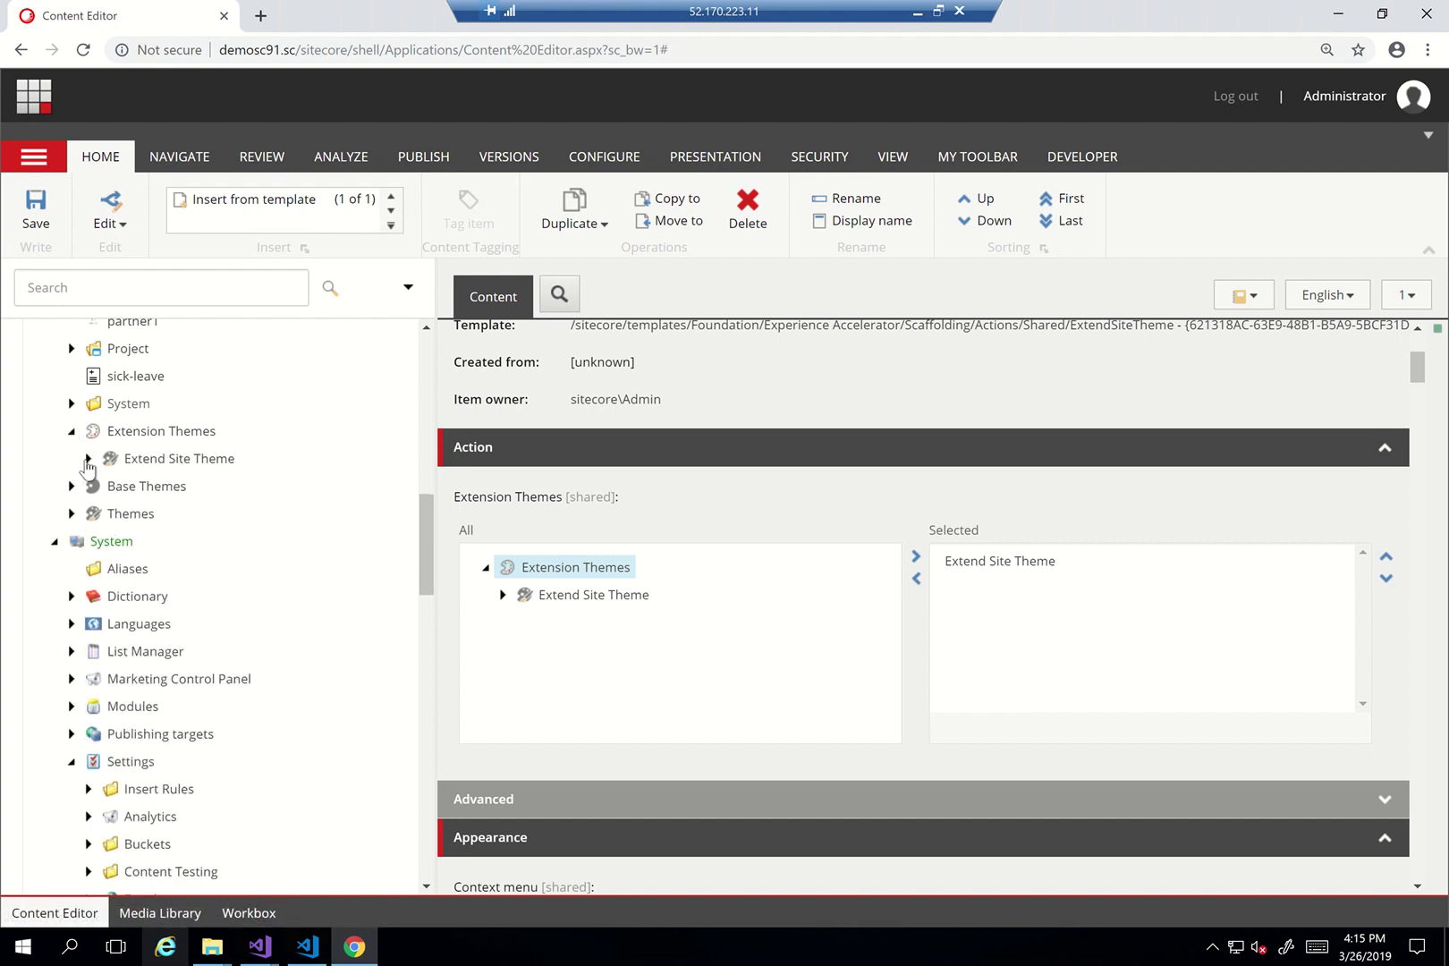
{"action": "left_click", "coordinate": [88, 459]}
{"action": "left_click", "coordinate": [105, 542]}
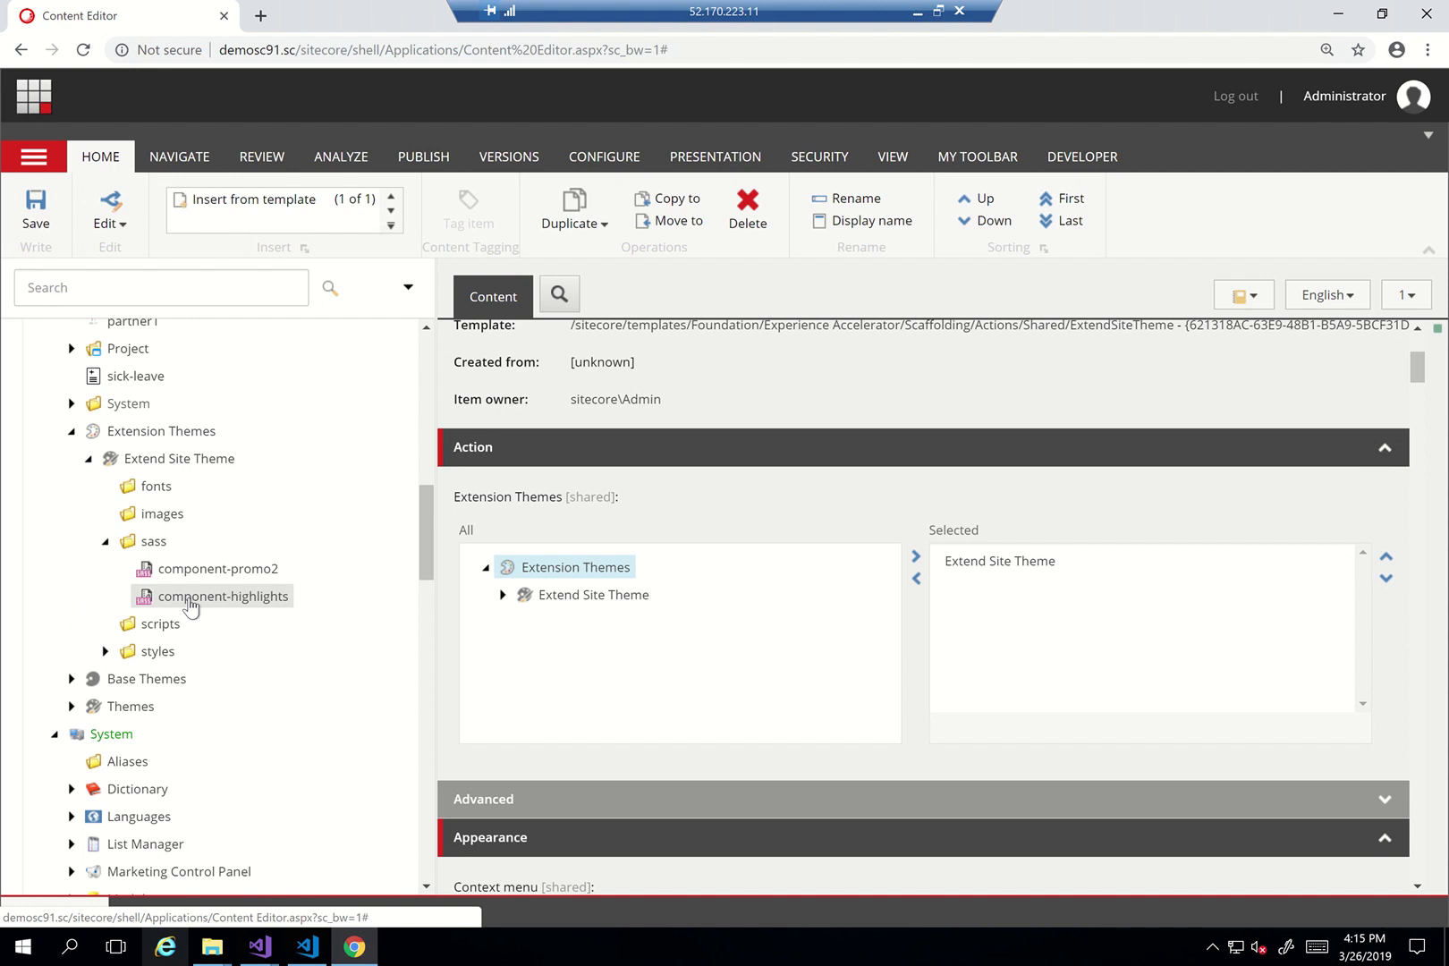
{"action": "left_click", "coordinate": [191, 597]}
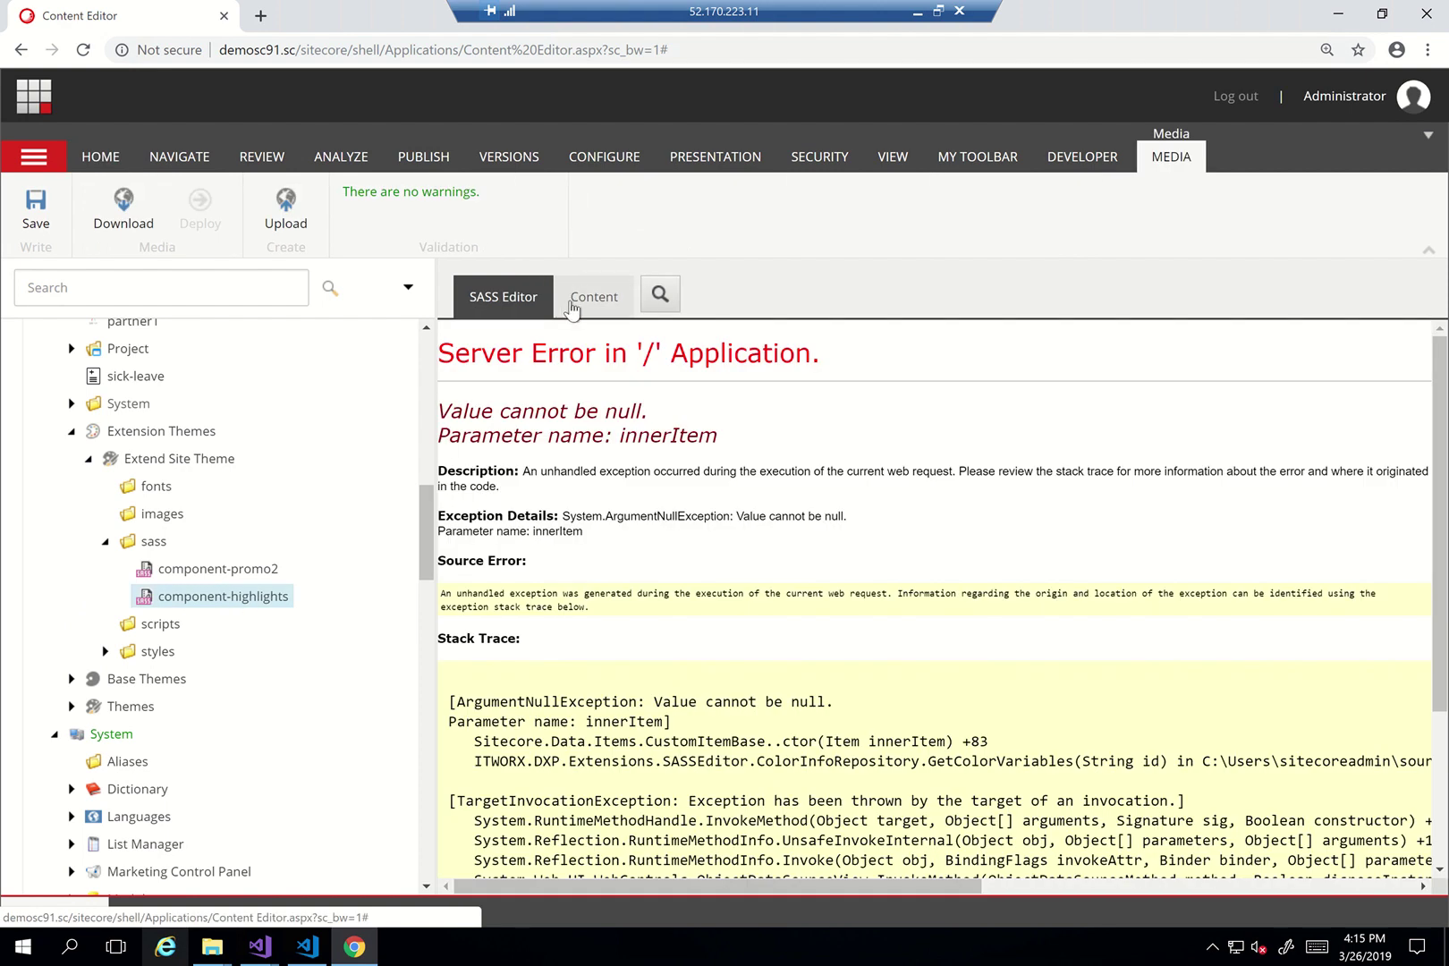
Show the component-highlights item's Content fields instead of the error and scroll through them
{"action": "left_click", "coordinate": [572, 304]}
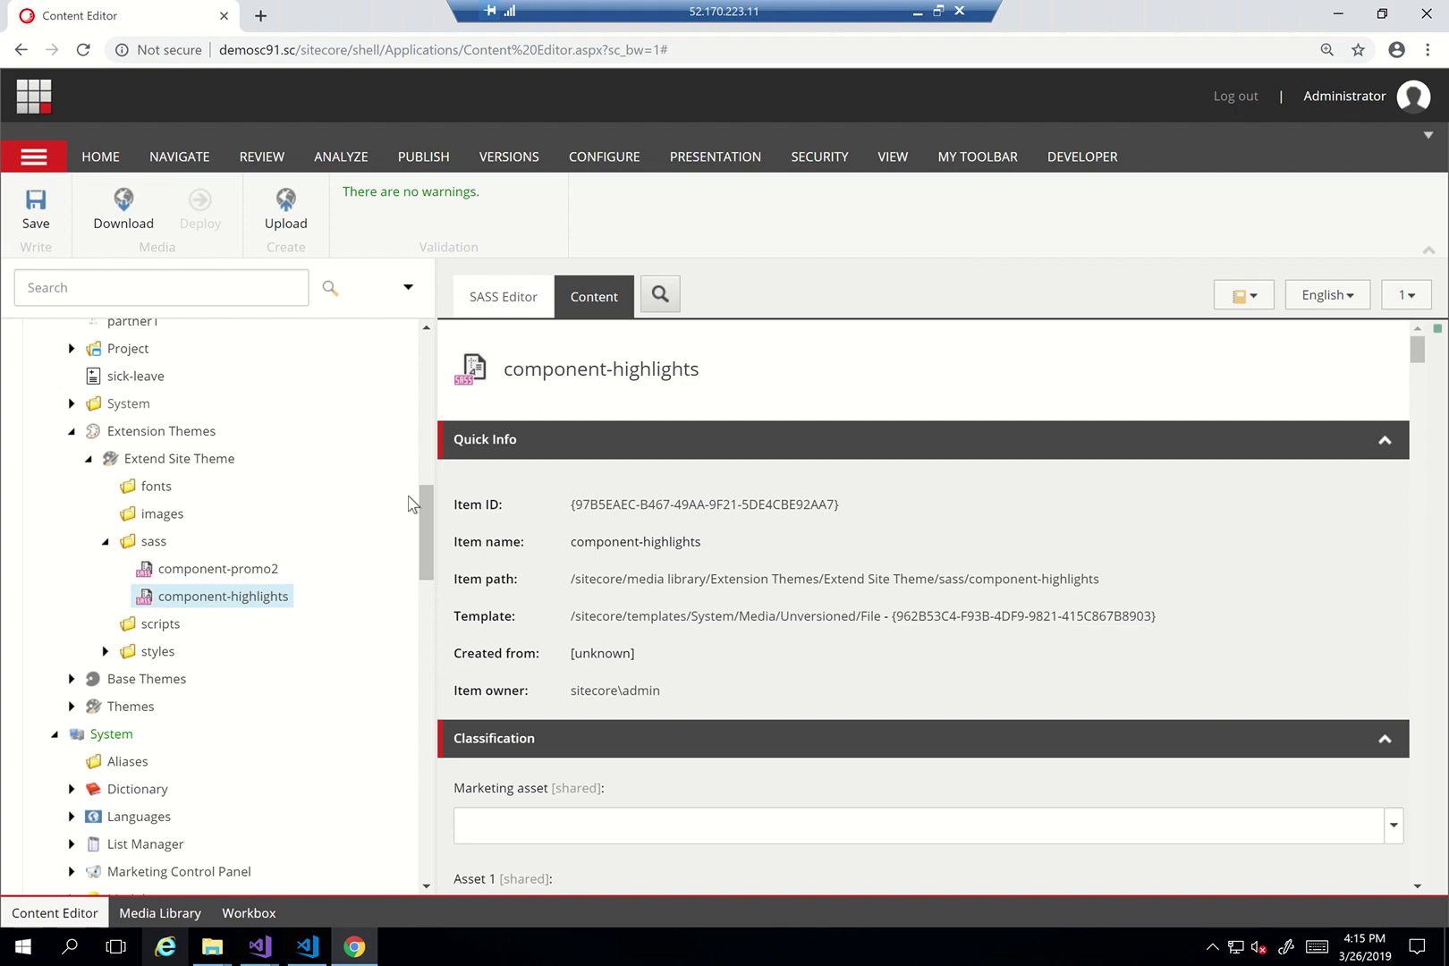
{"action": "scroll", "coordinate": [431, 597], "scroll_direction": "down", "scroll_amount": 3}
{"action": "left_click_drag", "start_coordinate": [431, 597], "coordinate": [416, 866]}
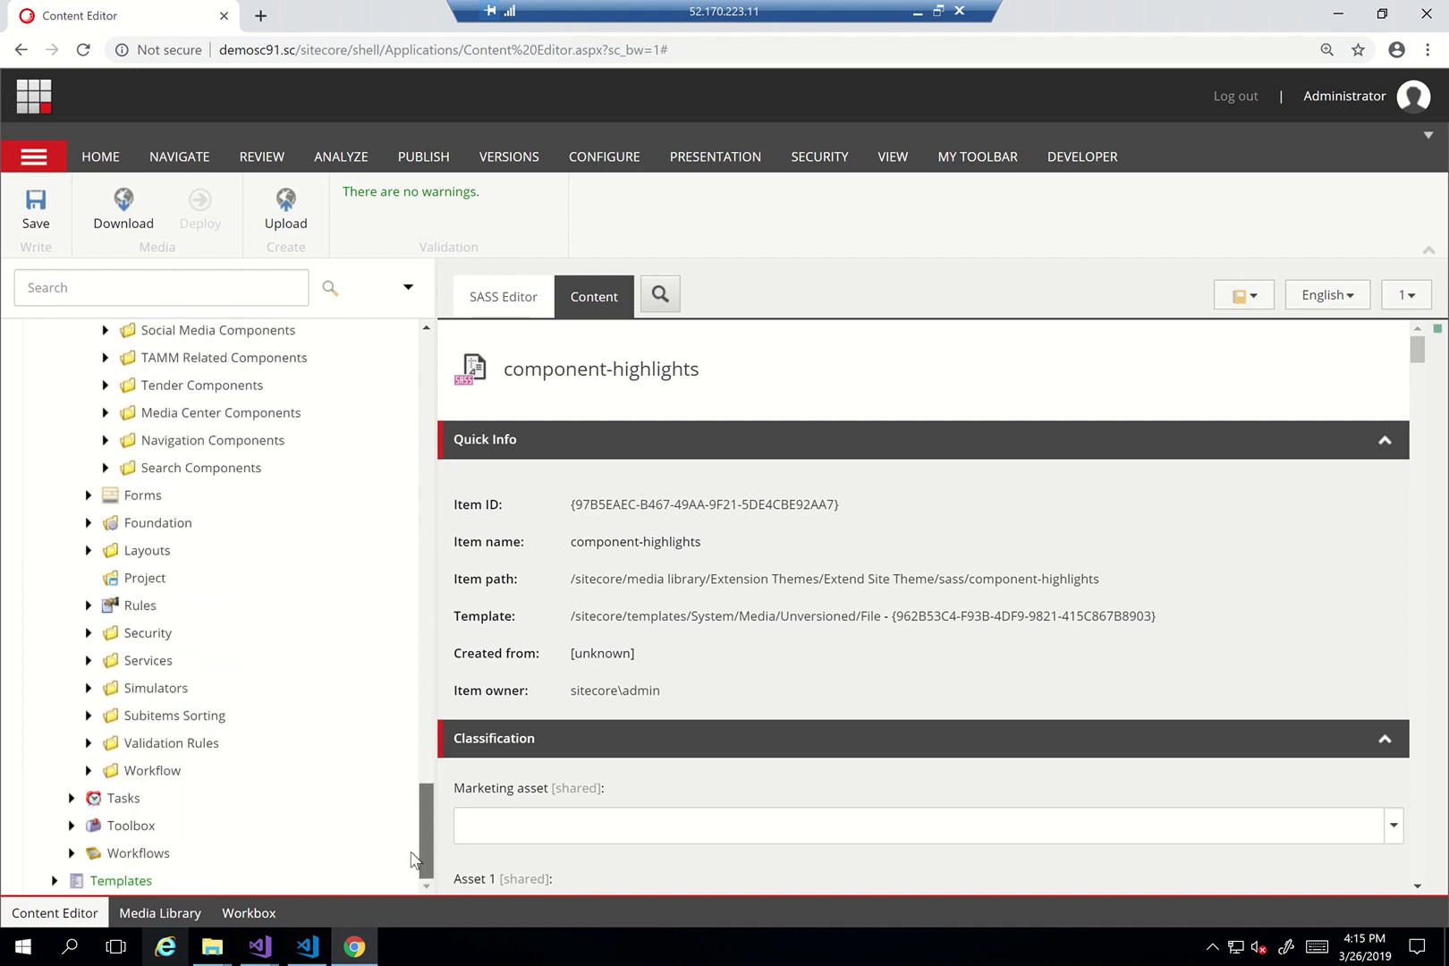
Expand Themes > Maya > Extended Theme Site > Highlights Theme > sass to list its files
{"action": "scroll", "coordinate": [226, 706], "scroll_direction": "up", "scroll_amount": 5}
{"action": "scroll", "coordinate": [226, 706], "scroll_direction": "up", "scroll_amount": 15}
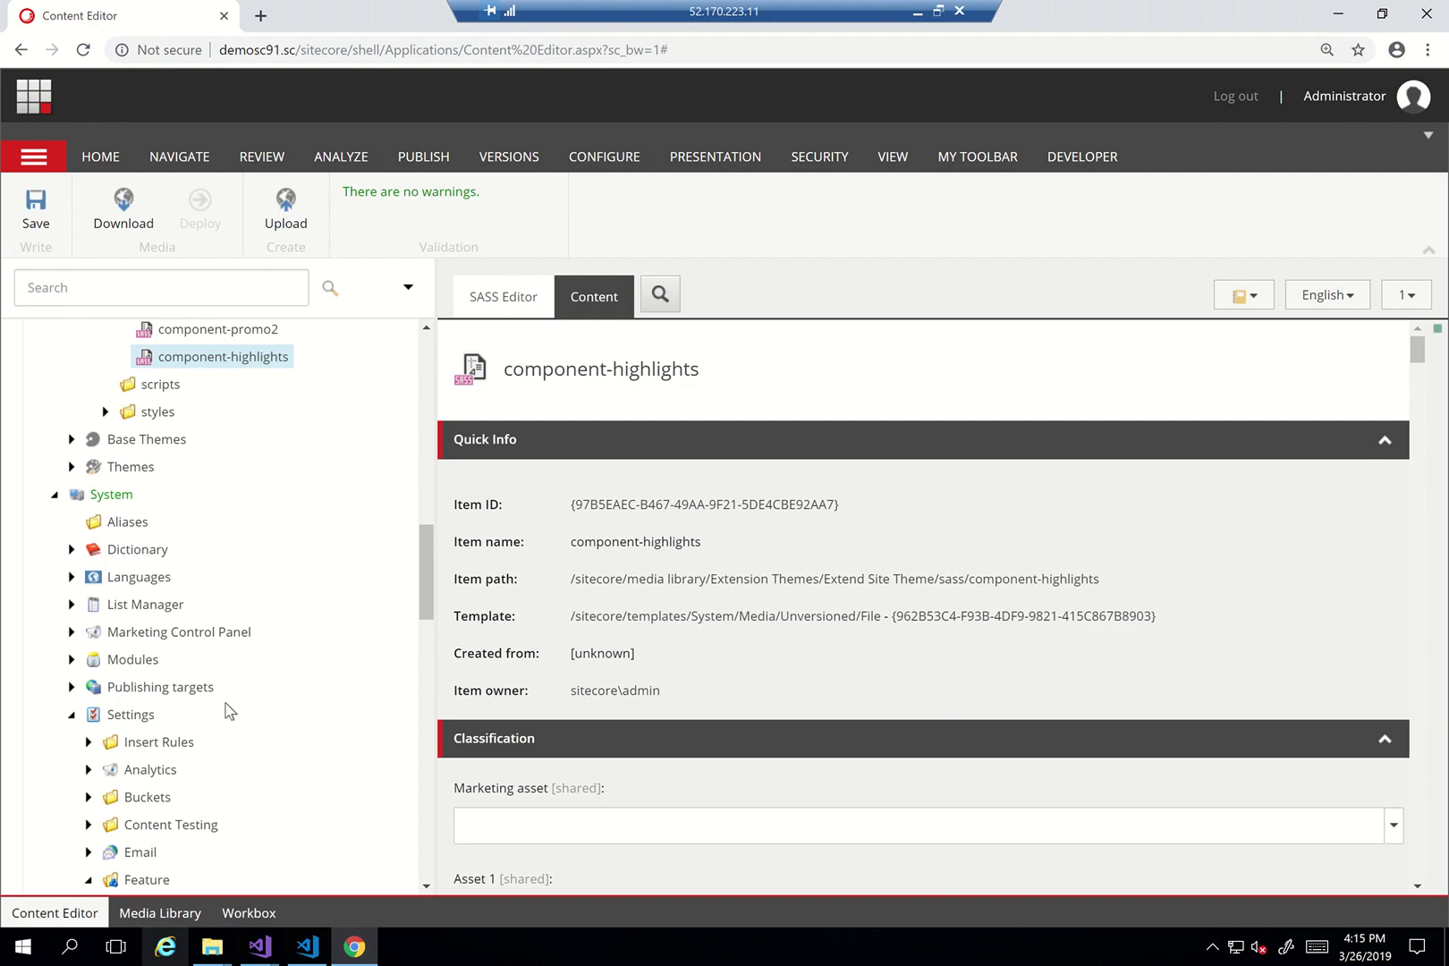
{"action": "left_click", "coordinate": [70, 629]}
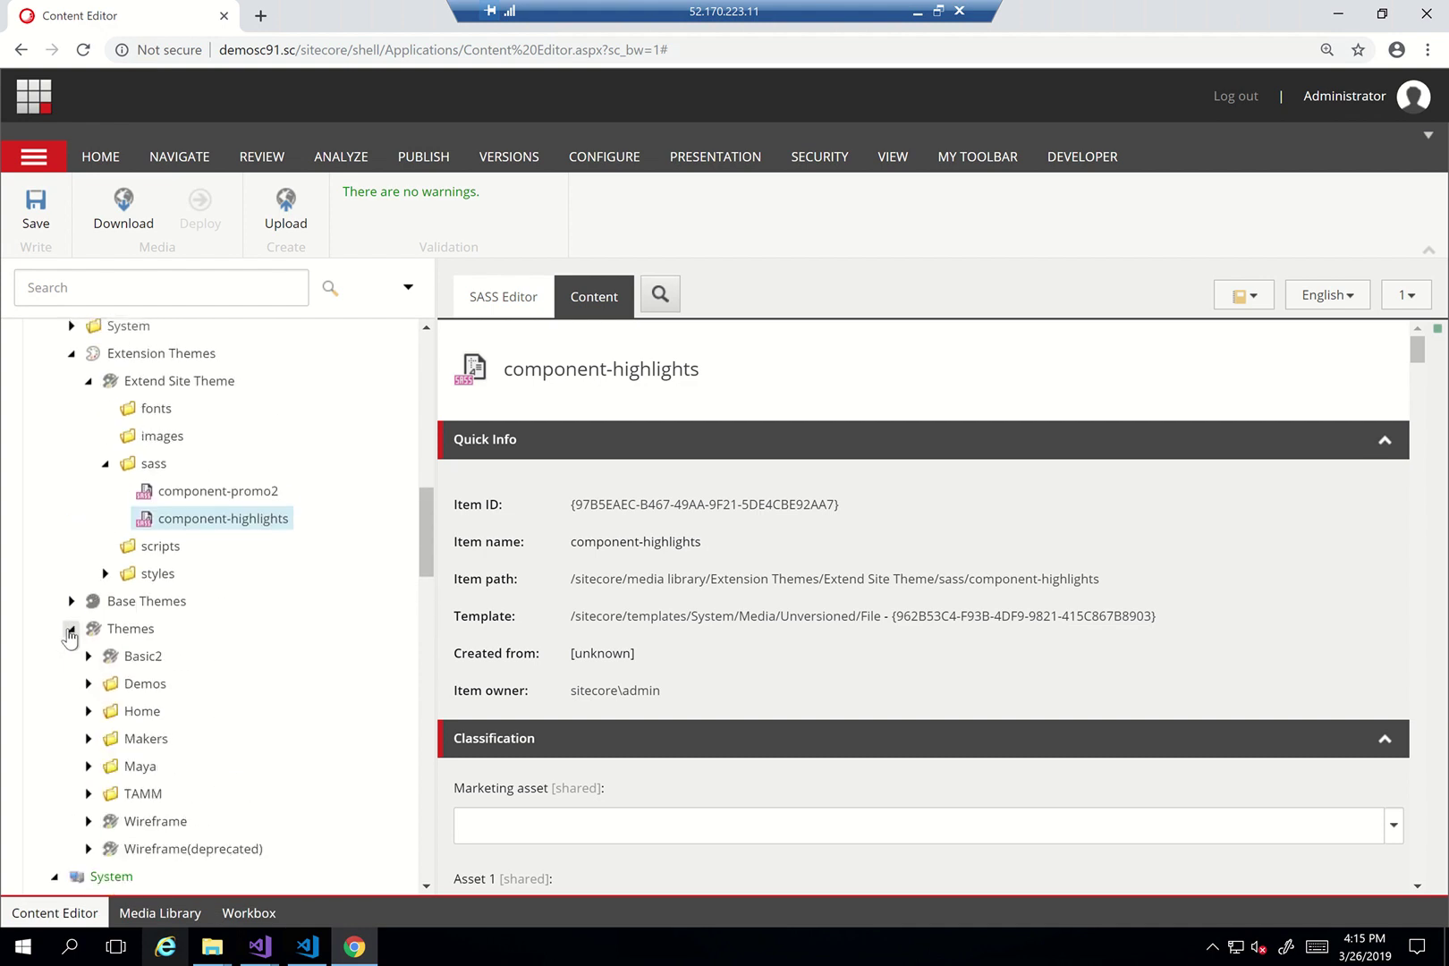
{"action": "scroll", "coordinate": [115, 720], "scroll_direction": "down", "scroll_amount": 2}
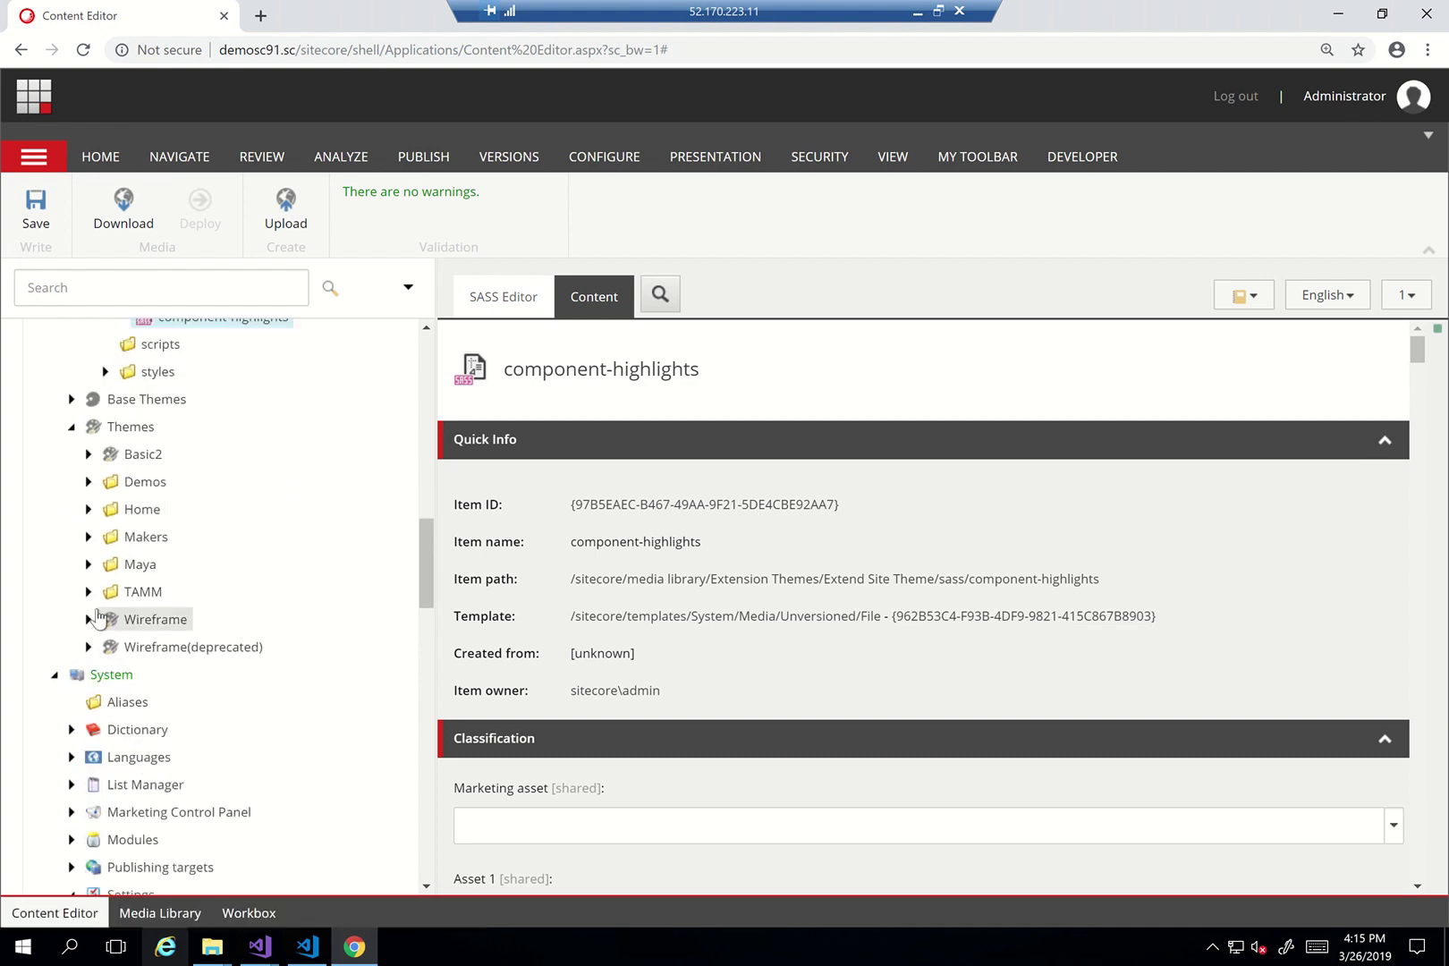
{"action": "left_click", "coordinate": [88, 564]}
{"action": "left_click", "coordinate": [104, 591]}
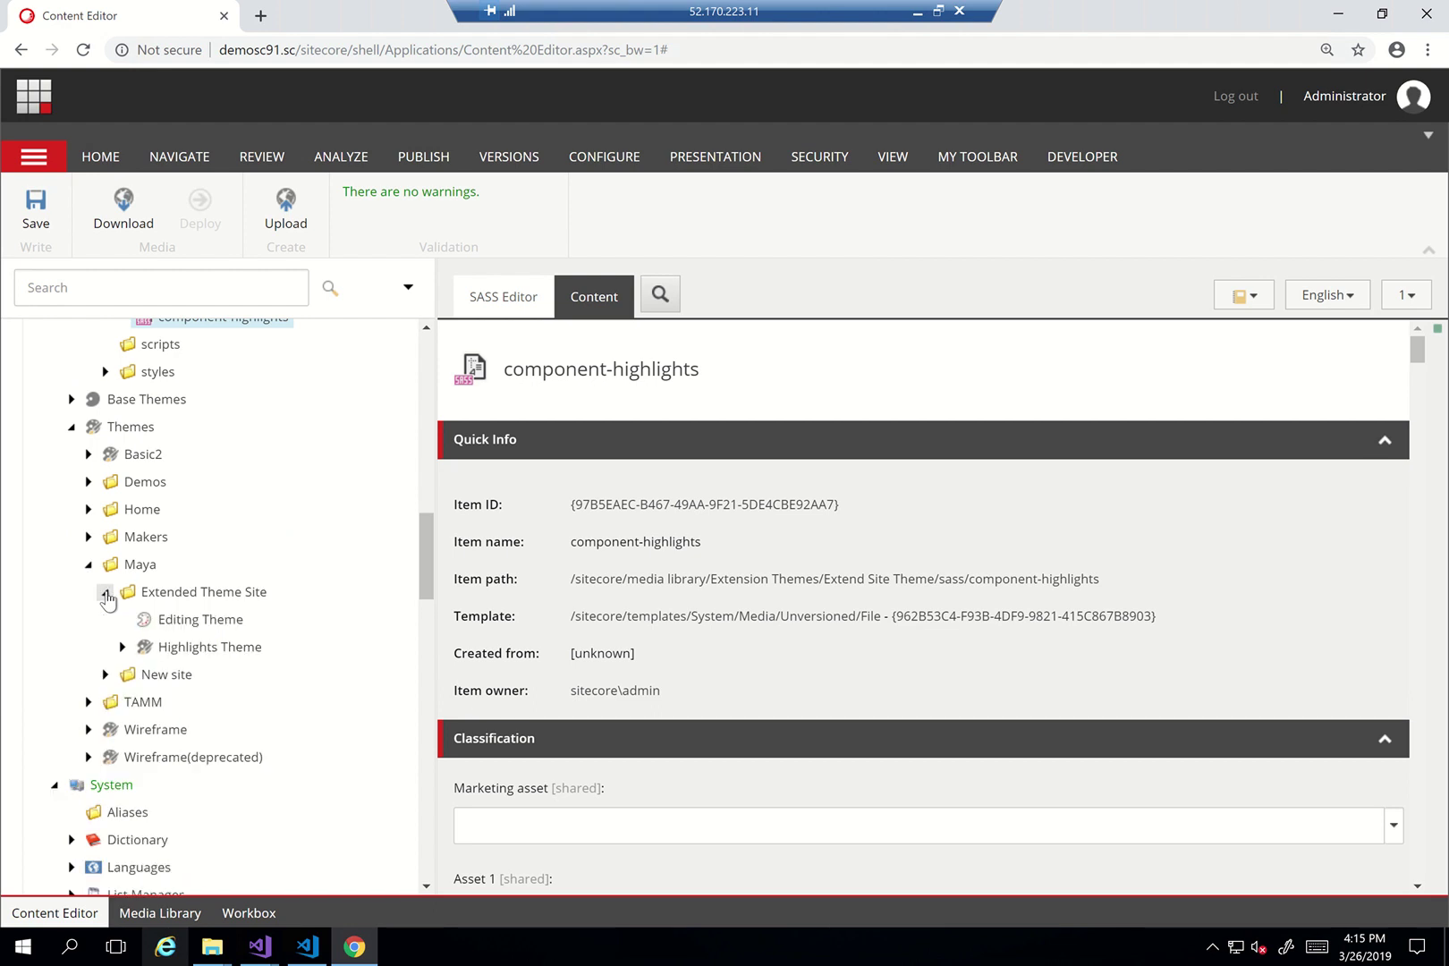
{"action": "left_click", "coordinate": [122, 646]}
{"action": "scroll", "coordinate": [134, 626], "scroll_direction": "down", "scroll_amount": 2}
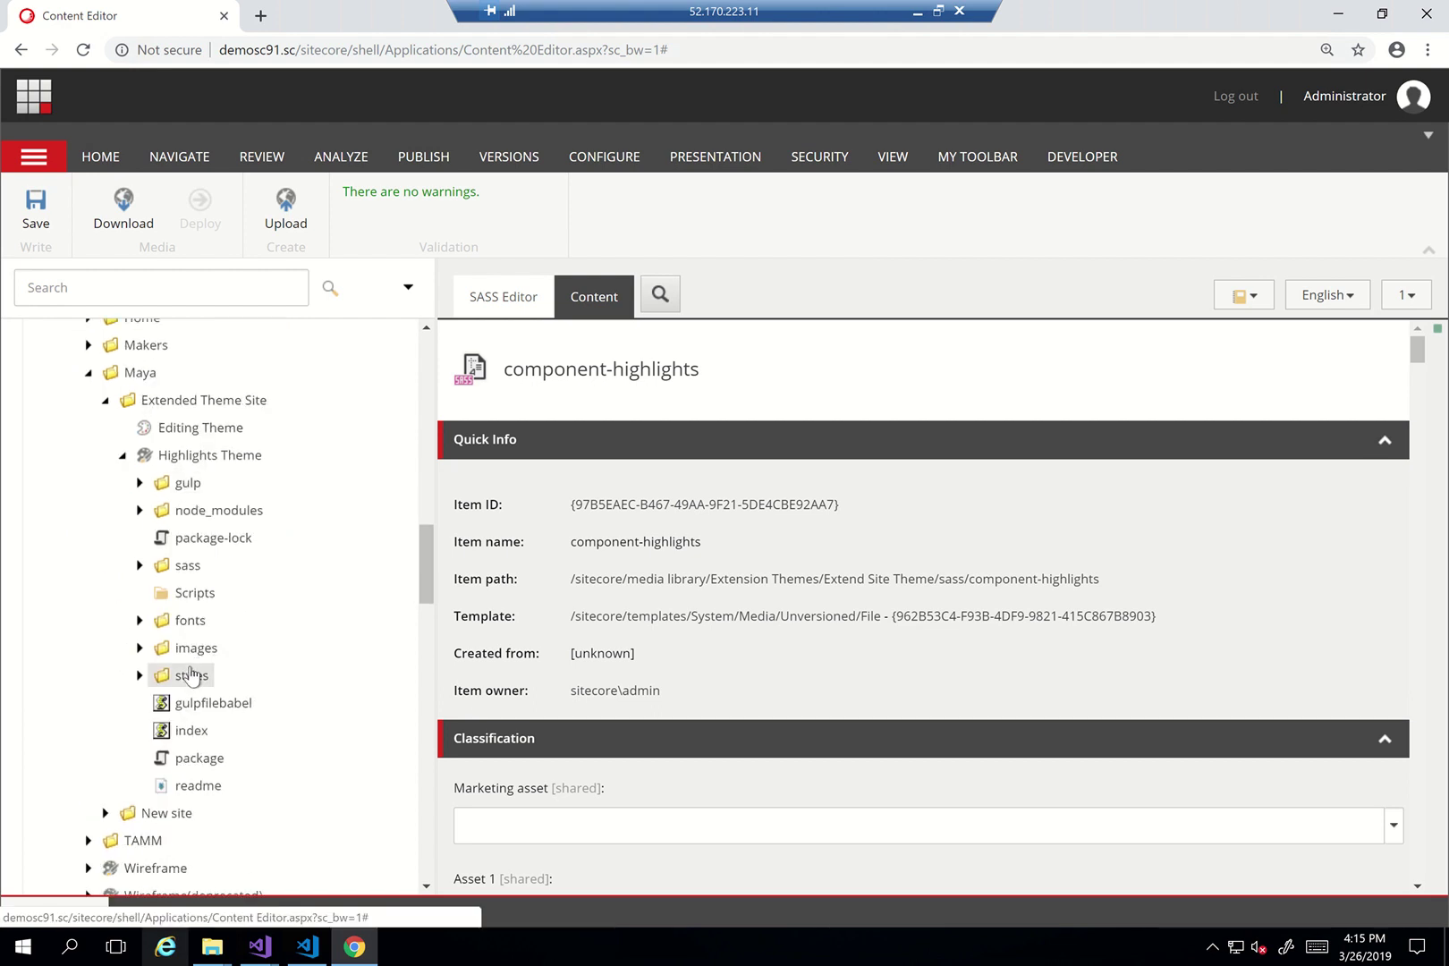
{"action": "left_click", "coordinate": [139, 564]}
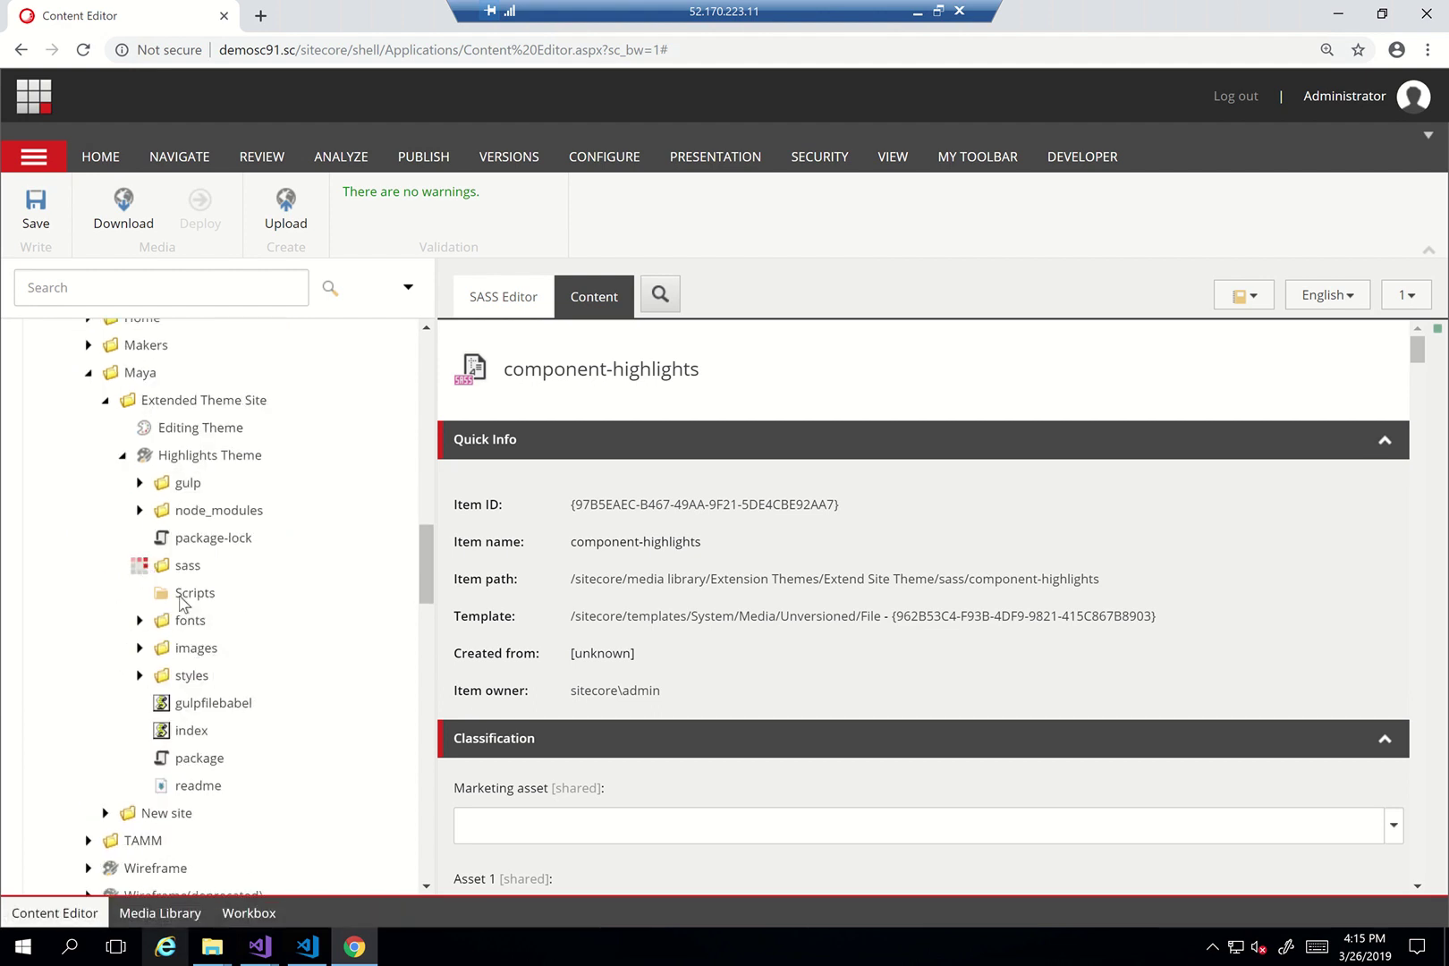
{"action": "scroll", "coordinate": [183, 626], "scroll_direction": "down", "scroll_amount": 2}
{"action": "scroll", "coordinate": [301, 624], "scroll_direction": "down", "scroll_amount": 4}
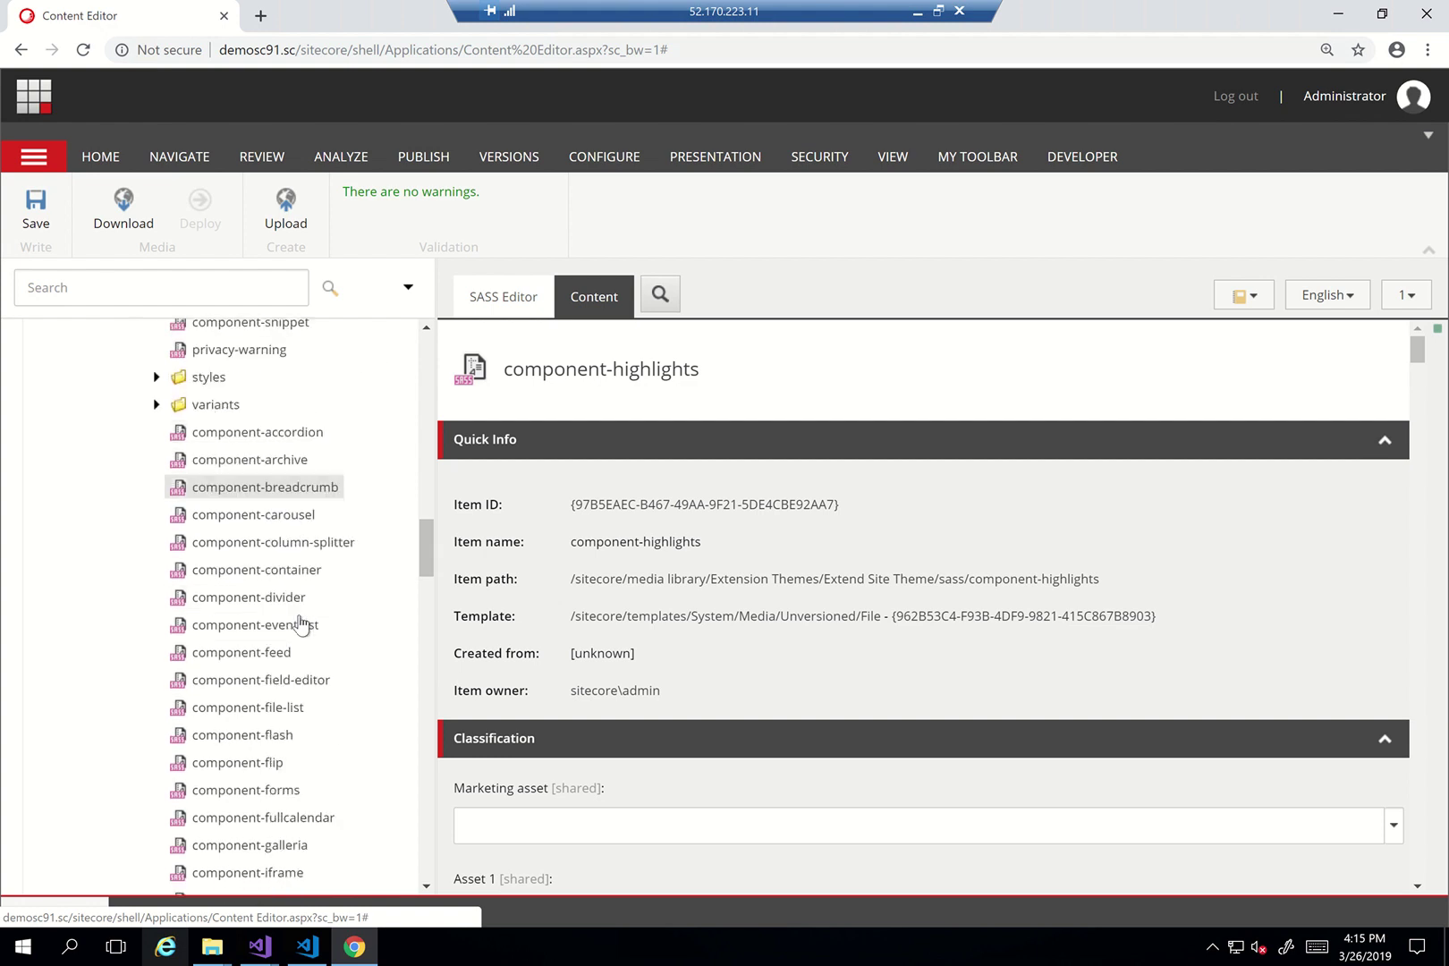
{"action": "scroll", "coordinate": [300, 624], "scroll_direction": "down", "scroll_amount": 2}
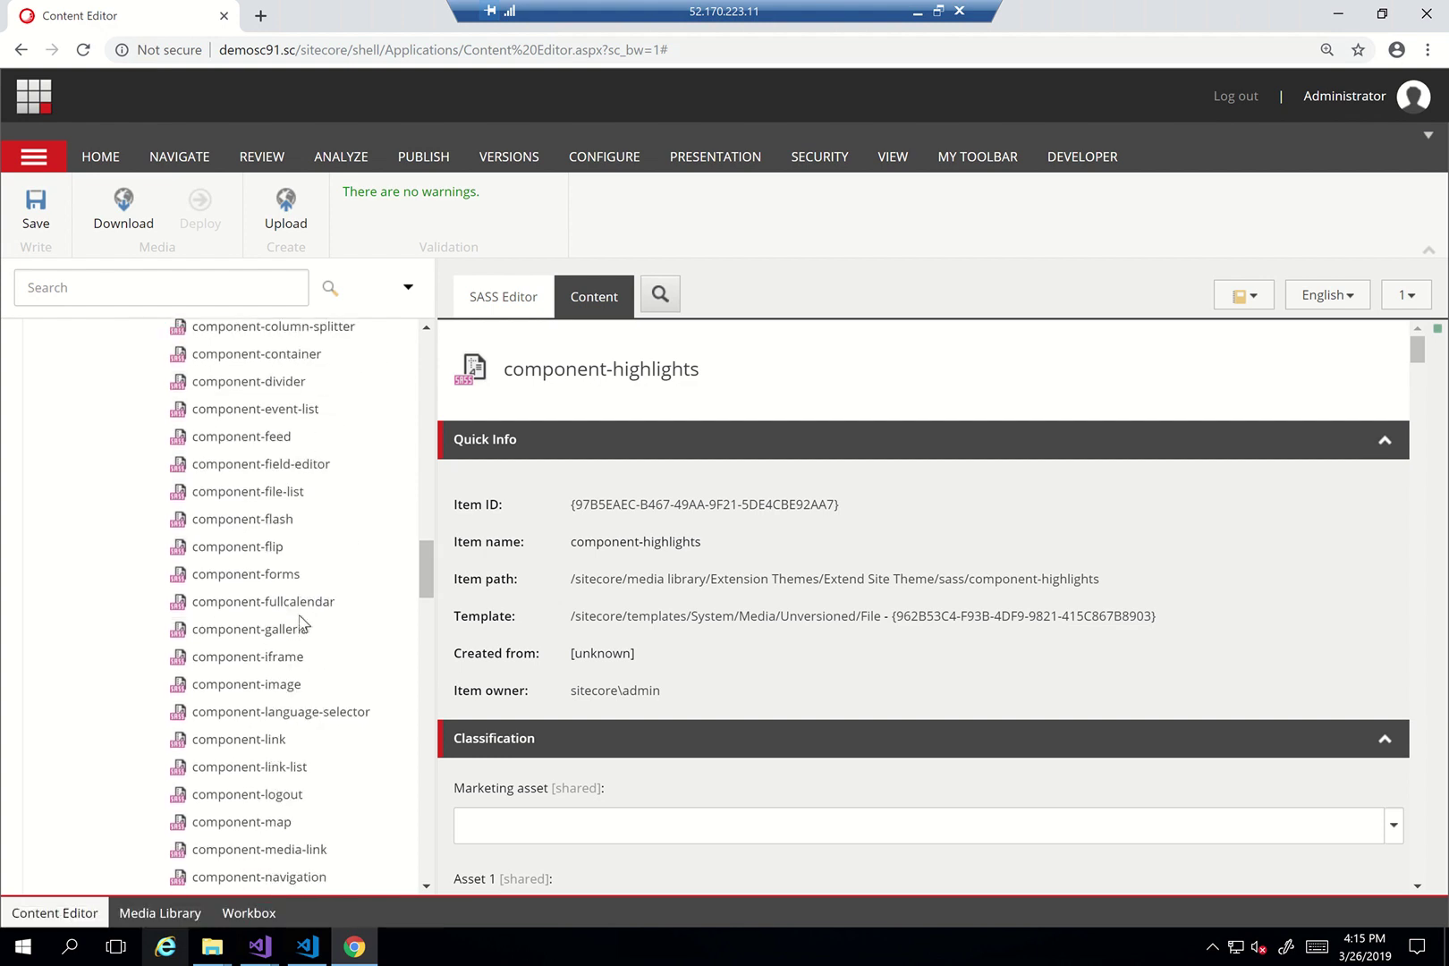
{"action": "scroll", "coordinate": [140, 673], "scroll_direction": "down", "scroll_amount": 1}
Search the page for 'high' to find component-highlights, then return to the PowerPoint slide
{"action": "key", "text": "ctrl+f"}
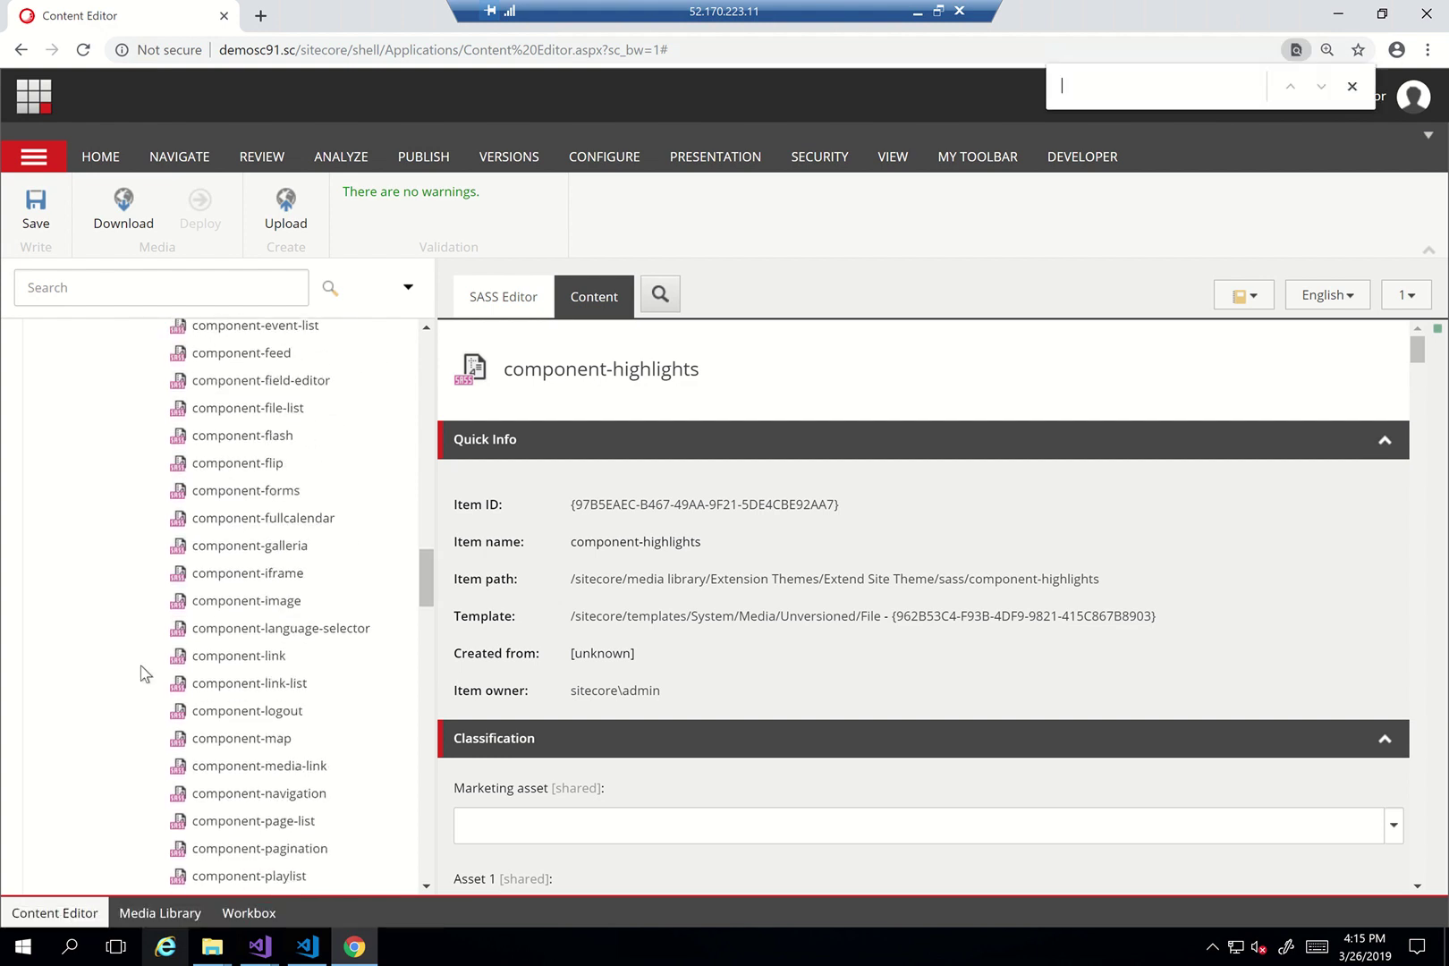
{"action": "type", "text": "high"}
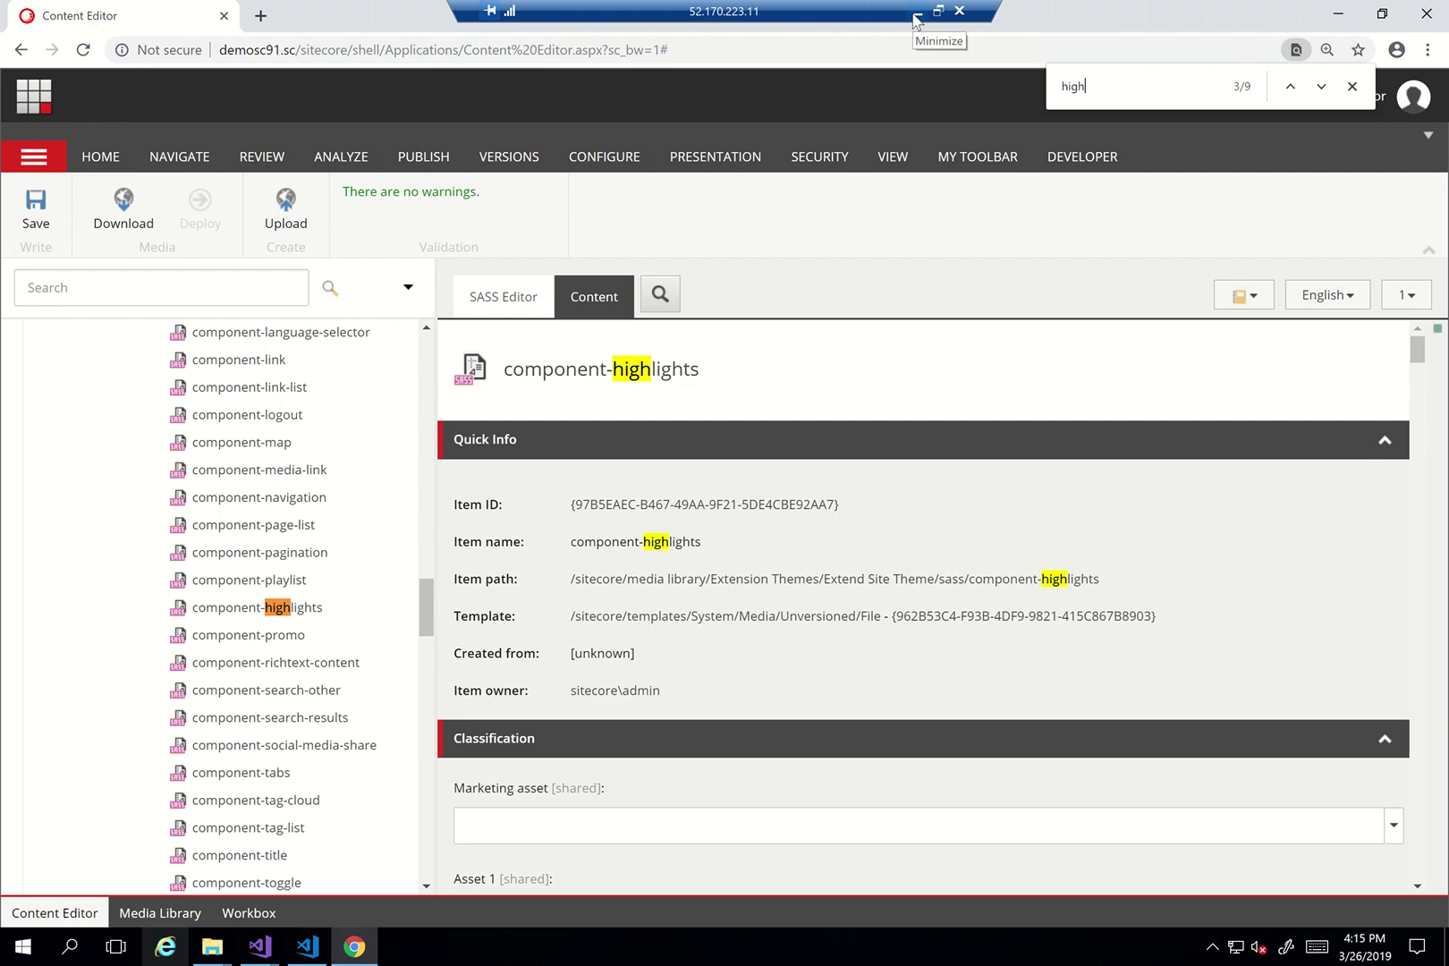
{"action": "left_click", "coordinate": [915, 16]}
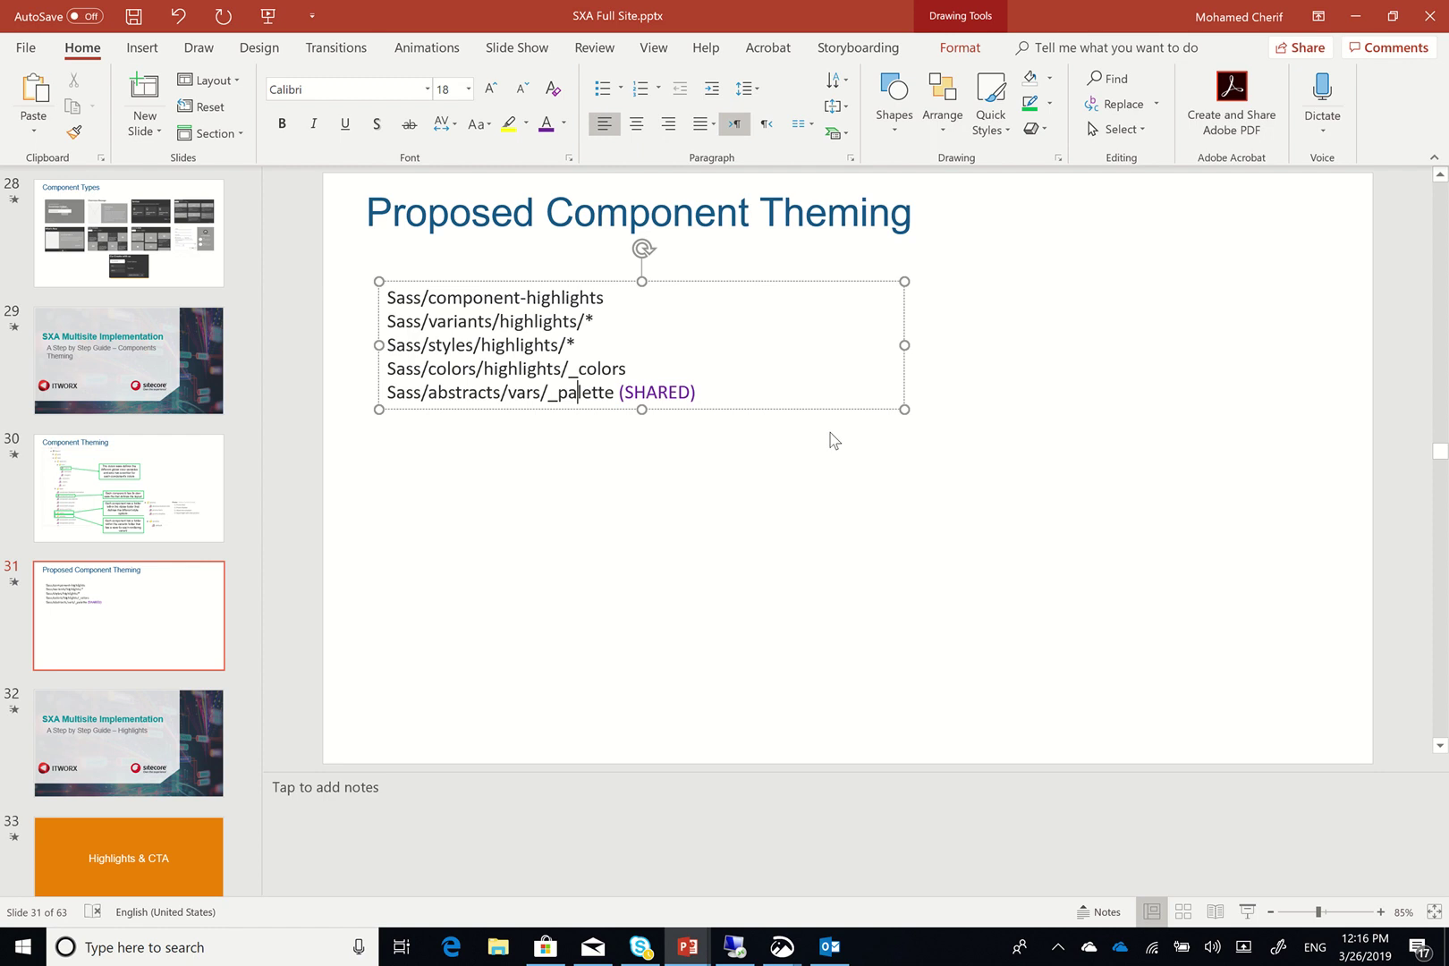
Highlight the five SASS path lines, from the first path through Sass/abstracts/vars/_palette (SHARED)
{"action": "left_click_drag", "start_coordinate": [694, 394], "coordinate": [379, 301]}
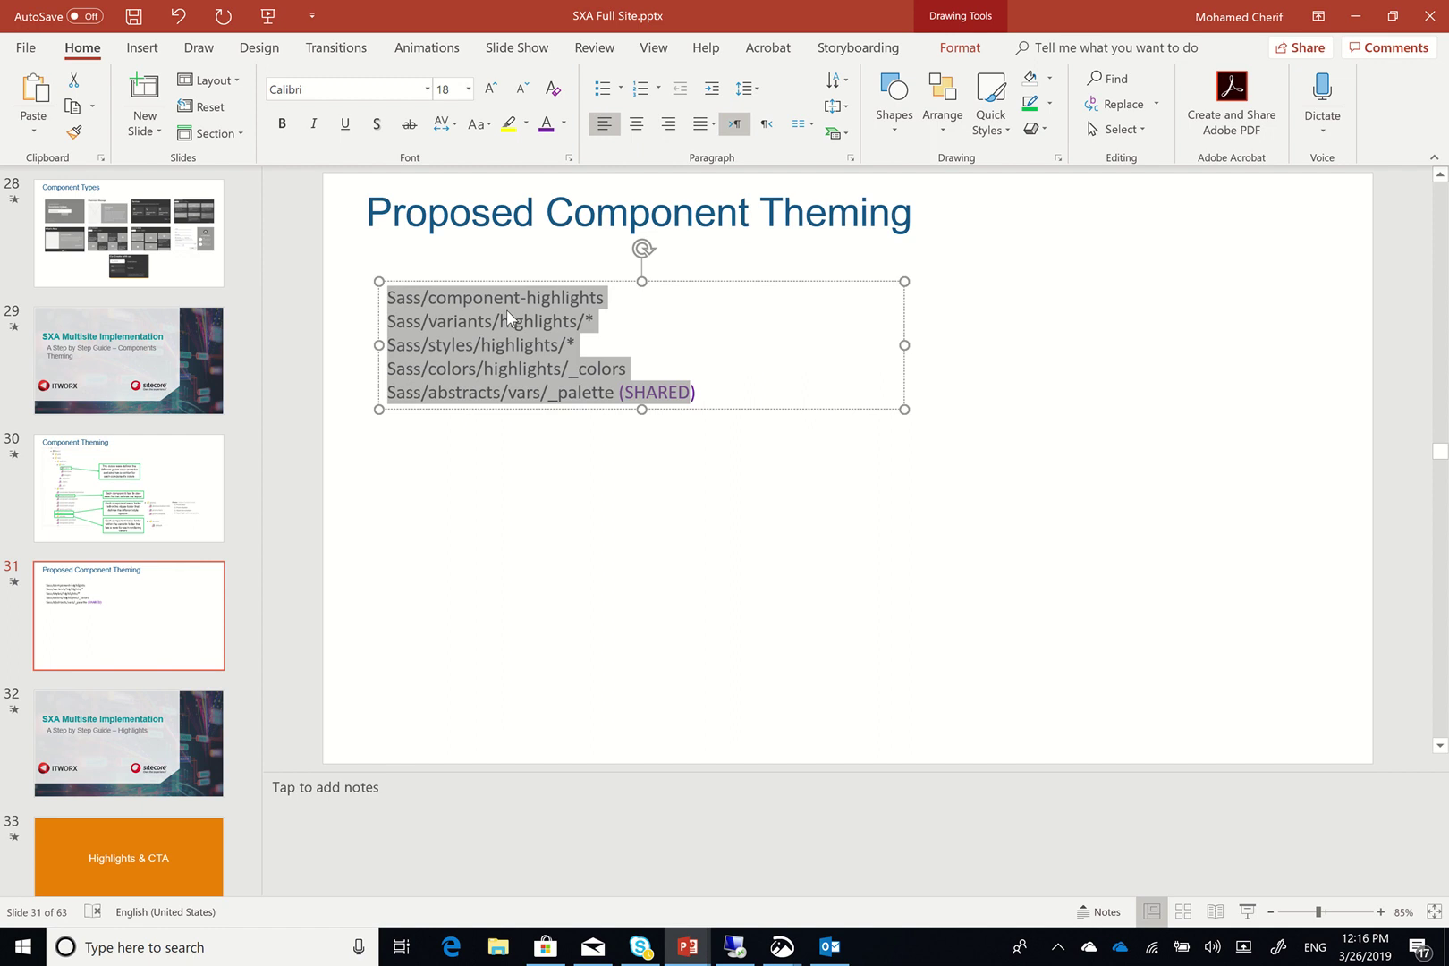
{"action": "mouse_move", "coordinate": [628, 7]}
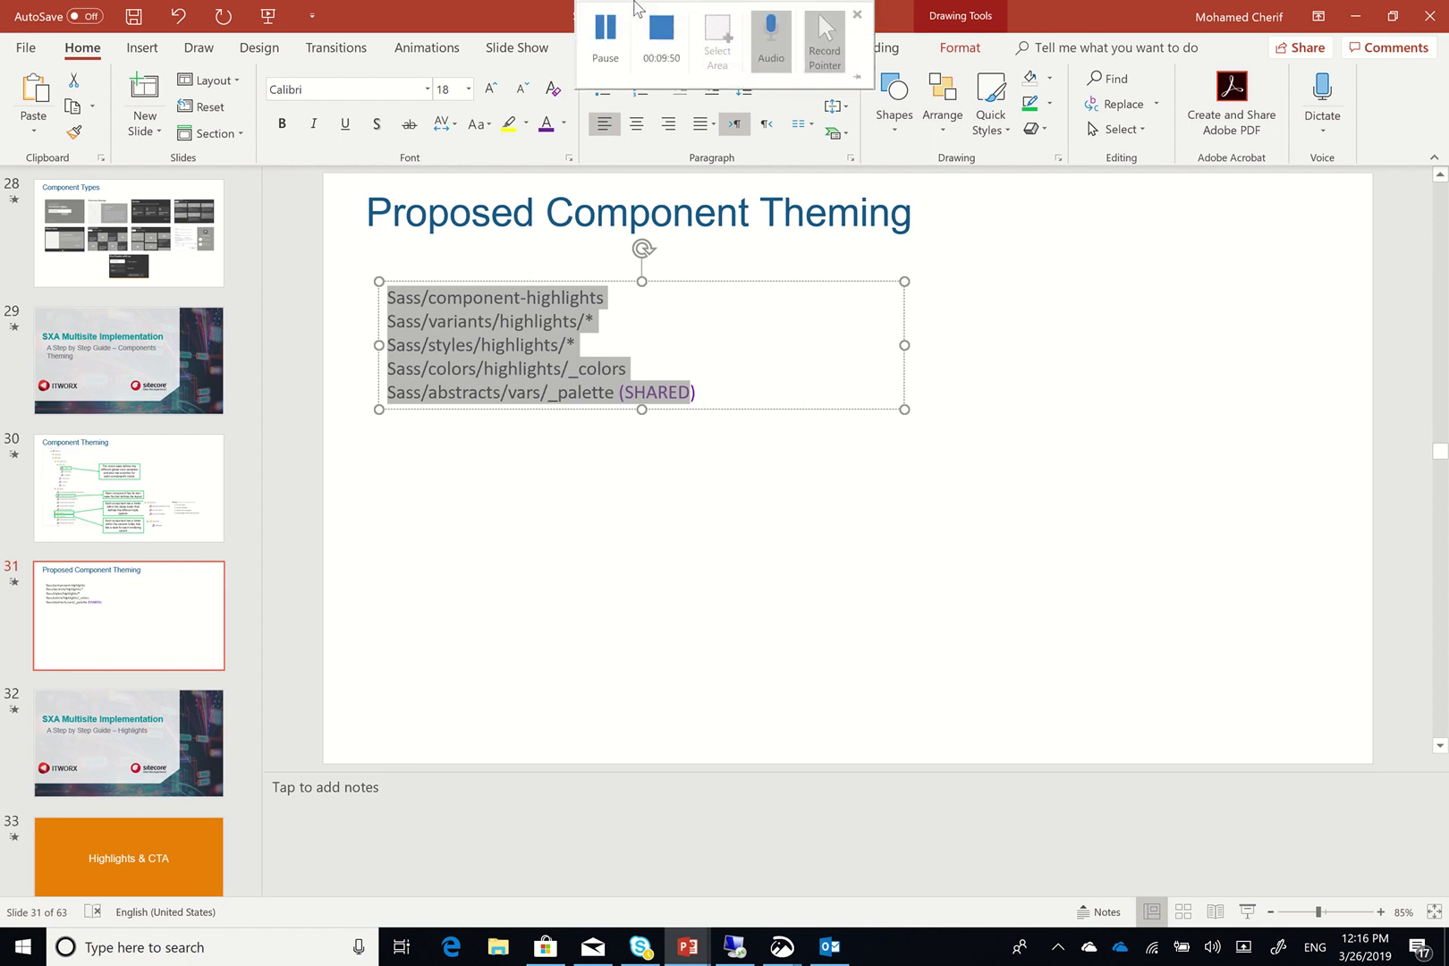